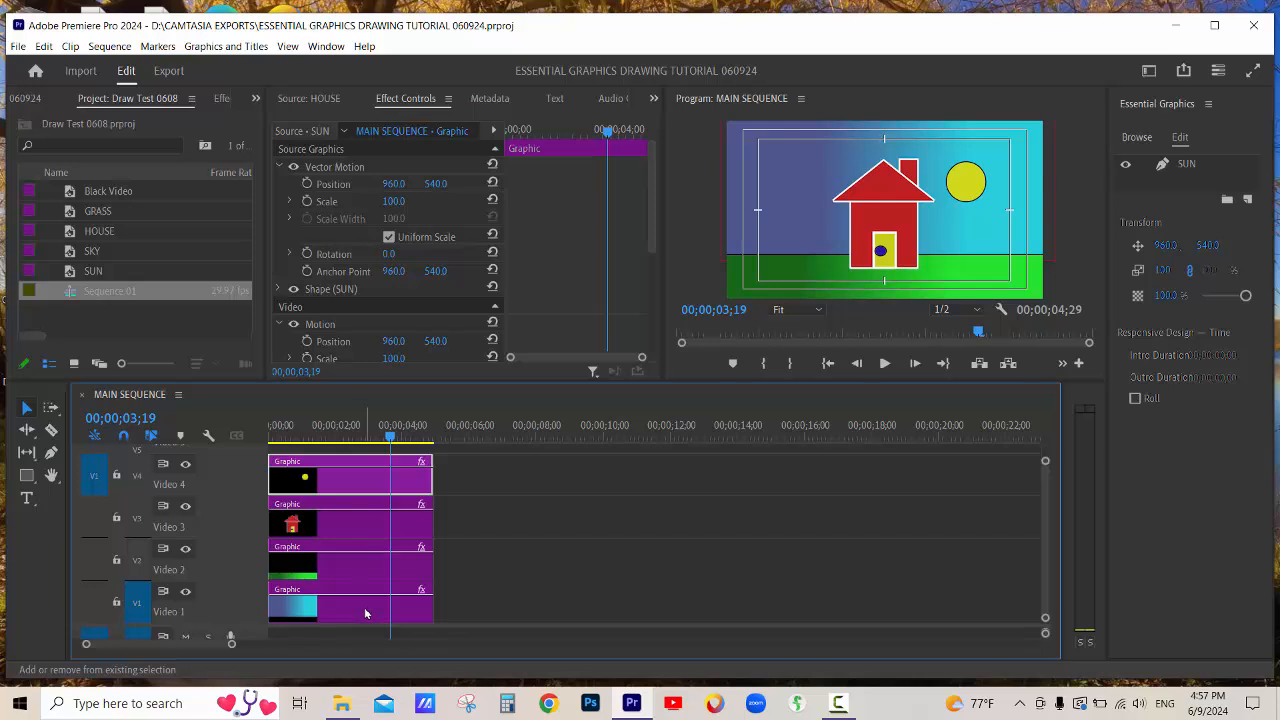
Duplicate the four graphic clips on Video 1 to Video 4, pasting the copies at 00;00;05;22.
left_click(364, 608, "shift")
left_click(347, 528, "shift")
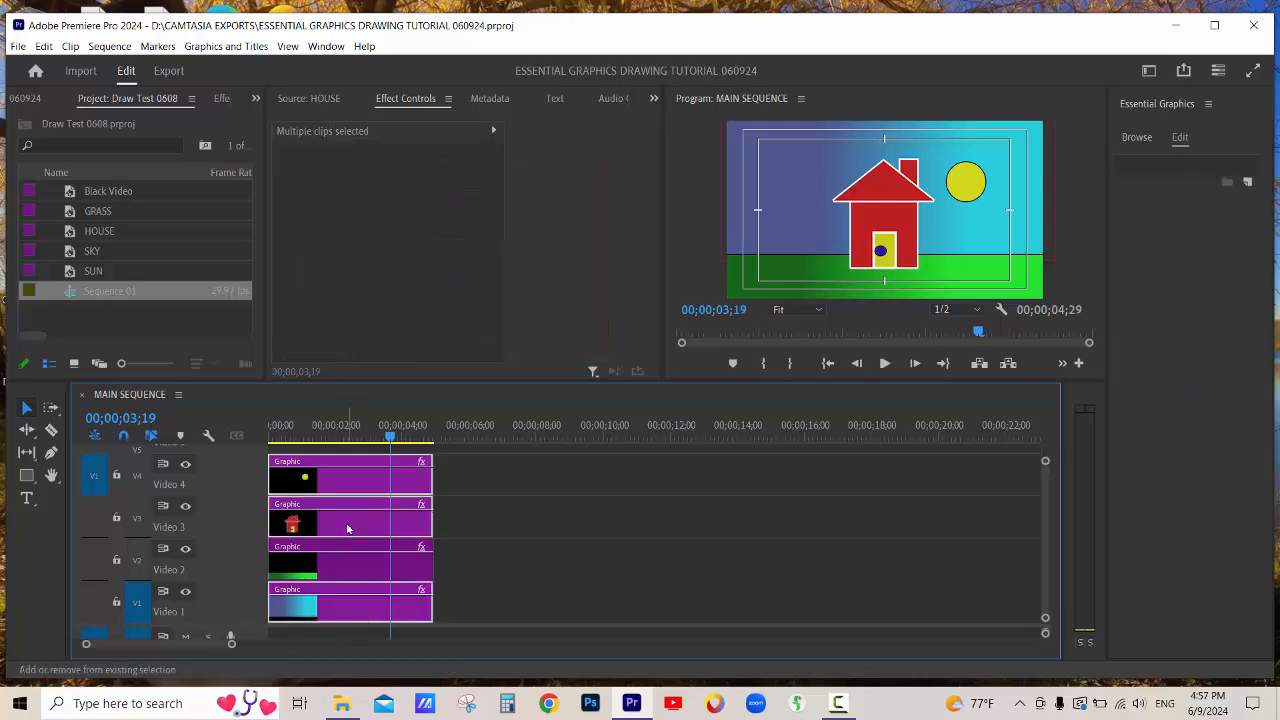
left_click(346, 566, "shift")
left_click(494, 610)
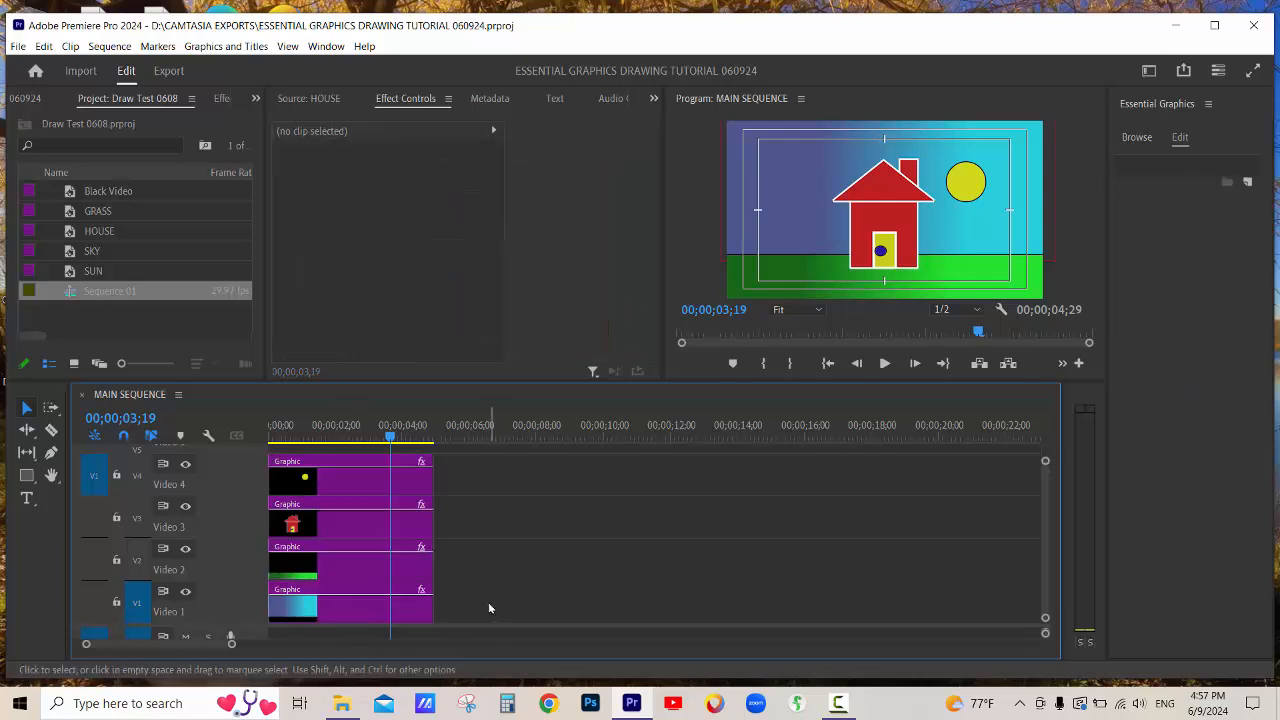
left_click_drag(497, 605, 382, 466)
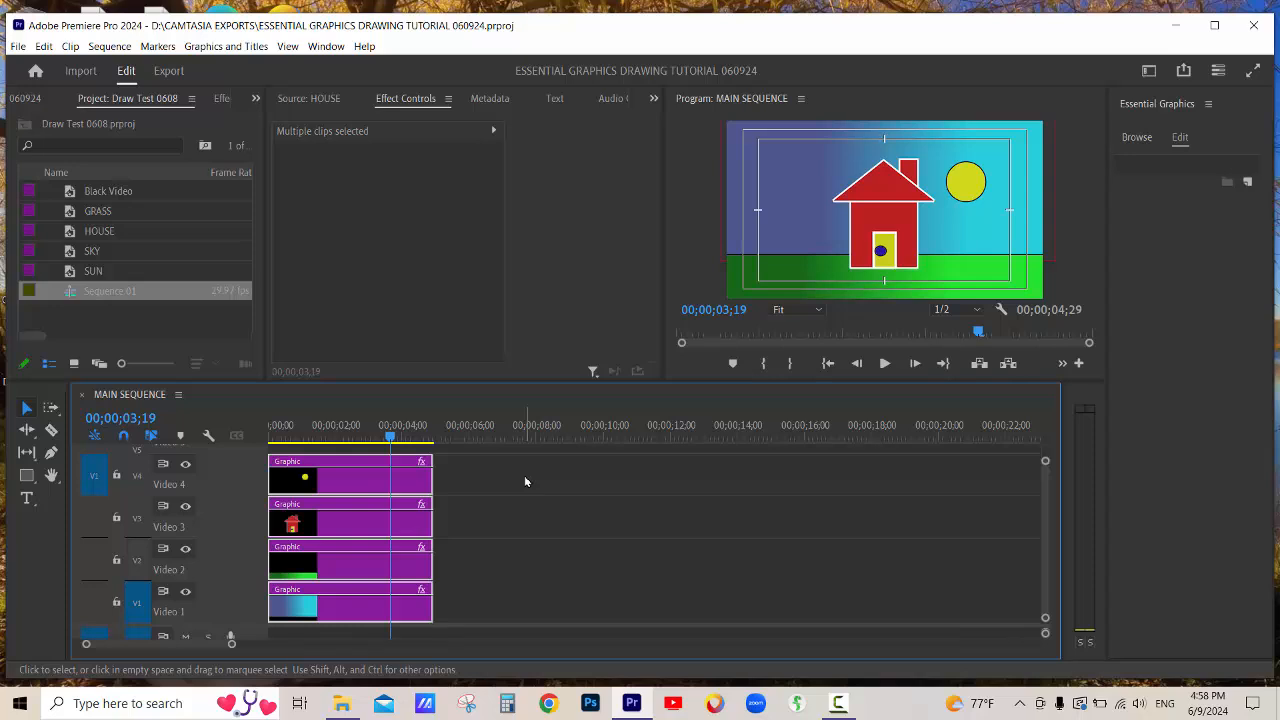
left_click(460, 436)
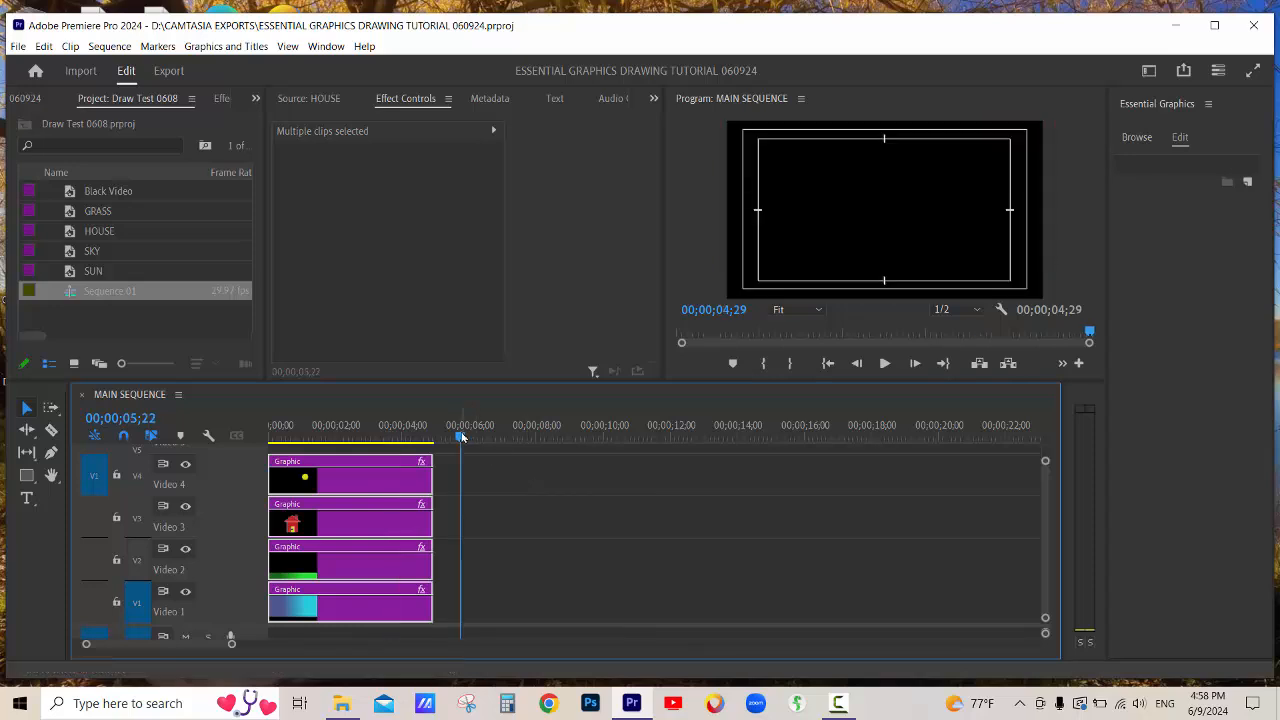
key("ctrl+v")
left_click(705, 520)
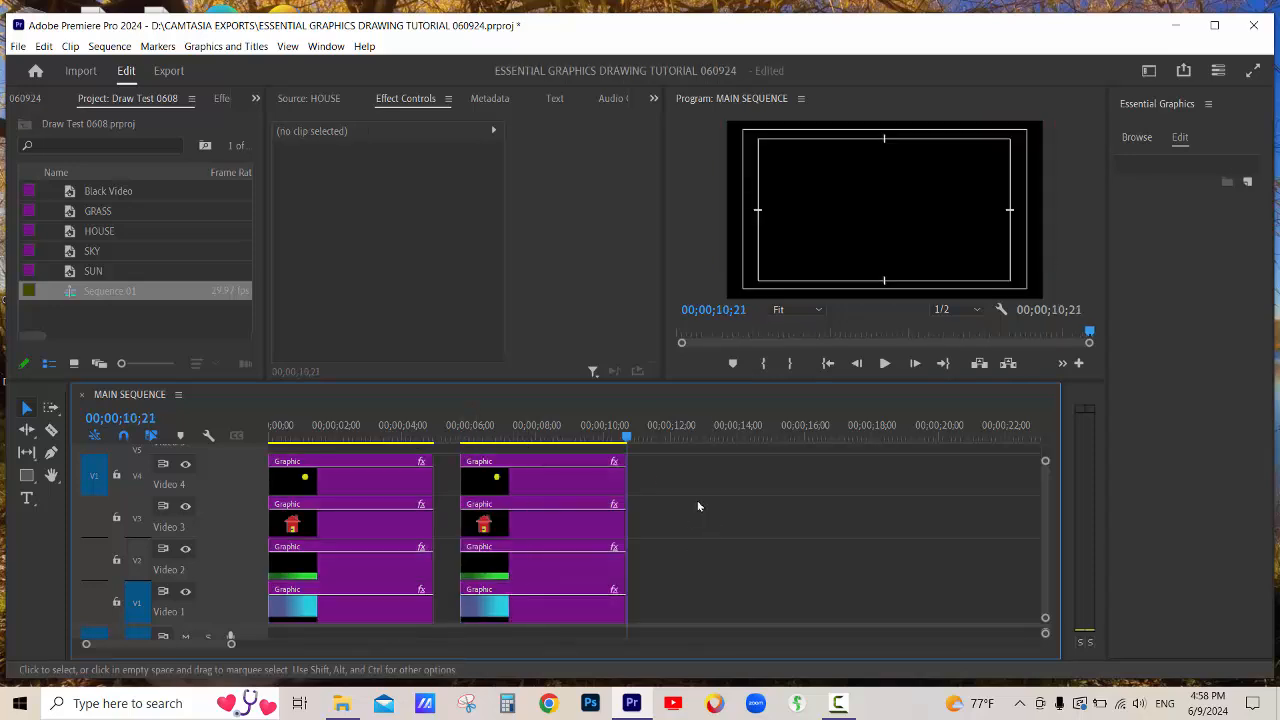
Shift the four copied clips together so they start at 00;00;07;14, and move the playhead over them to 00;00;08;14.
left_click(558, 484)
left_click(557, 528, "shift")
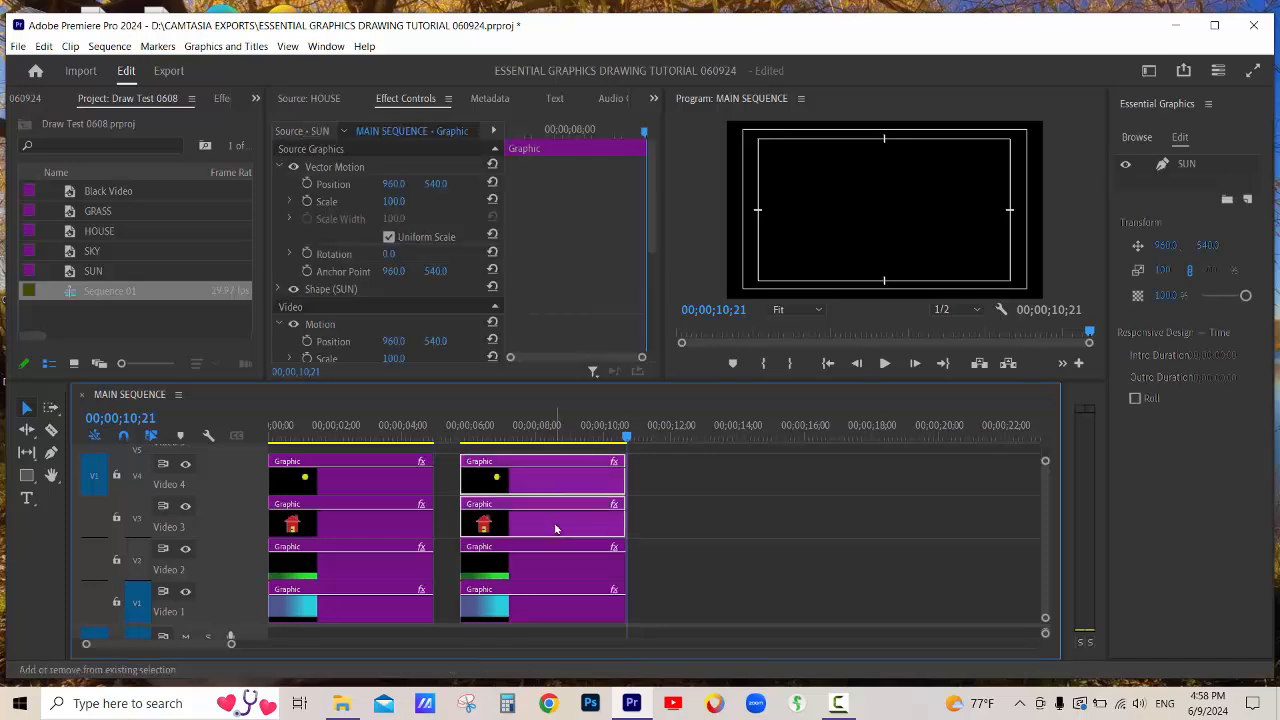
left_click(556, 570, "shift")
left_click(553, 604, "shift")
left_click_drag(530, 525, 588, 528)
left_click_drag(390, 435, 552, 434)
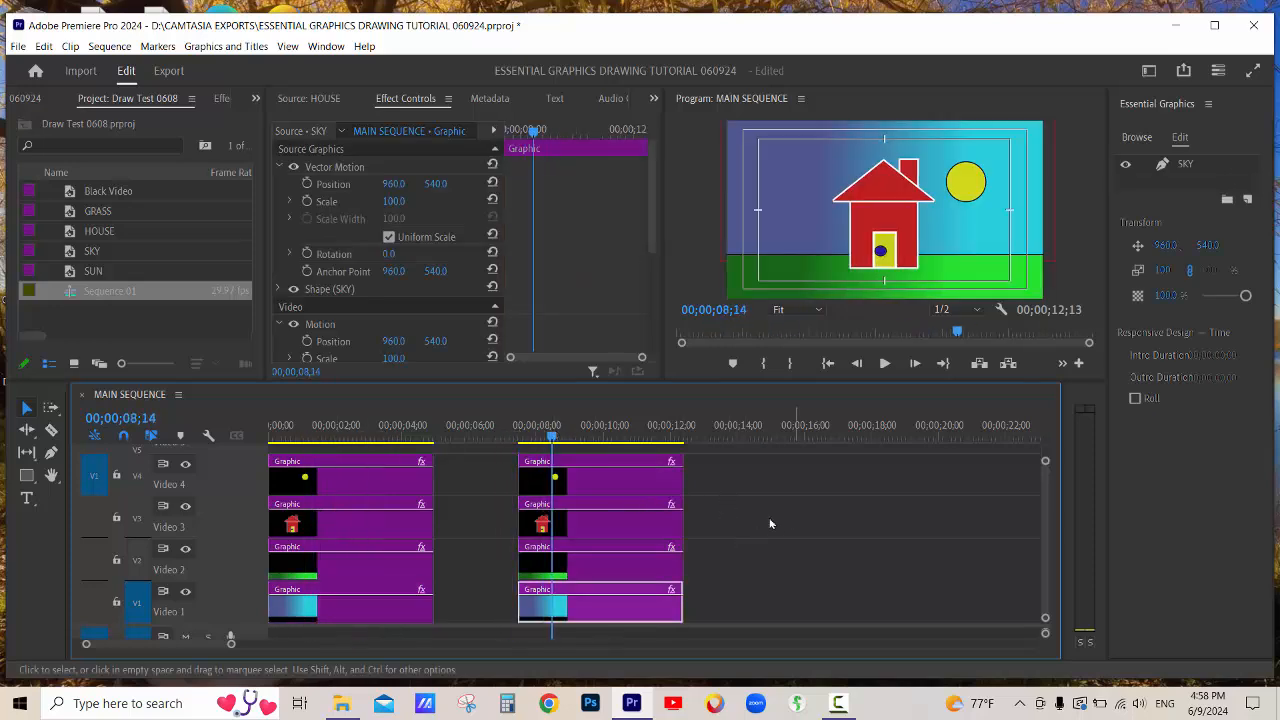
Select the copied house, sky, grass and sun clips one at a time to identify each layer, and scrub the playhead to 00;00;07;24.
left_click(714, 576)
left_click(632, 530)
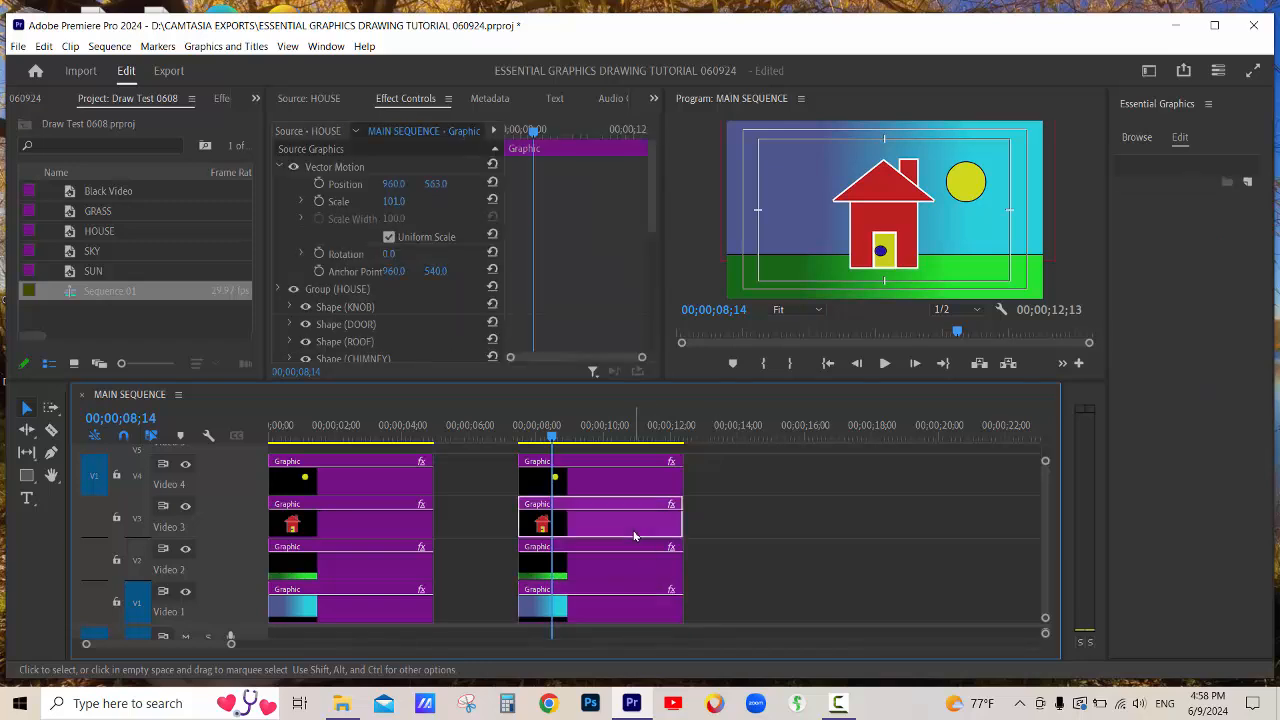
key("=")
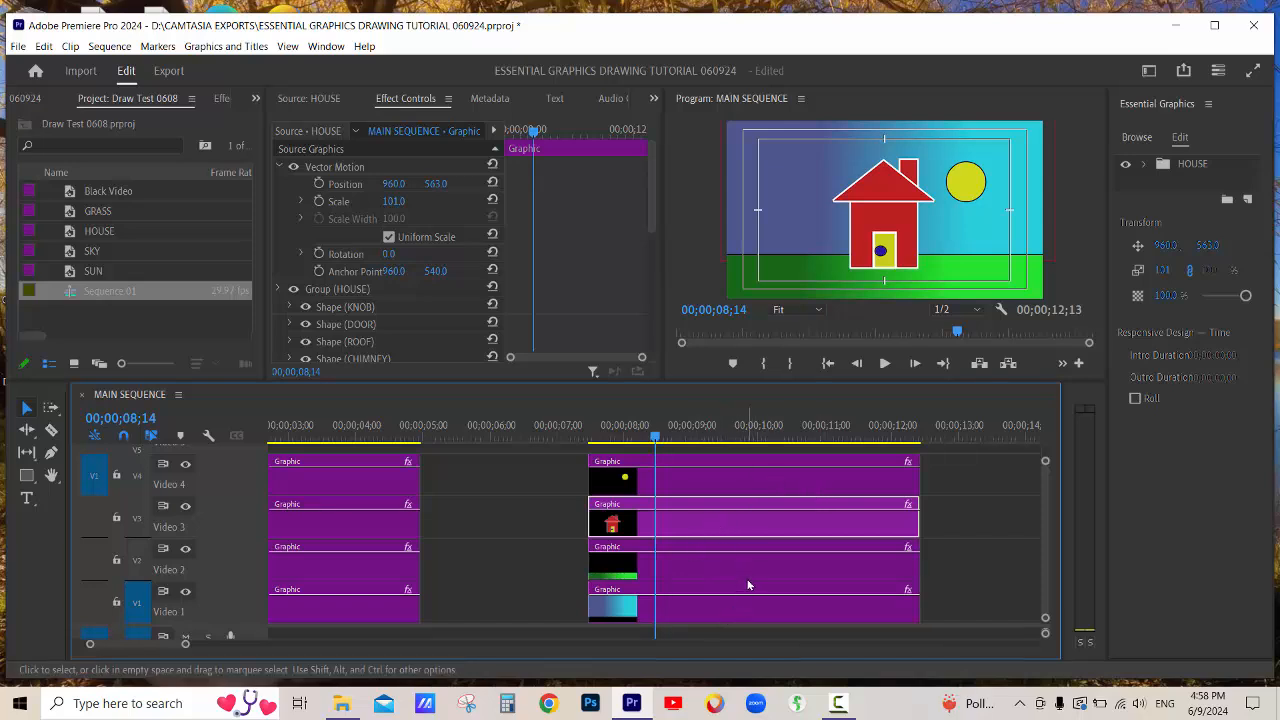
left_click(680, 620)
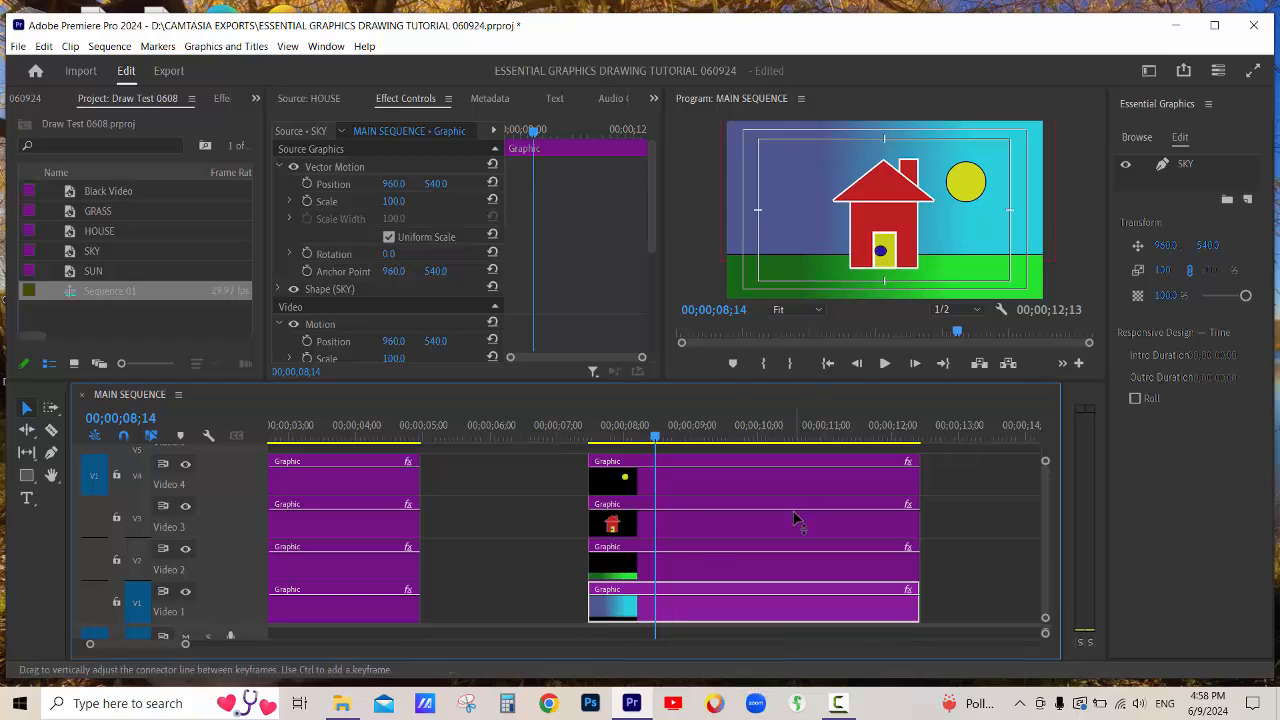
left_click(787, 568)
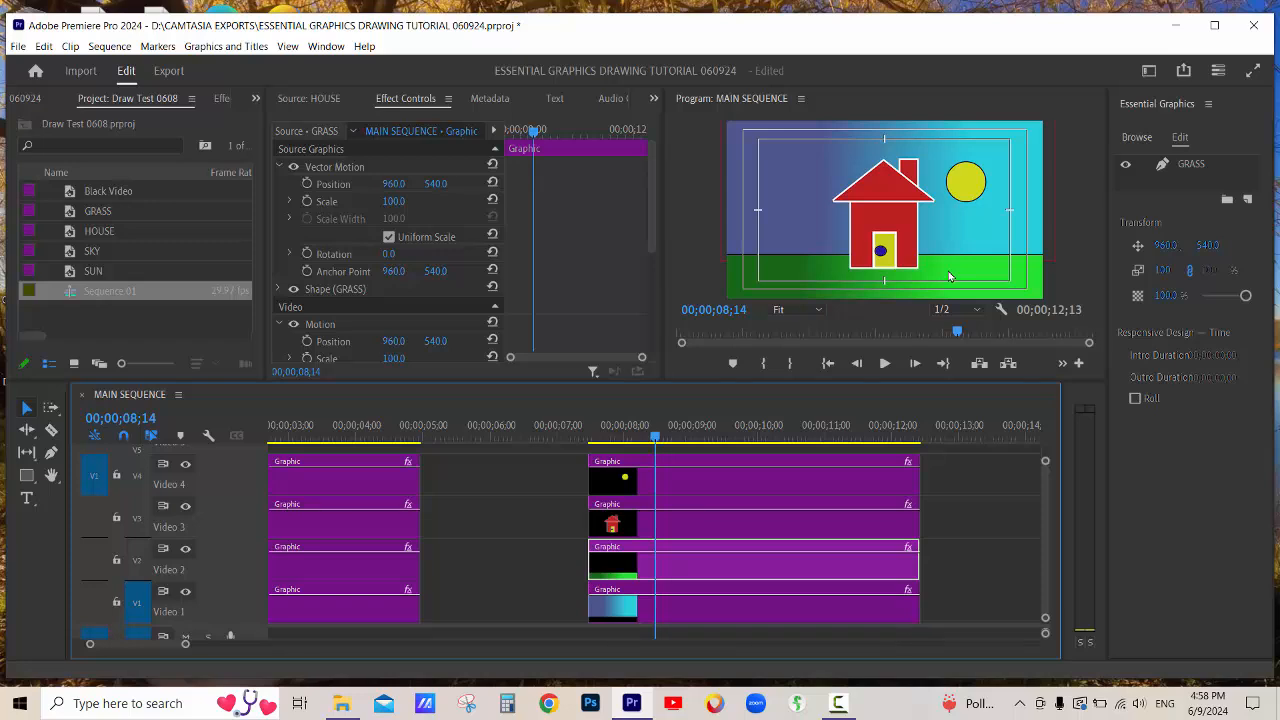
left_click(722, 528)
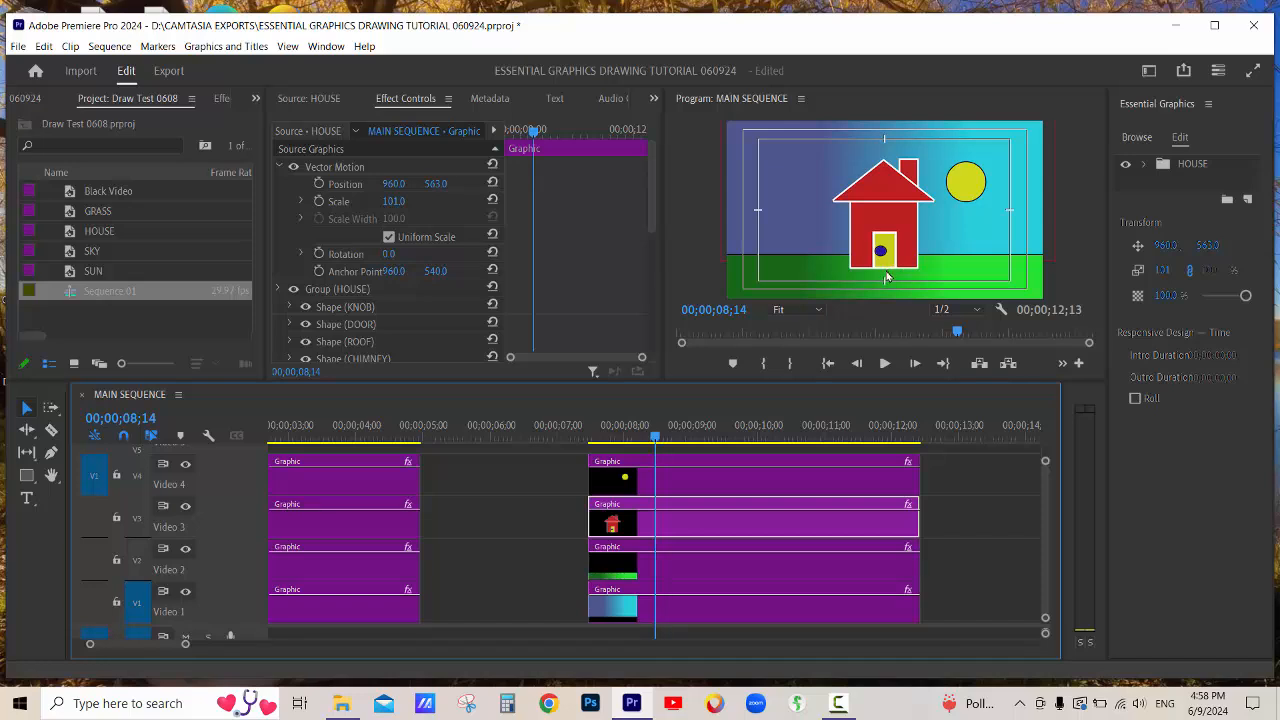
left_click(692, 480)
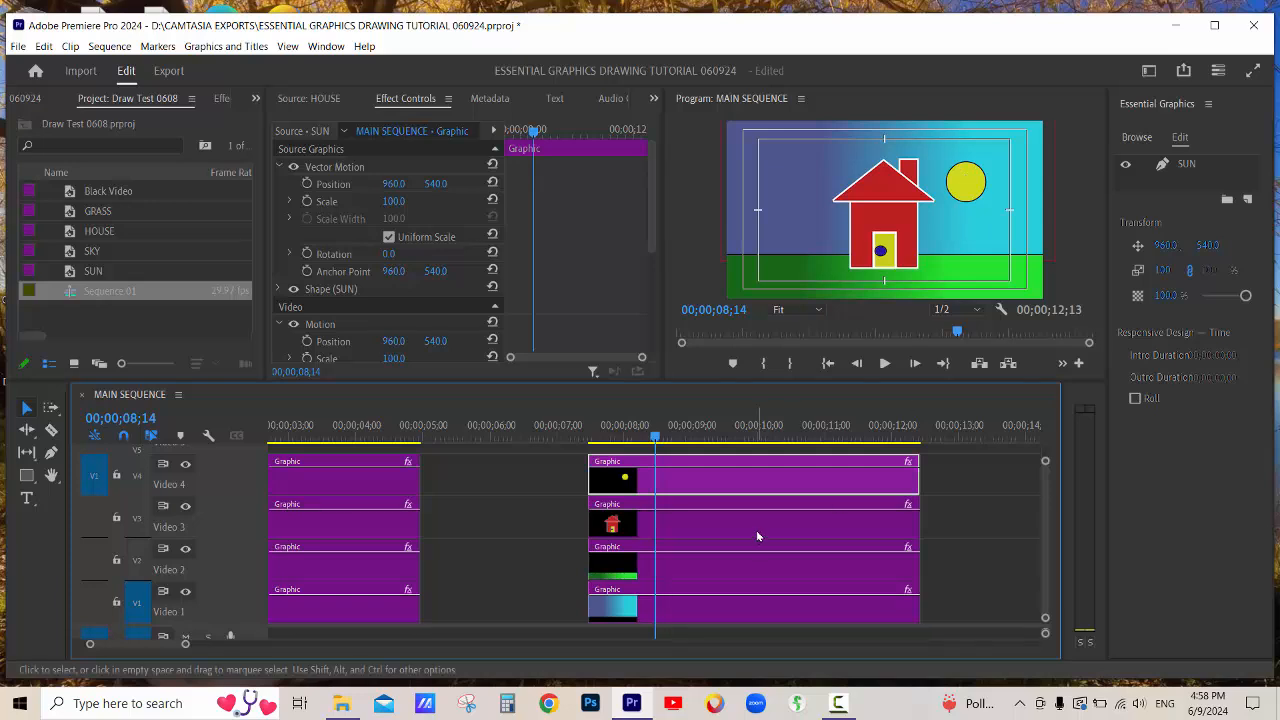
left_click(585, 437)
left_click_drag(585, 437, 610, 437)
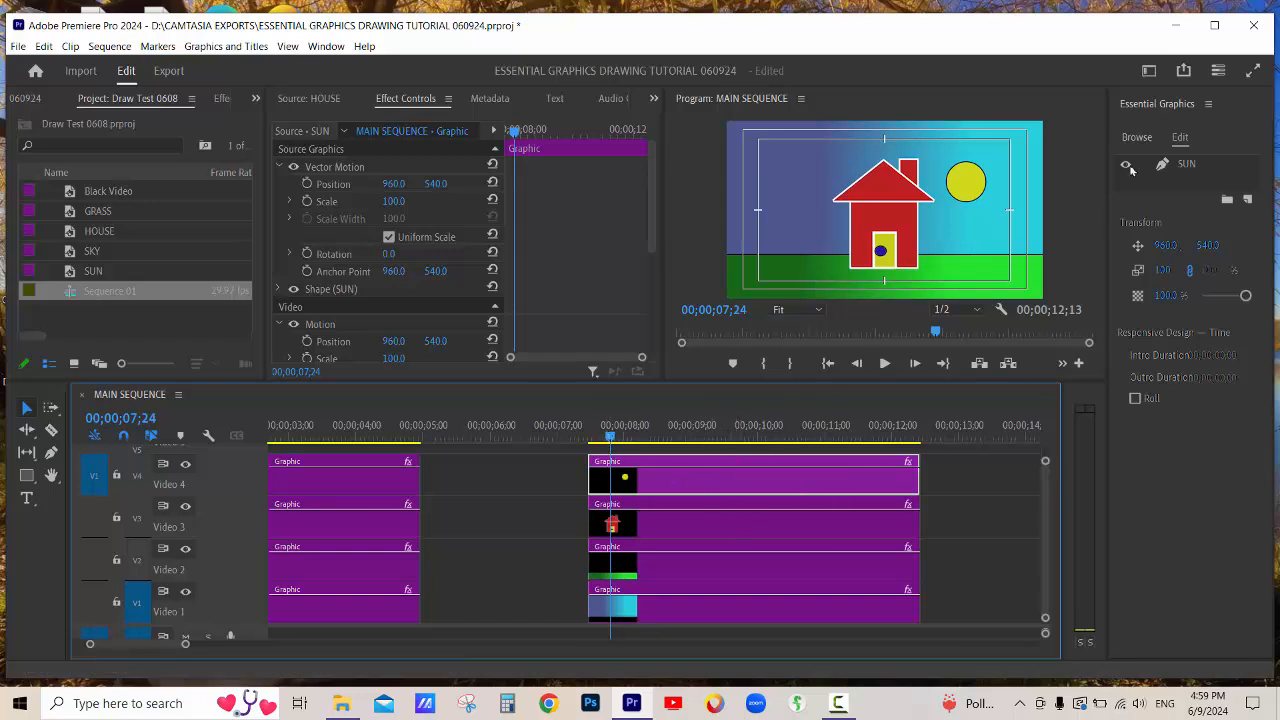
Close the Essential Graphics panel and widen the Effect Controls panel on both sides.
left_click(1209, 105)
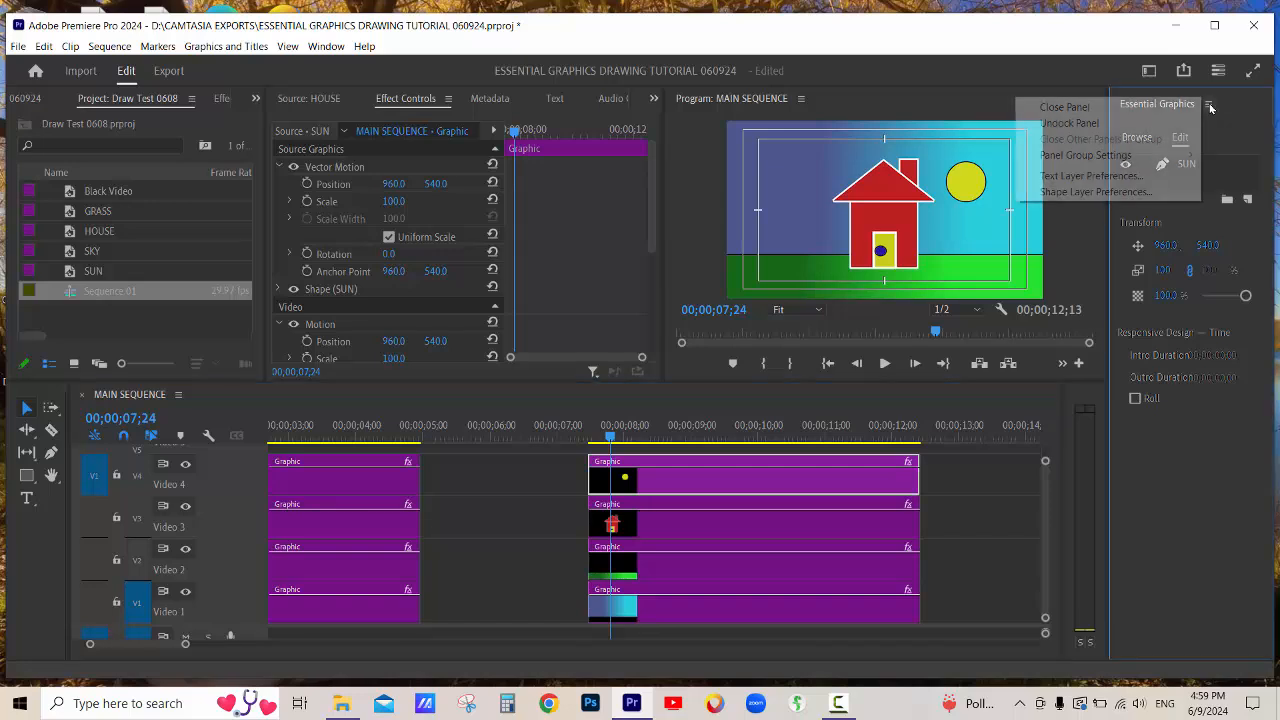
left_click(1121, 110)
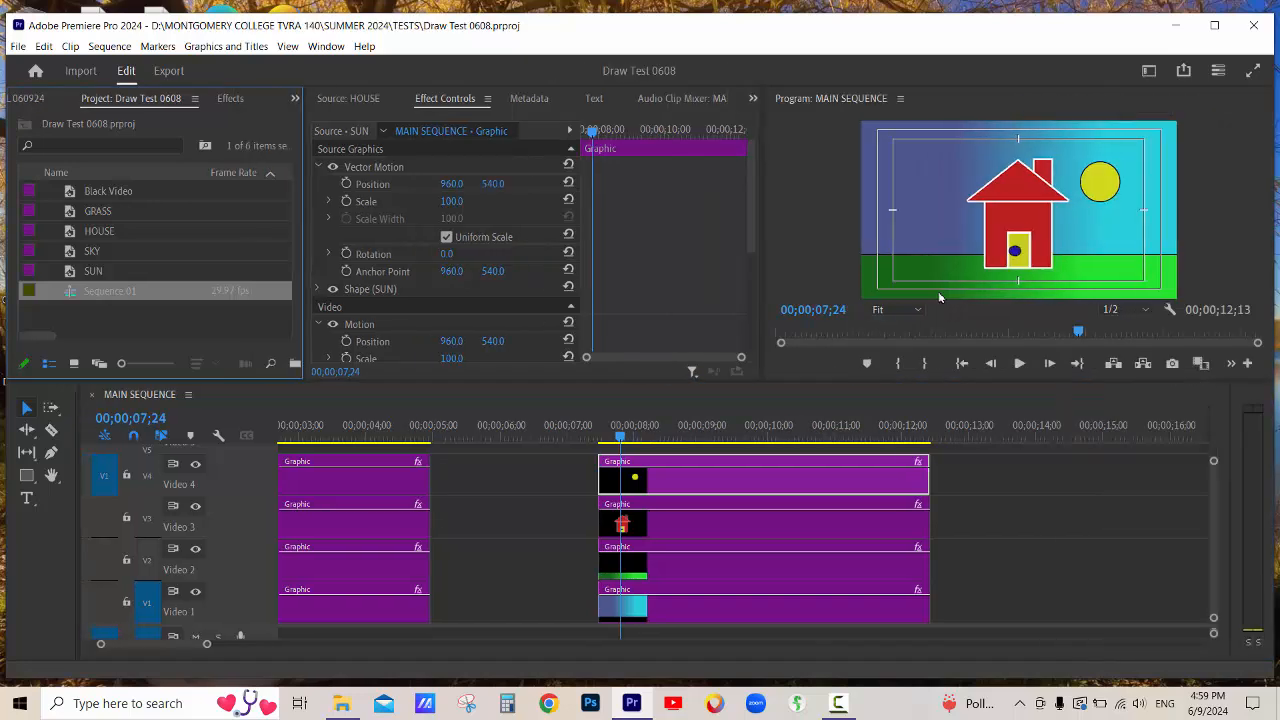
left_click_drag(303, 362, 246, 366)
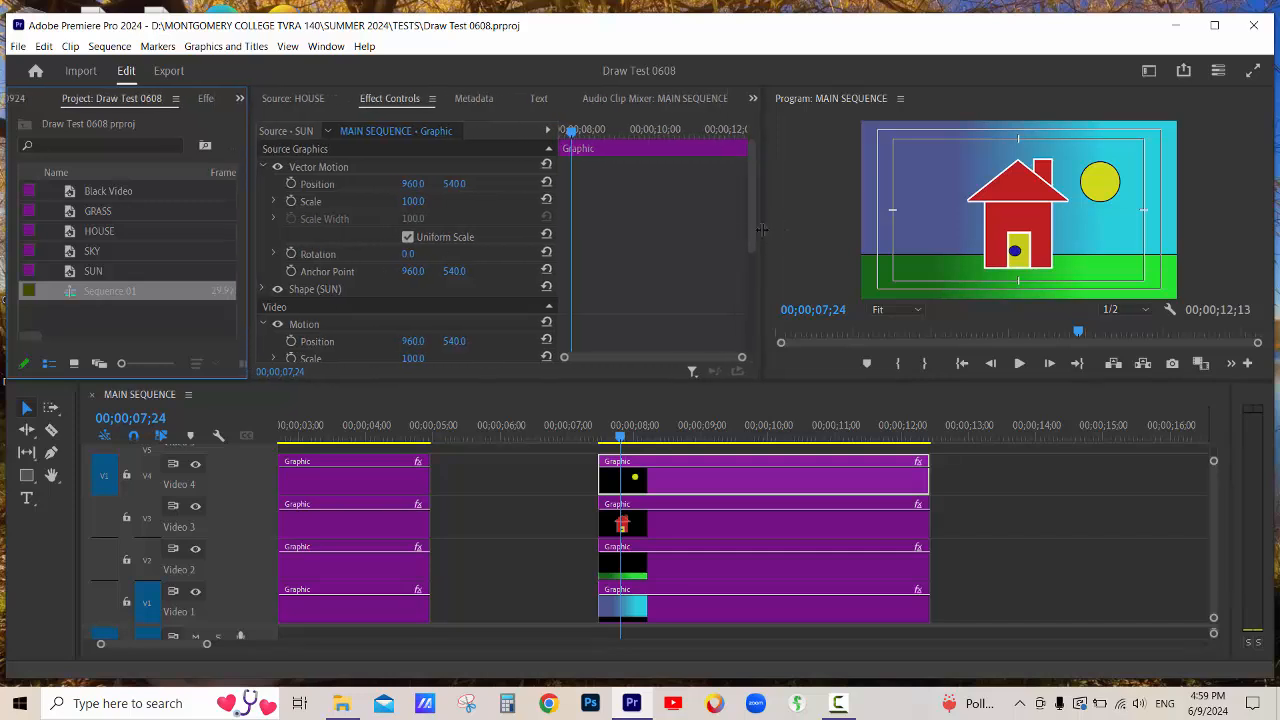
left_click_drag(761, 229, 777, 223)
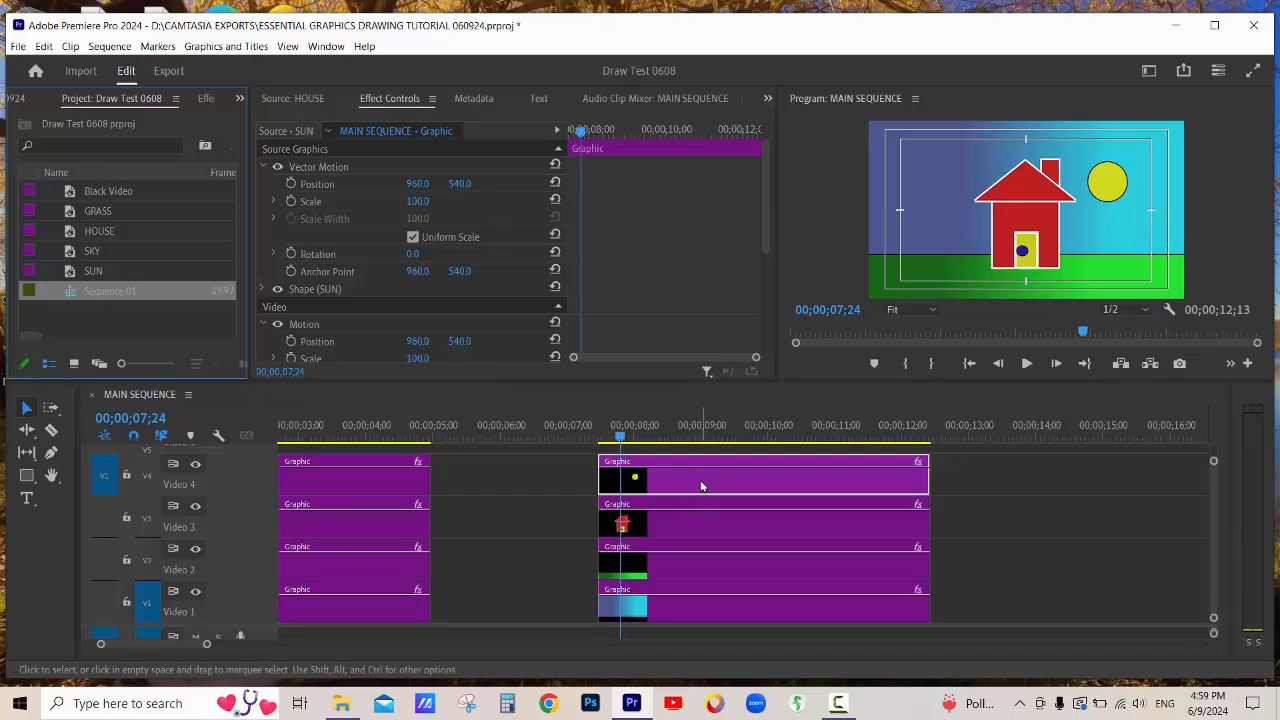
Add a Vector Motion Position keyframe to the copied sun clip at 00;00;07;14 with the vertical position at 734.
left_click(705, 486)
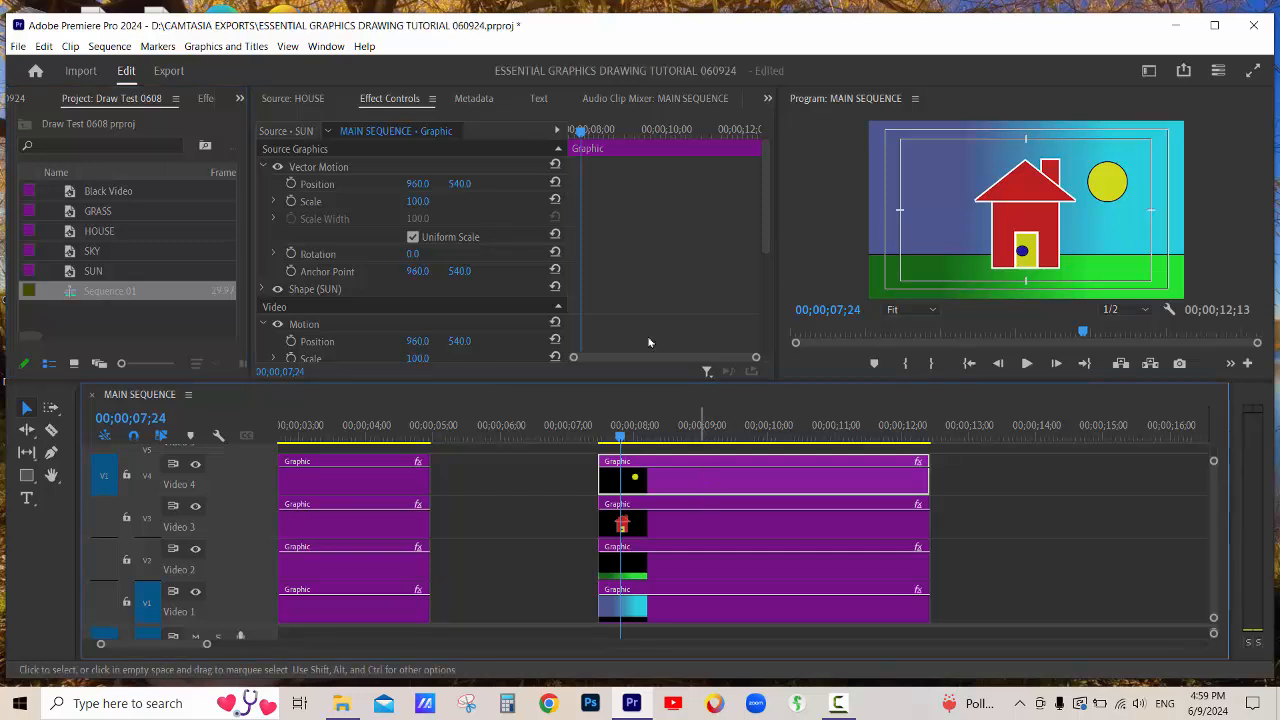
left_click_drag(583, 135, 567, 141)
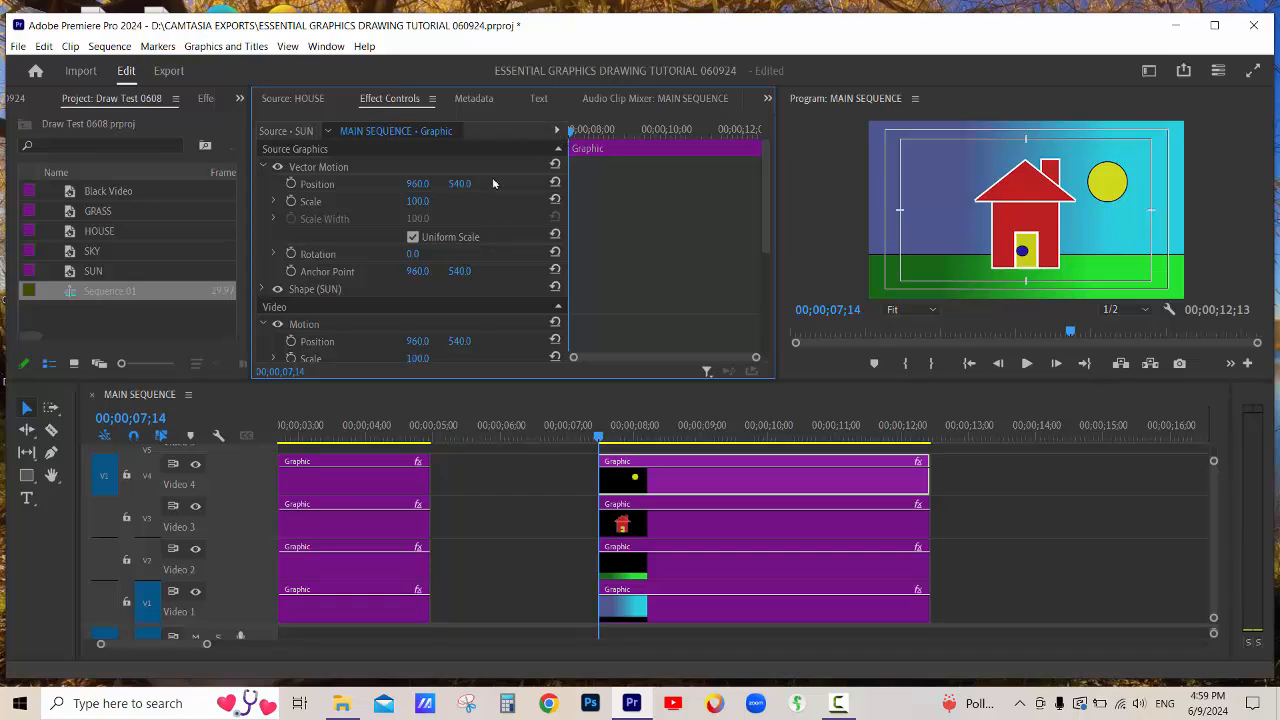
left_click(291, 184)
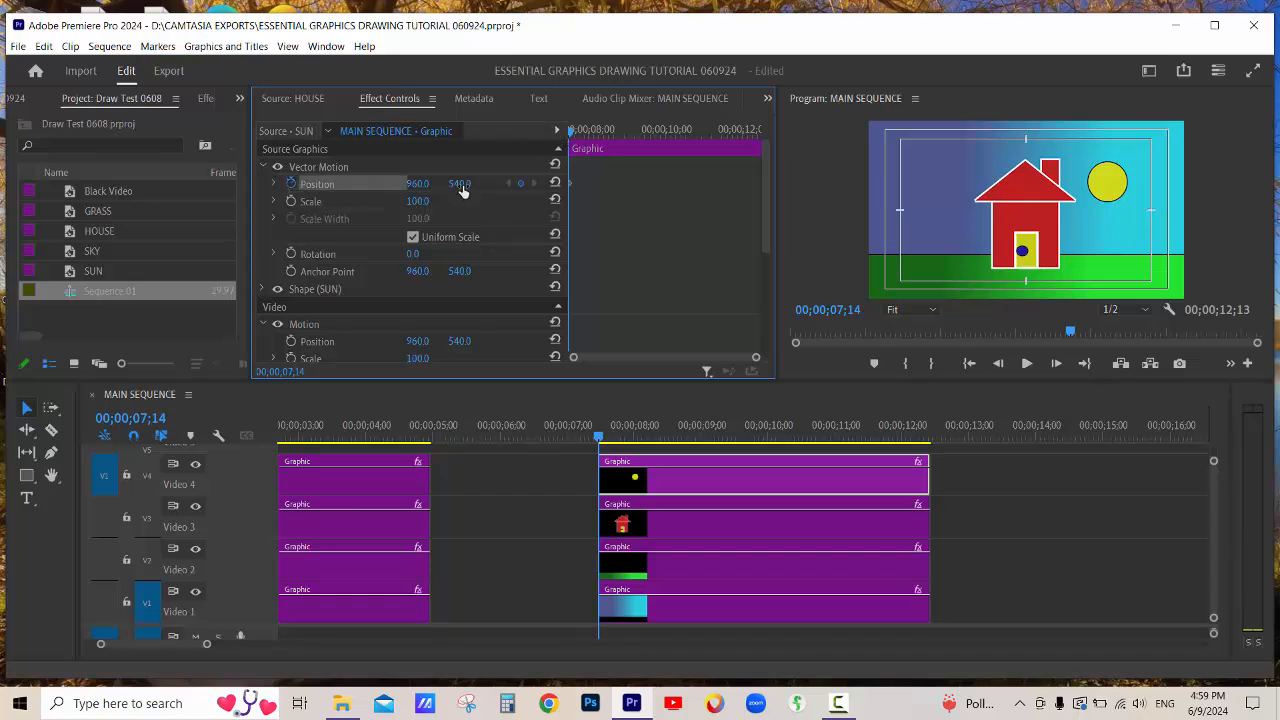
left_click_drag(460, 184, 497, 184)
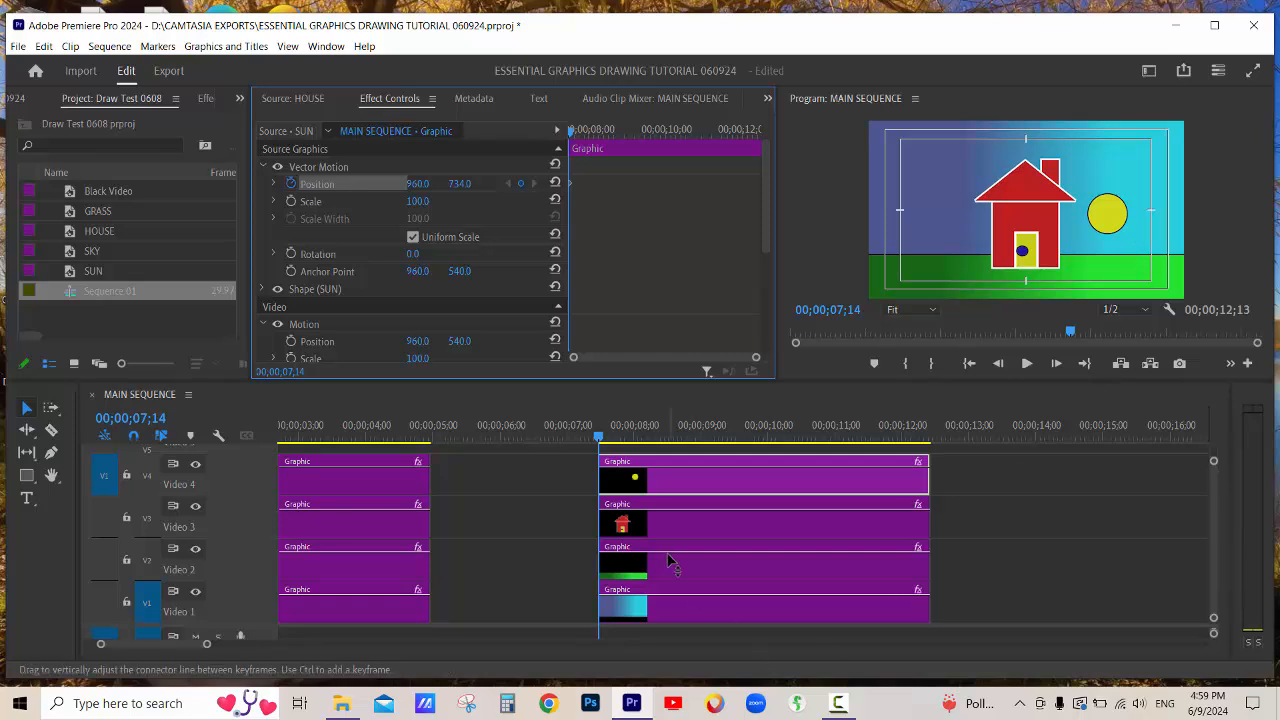
Restack the copied clips so the sun is on Video 2, the grass on Video 3 and the house on Video 4.
left_click(668, 565)
left_click(667, 612)
left_click(789, 428)
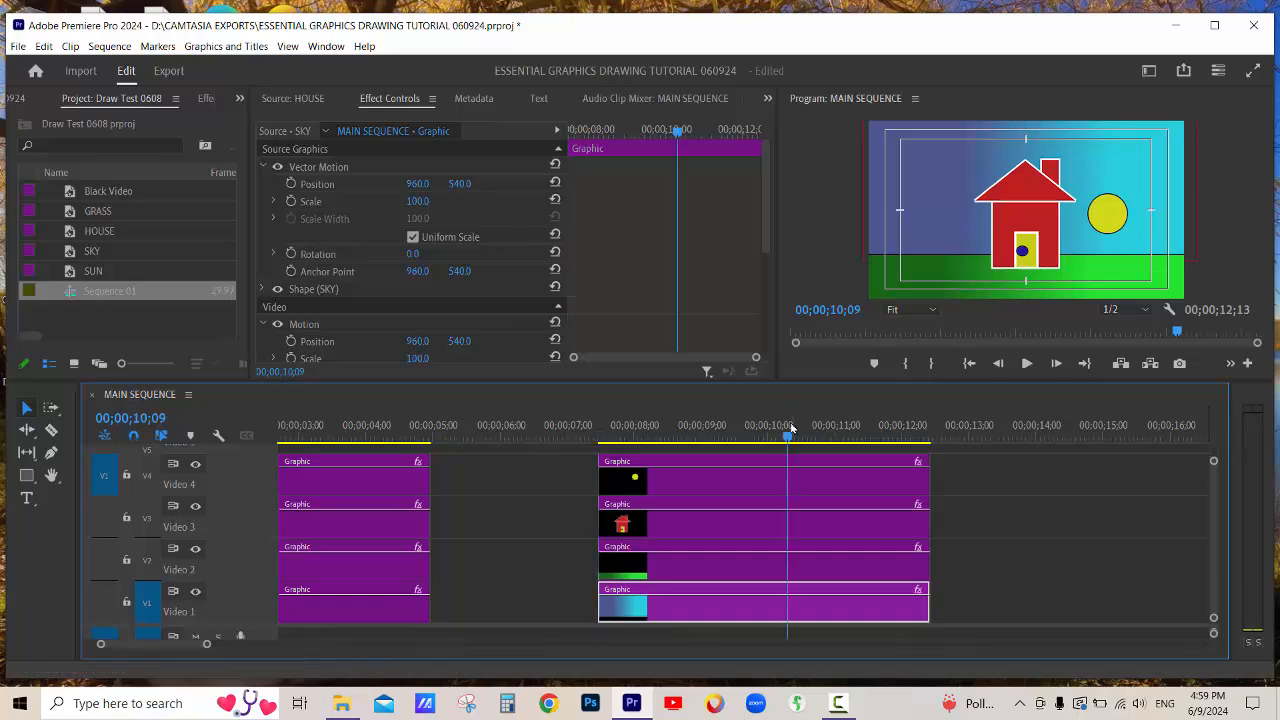
key("minus")
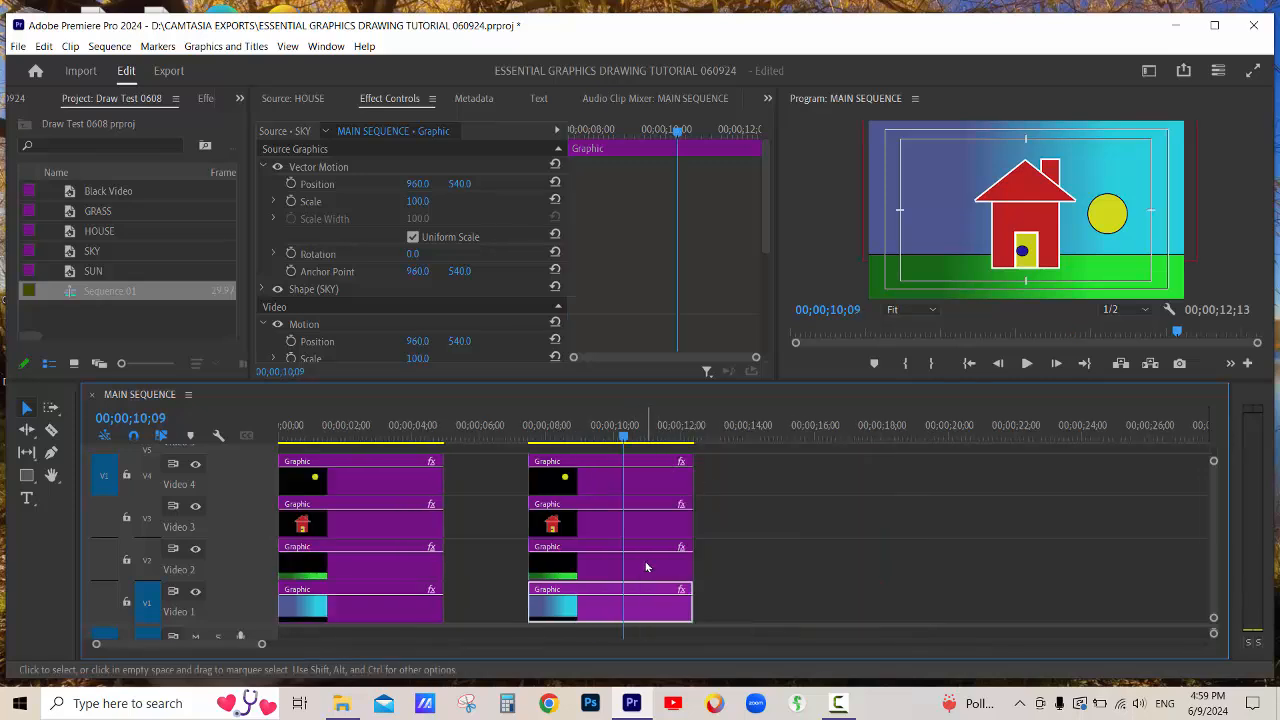
left_click_drag(644, 568, 846, 568)
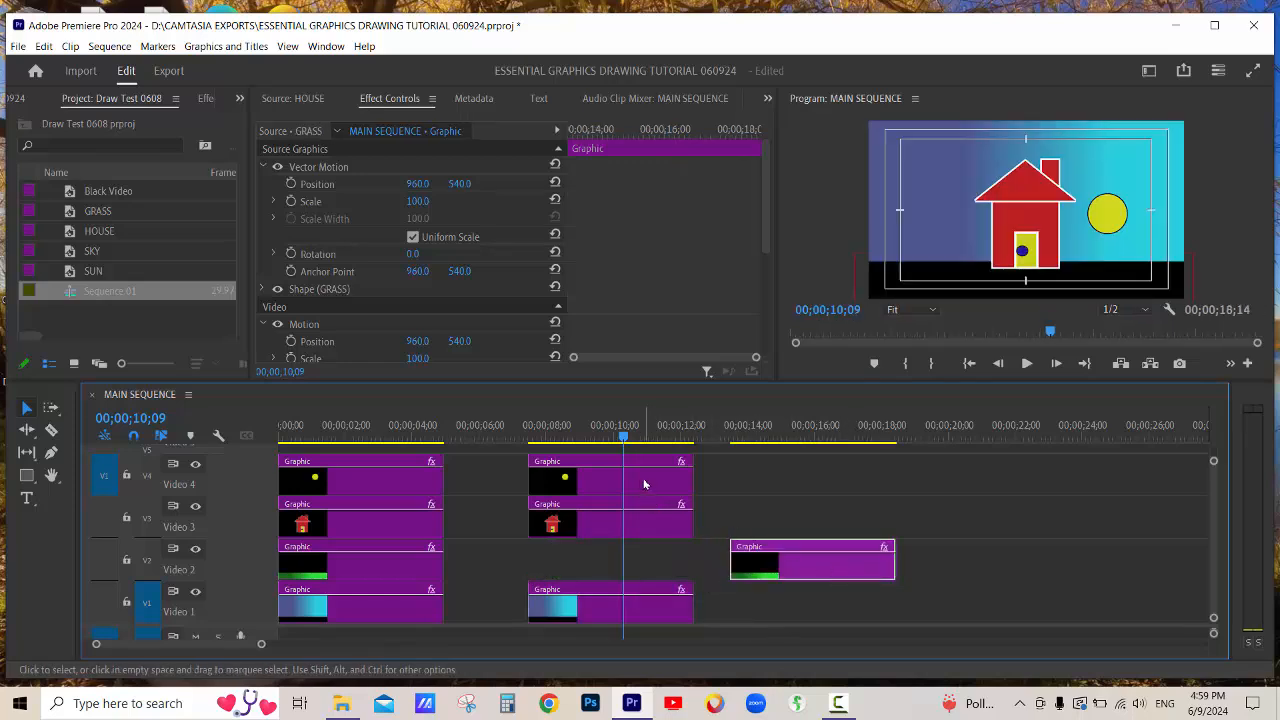
left_click_drag(644, 484, 645, 566)
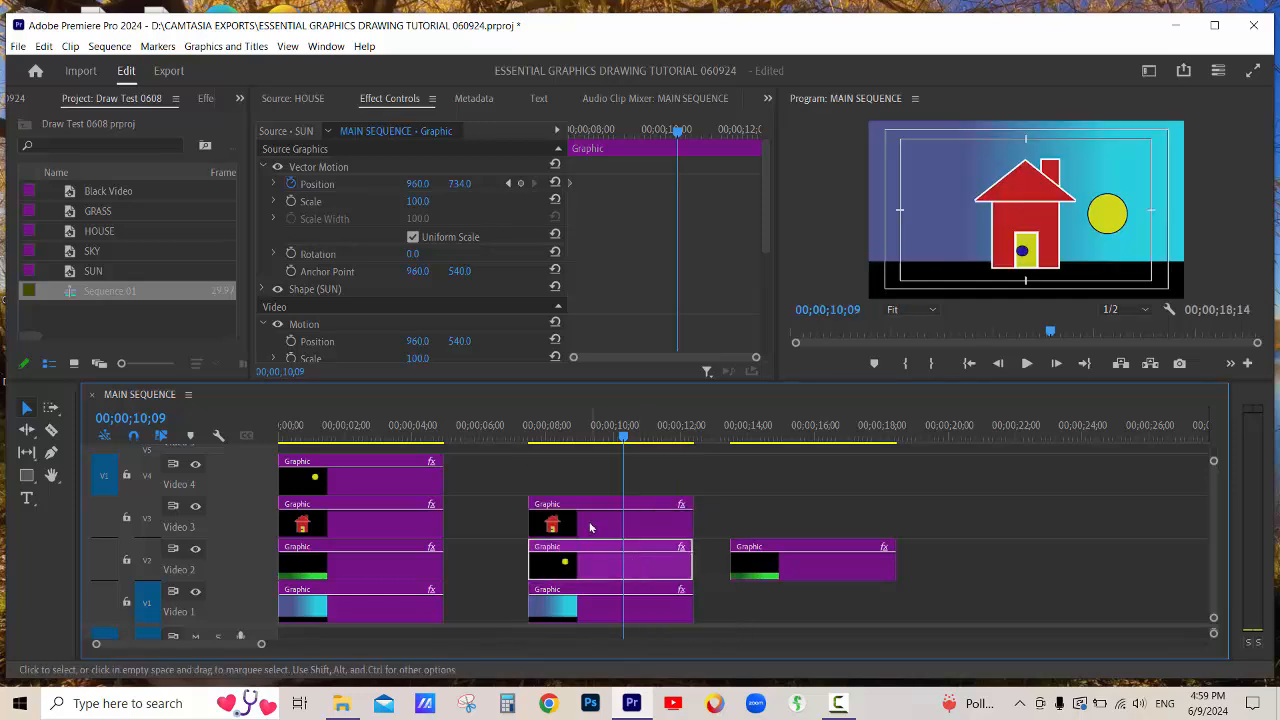
left_click_drag(592, 526, 595, 494)
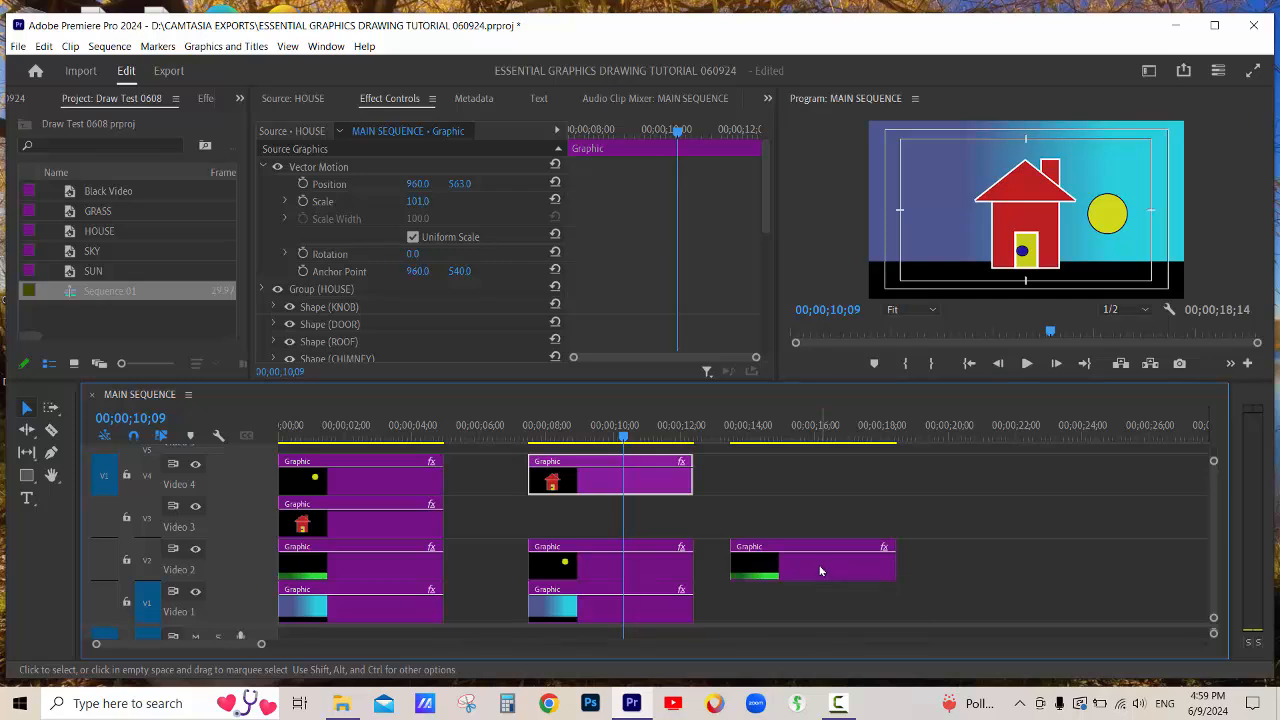
left_click_drag(820, 570, 617, 528)
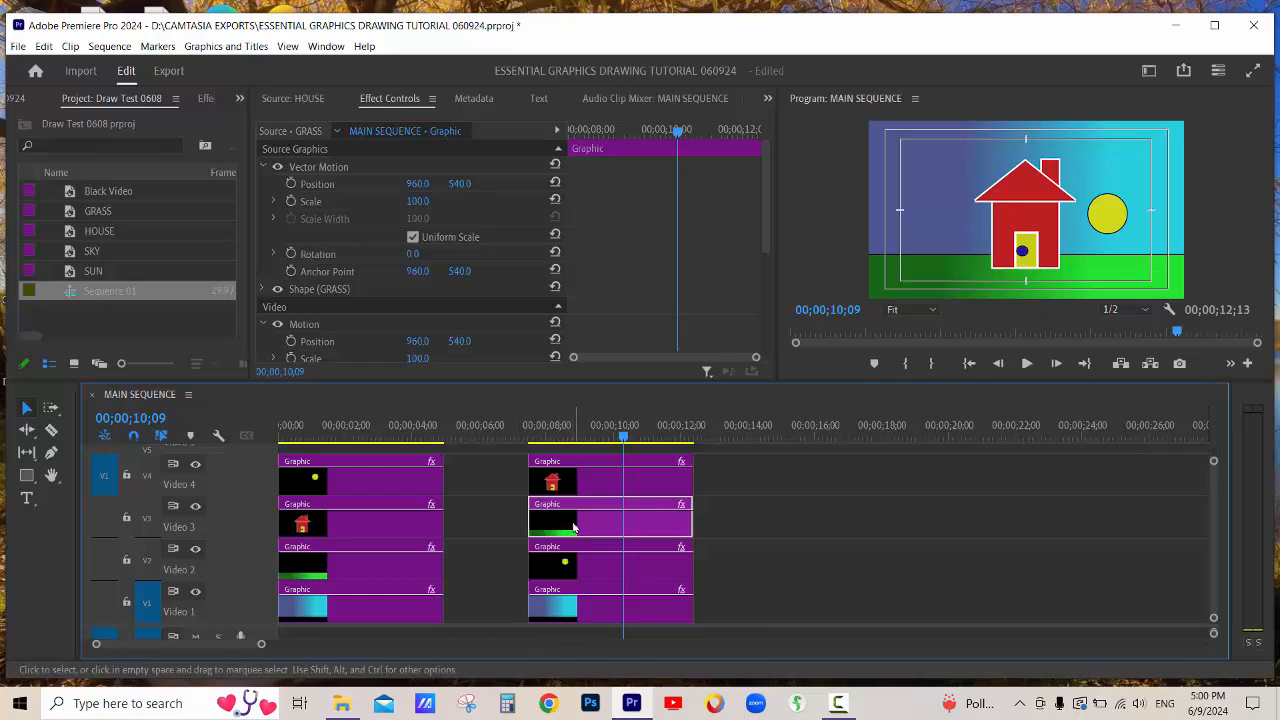
Set the vertical position to 490 at the copied sun clip's existing Vector Motion Position keyframe.
left_click(581, 568)
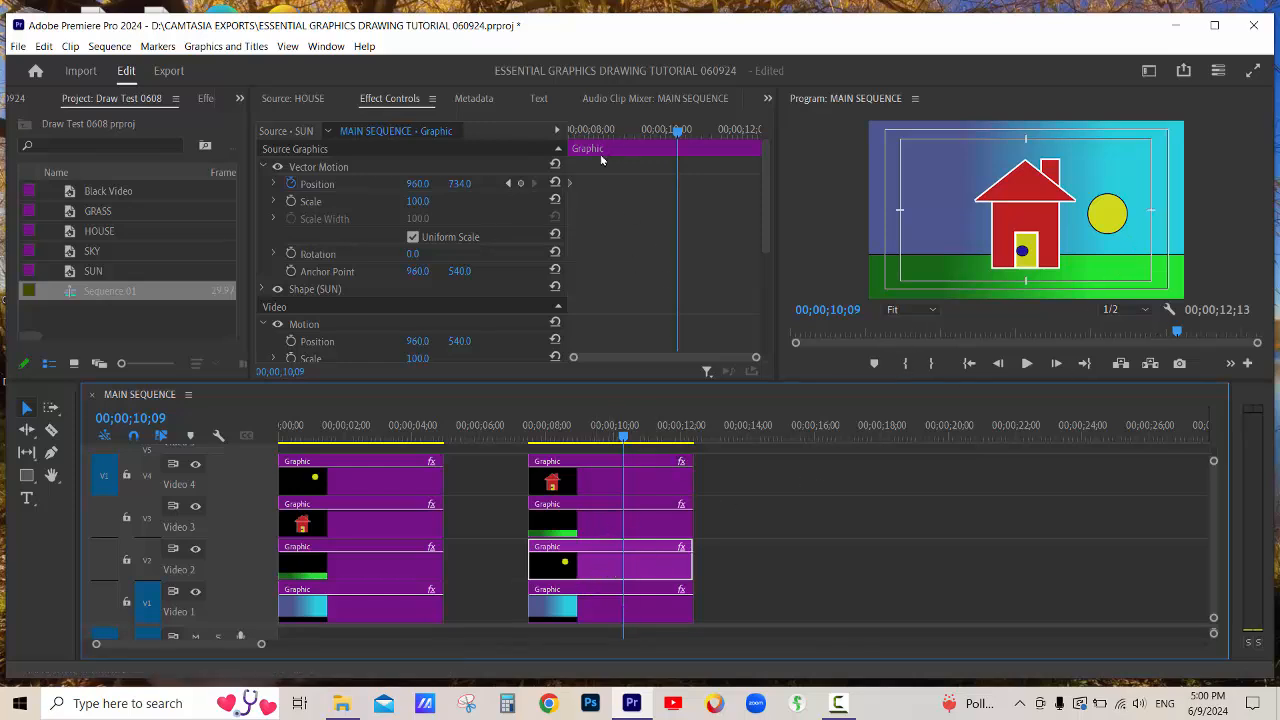
left_click(508, 184)
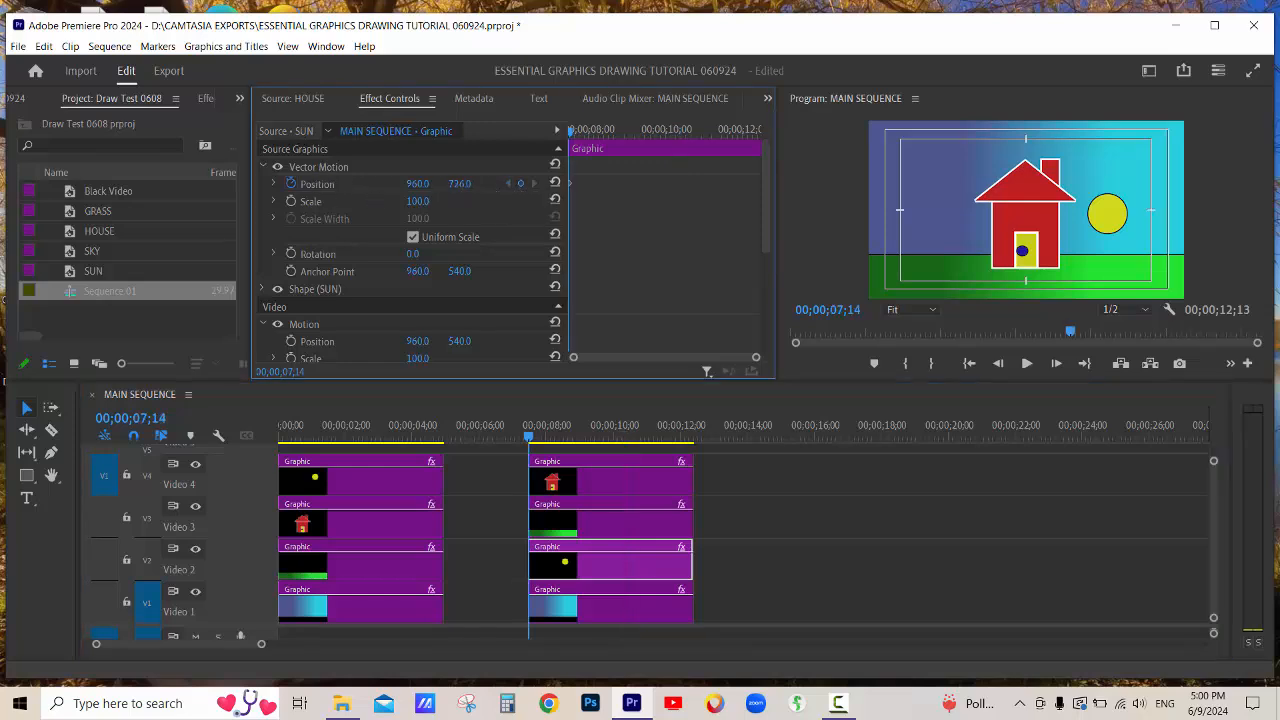
left_click_drag(462, 184, 218, 184)
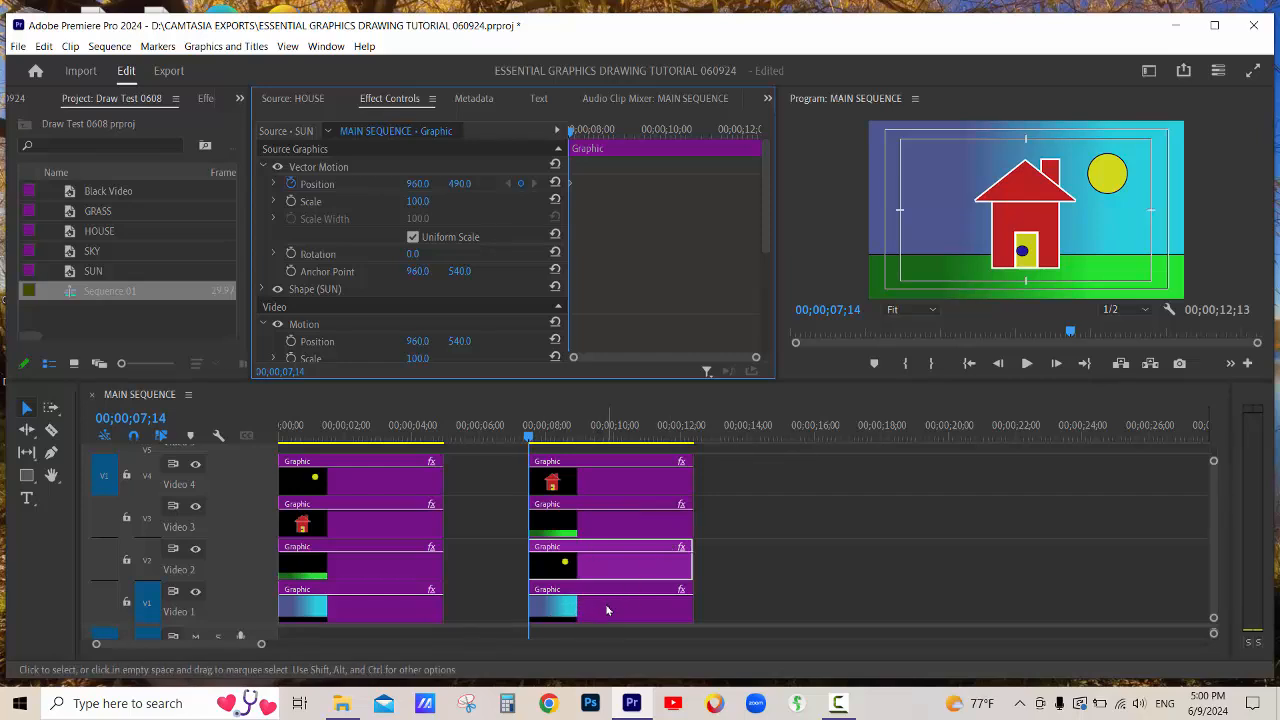
Scrub the playhead to 00;00;07;17 near the start of the copied clips and make the panels above the timeline taller.
left_click(643, 434)
key("=")
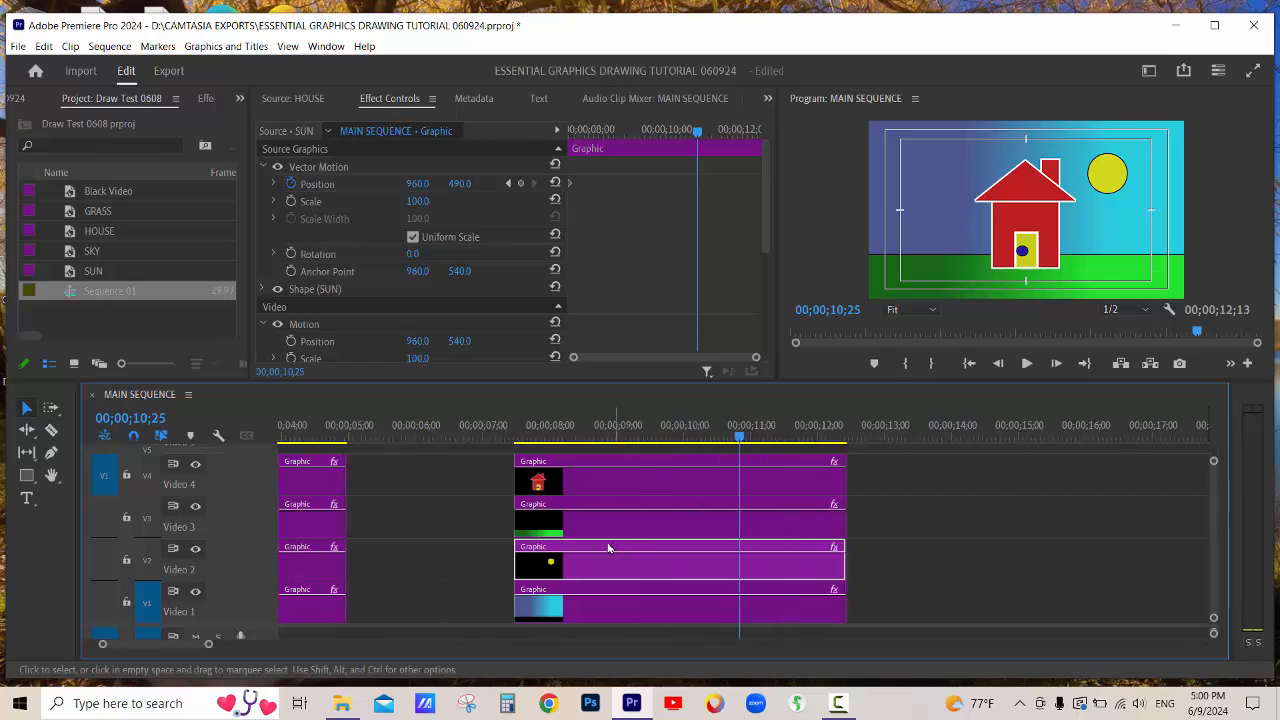
left_click_drag(492, 434, 634, 457)
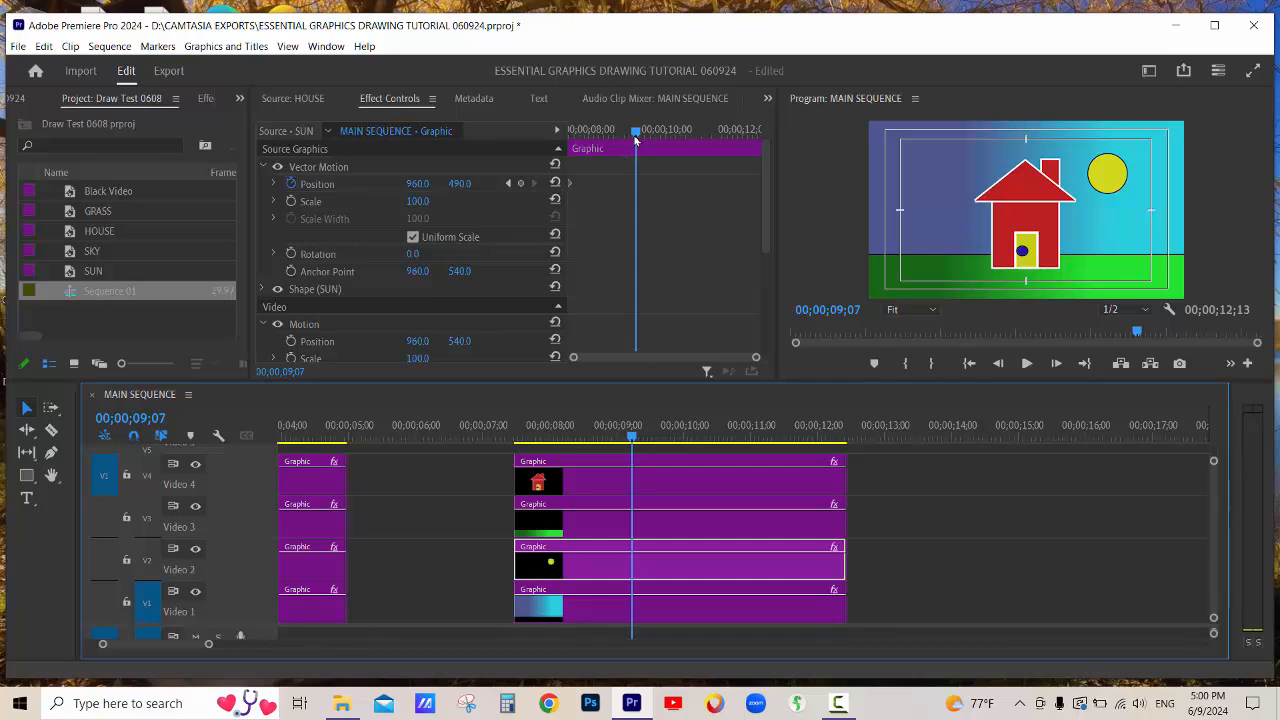
left_click_drag(633, 139, 575, 151)
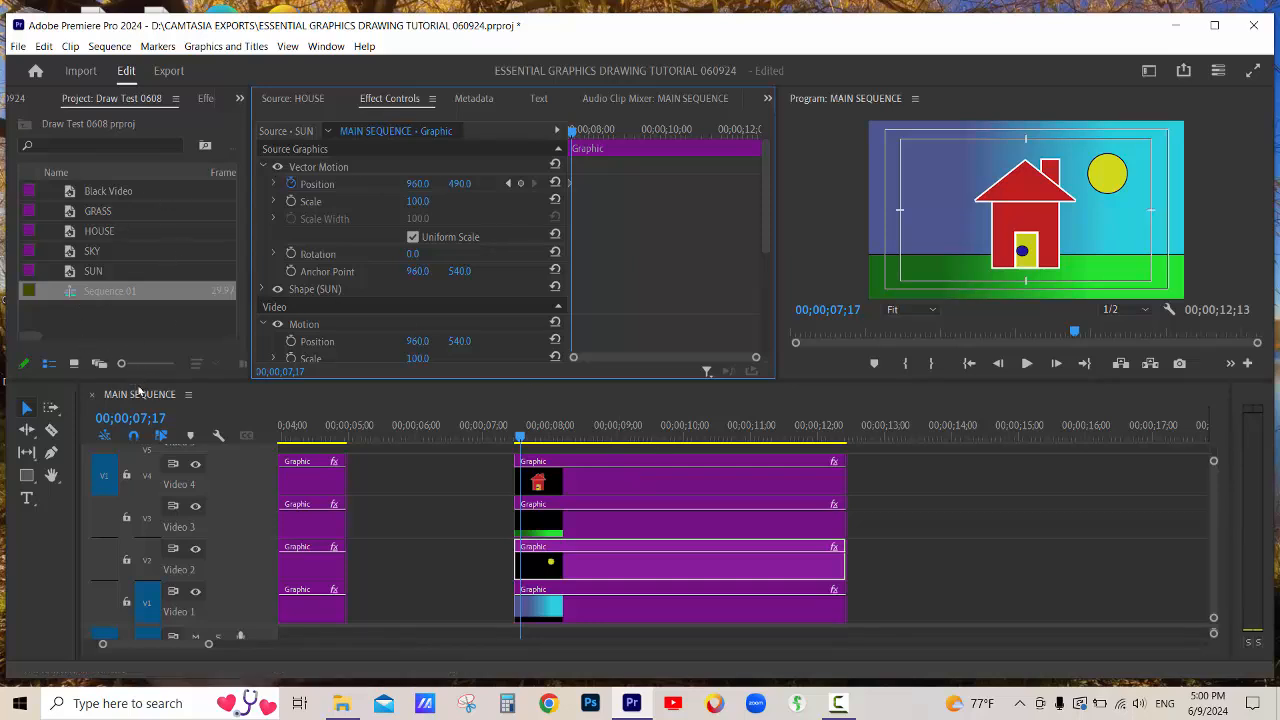
left_click_drag(140, 385, 140, 405)
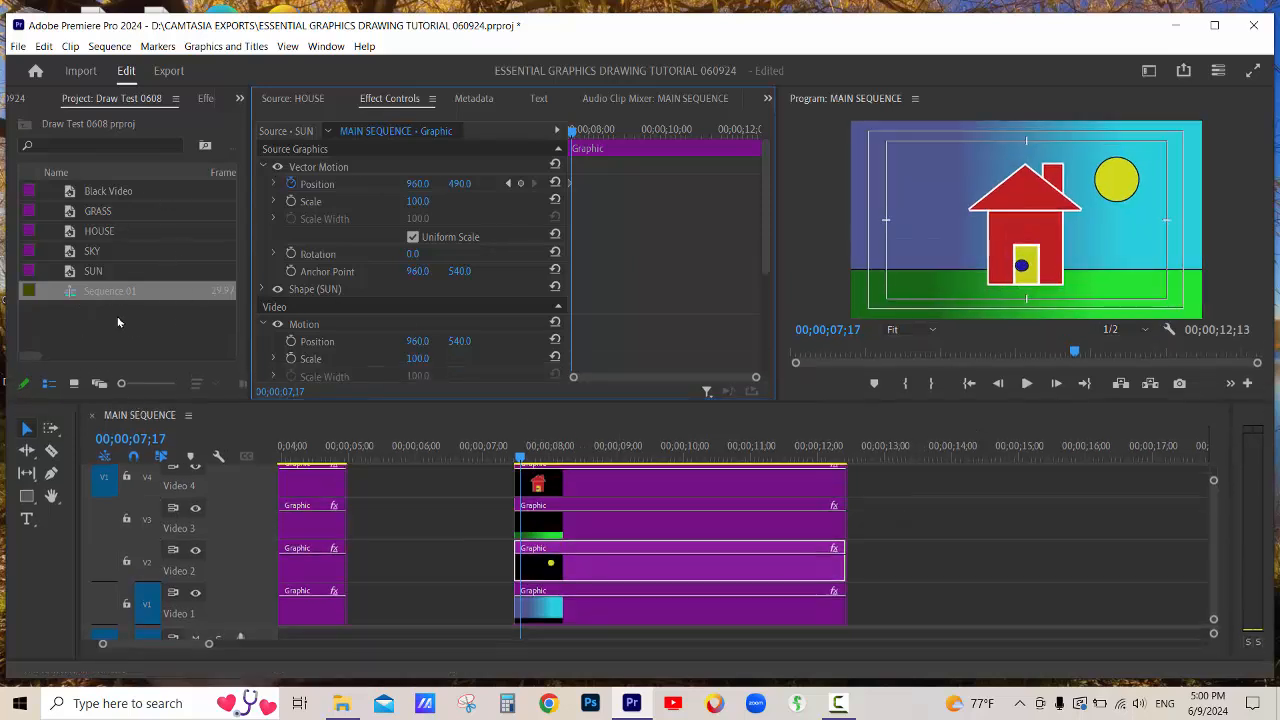
Create a new Black Video item in the Draw Test 0608 project with the default settings.
right_click(83, 326)
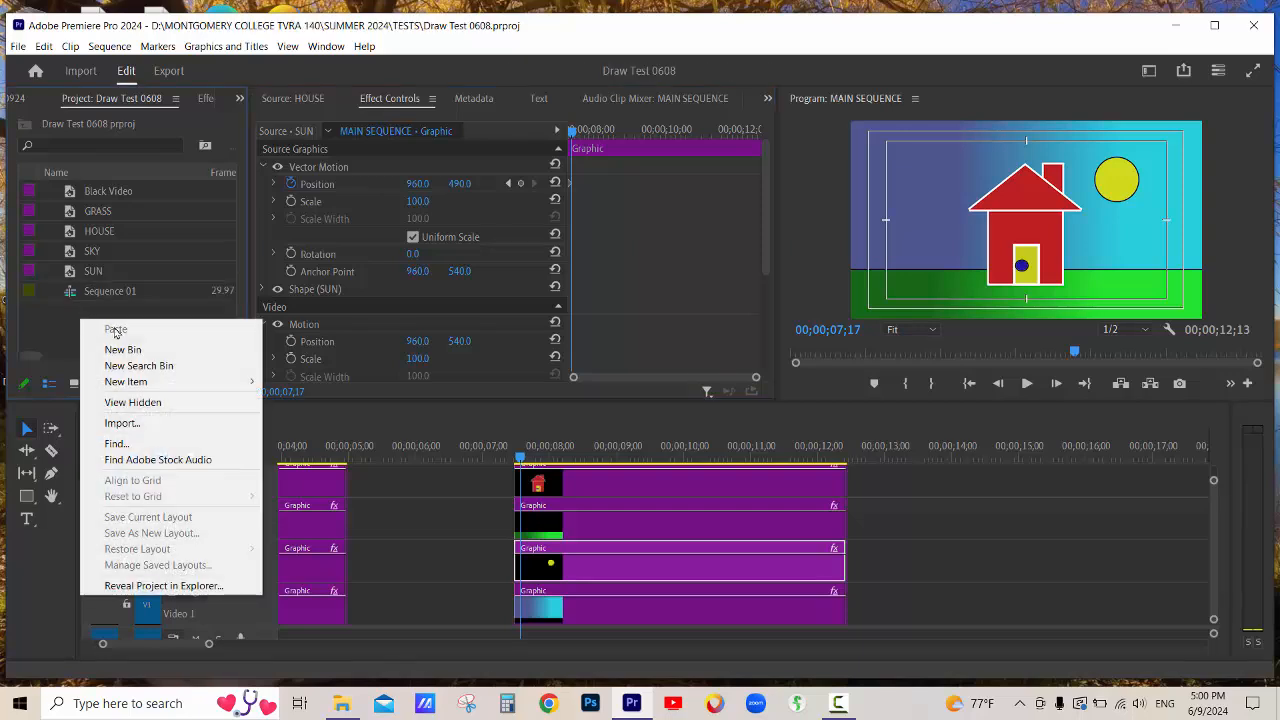
mouse_move(199, 383)
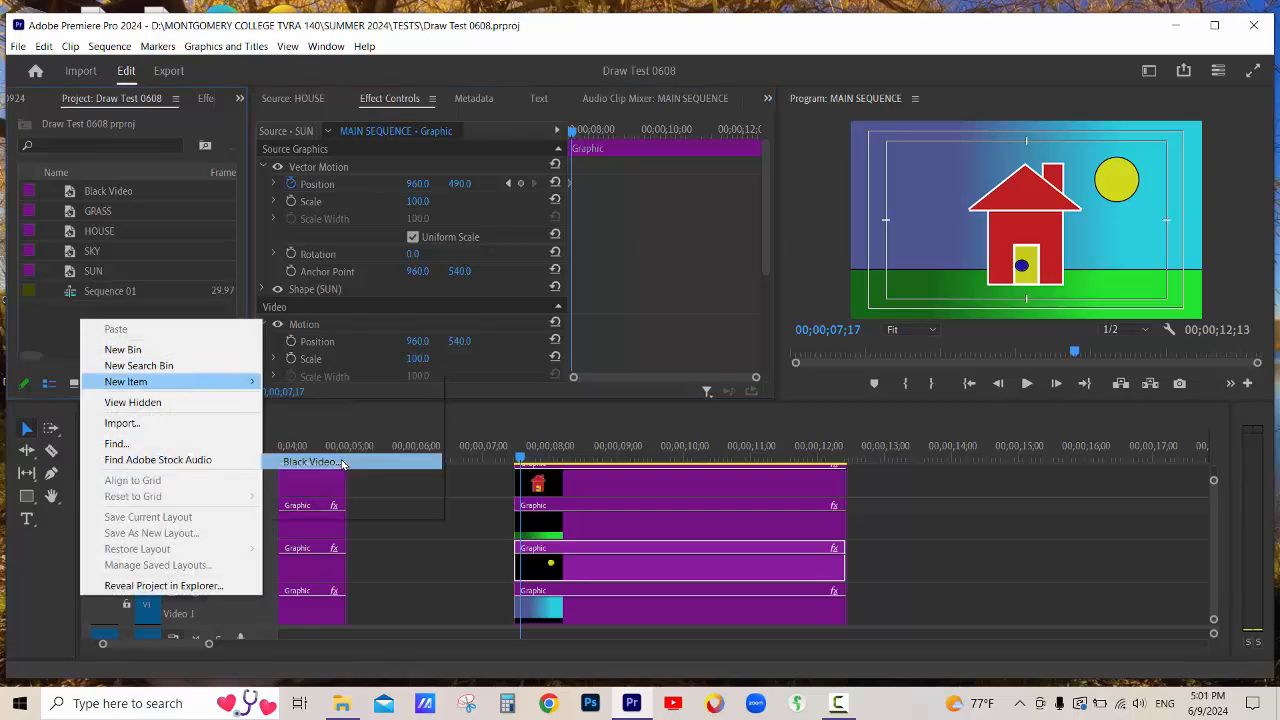
left_click(341, 463)
left_click(666, 425)
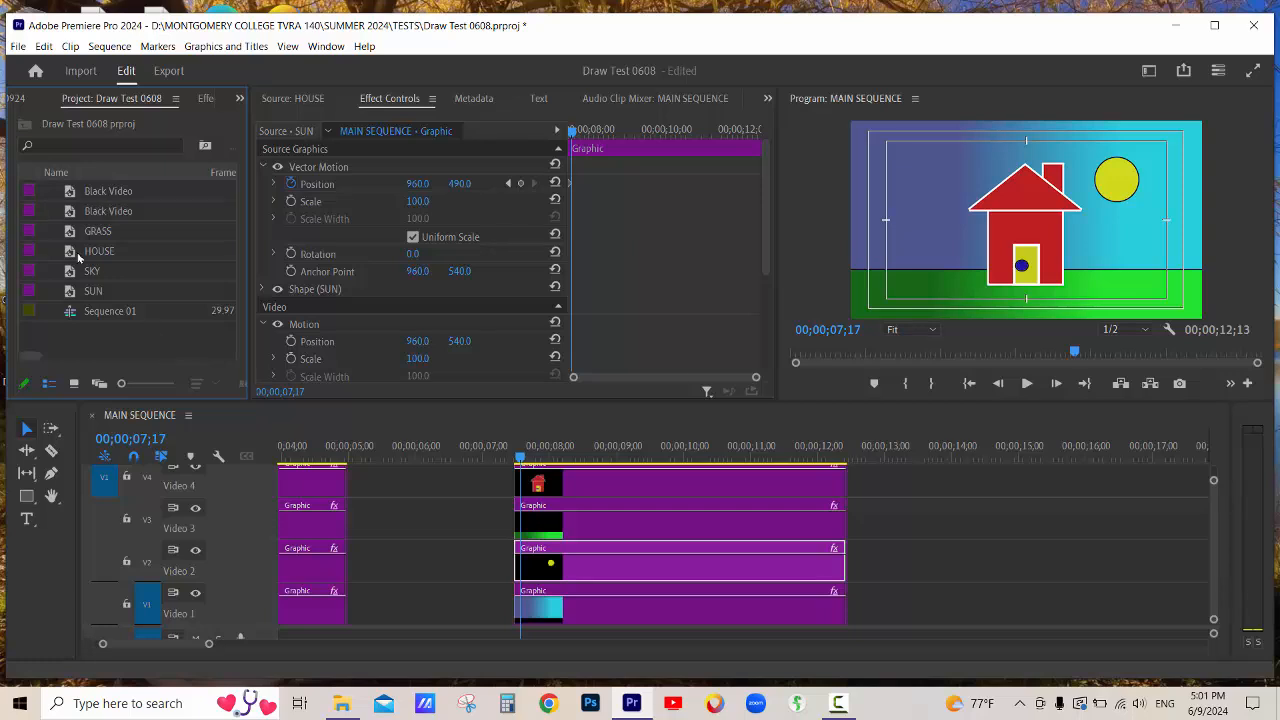
Open the new Black Video in the source monitor, shorten its marked duration to 00;00;02;07 and place the sequence playhead at 00;00;09;02.
double_click(72, 215)
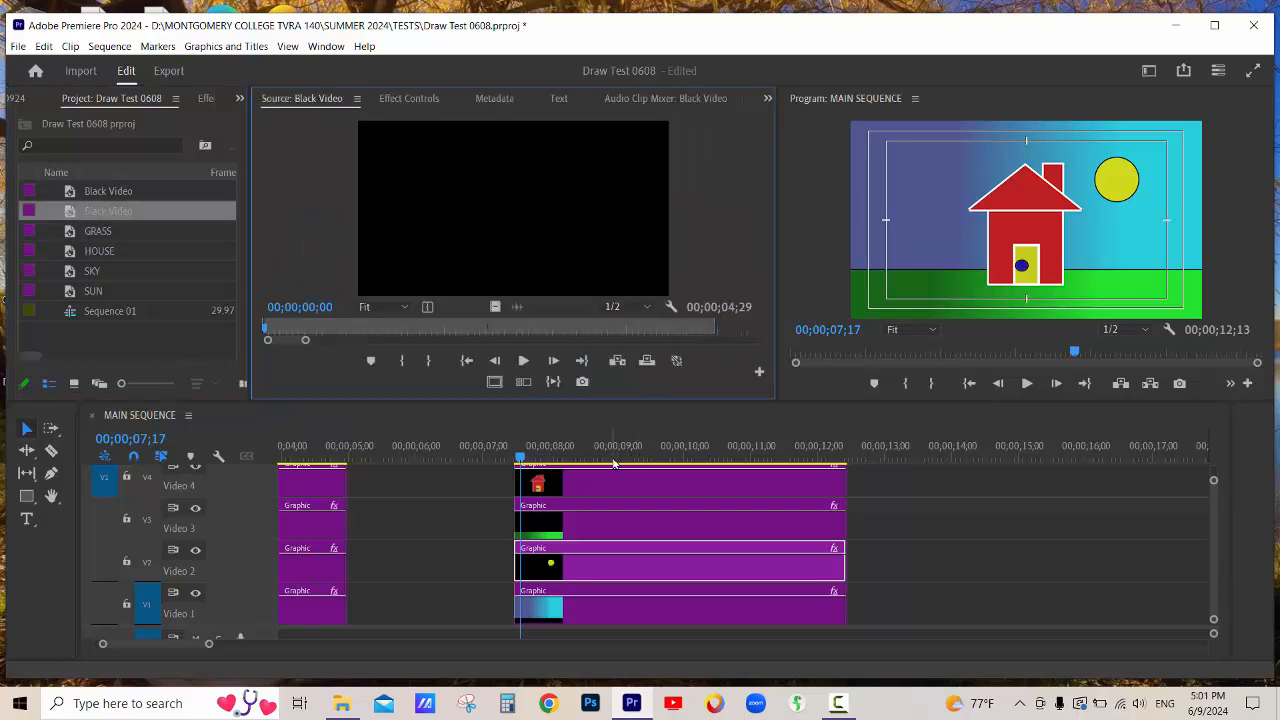
left_click(620, 455)
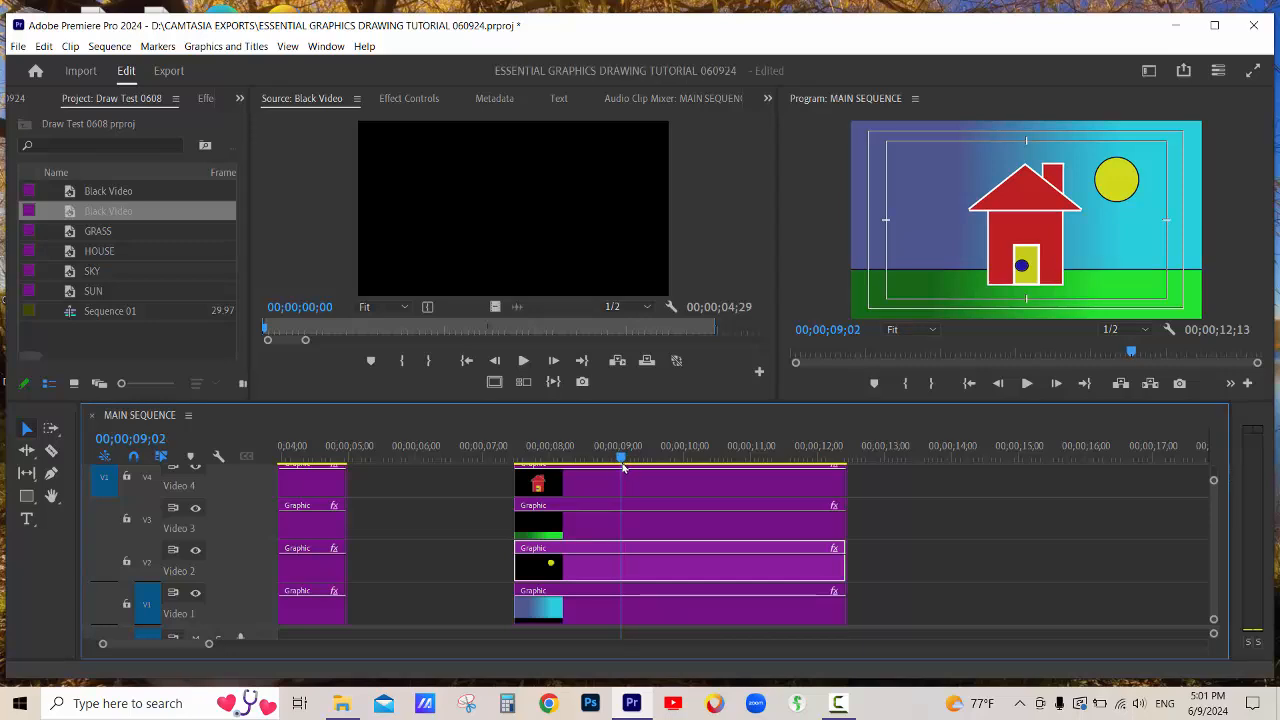
left_click_drag(715, 329, 494, 330)
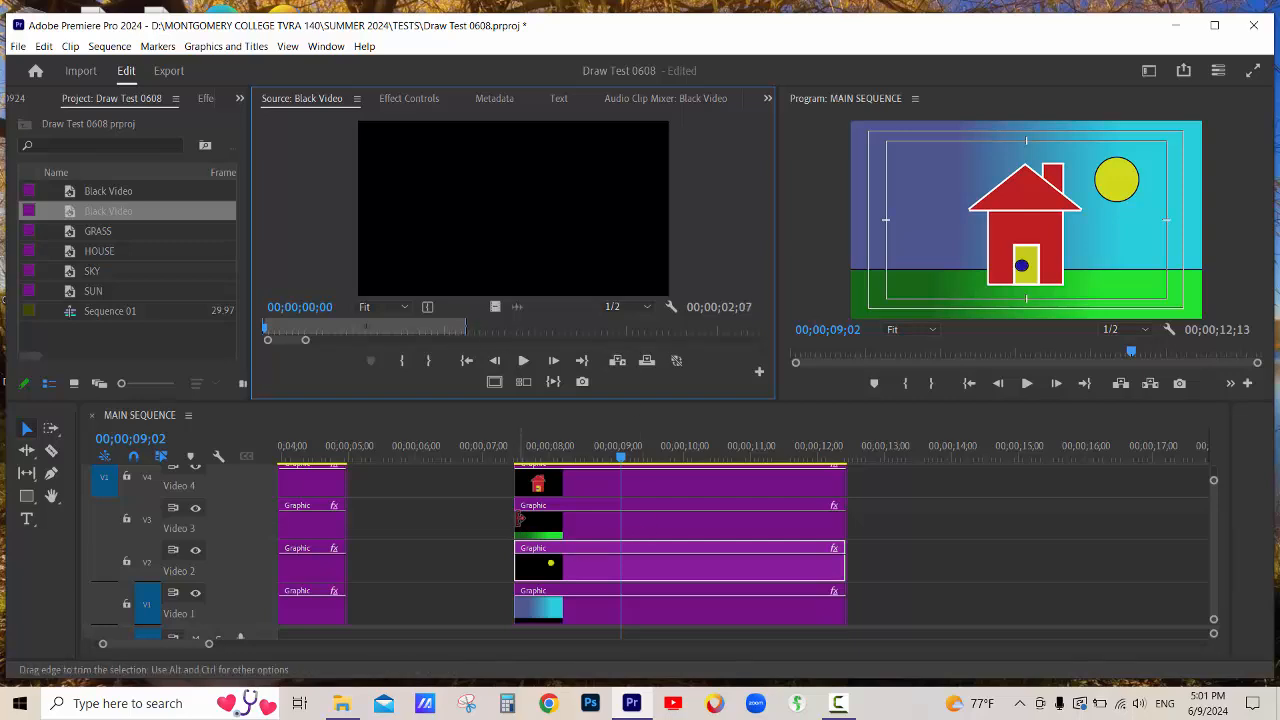
Trim the starts of the copied grass and sky clips past 00;00;10;00 and place Black Video before them on Video 3 and Video 1.
left_click_drag(518, 519, 696, 524)
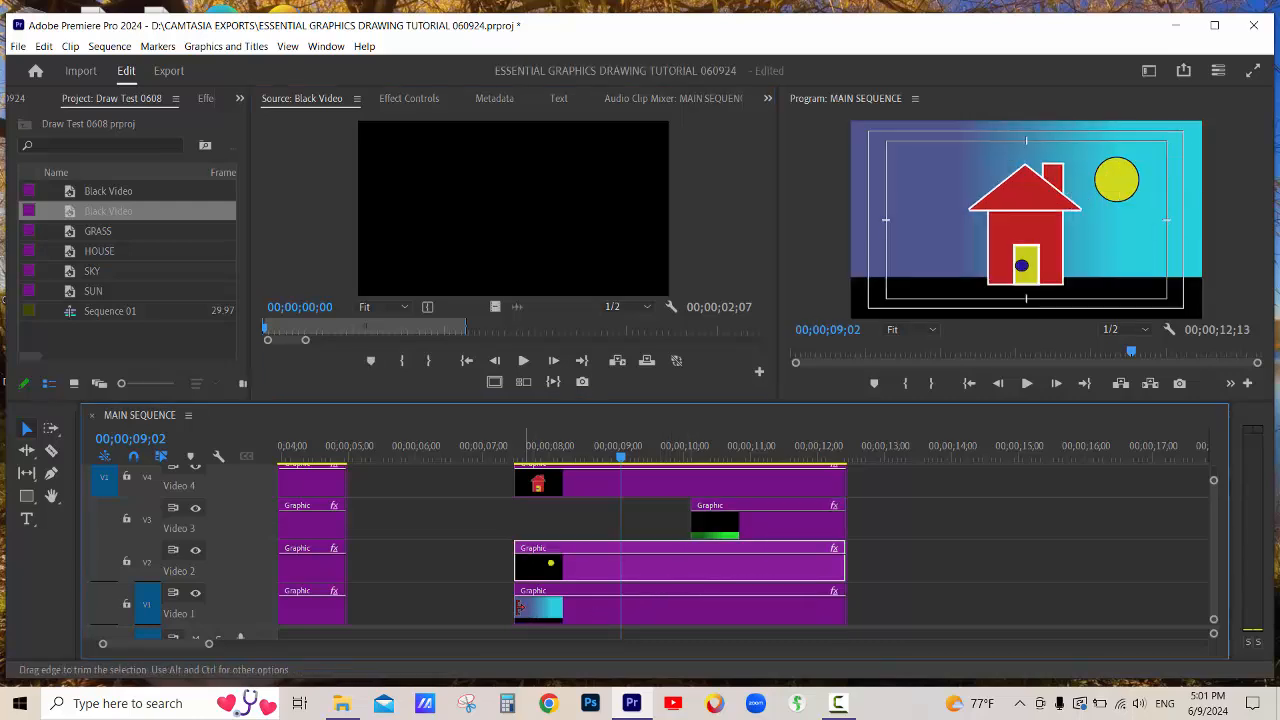
left_click_drag(519, 606, 691, 606)
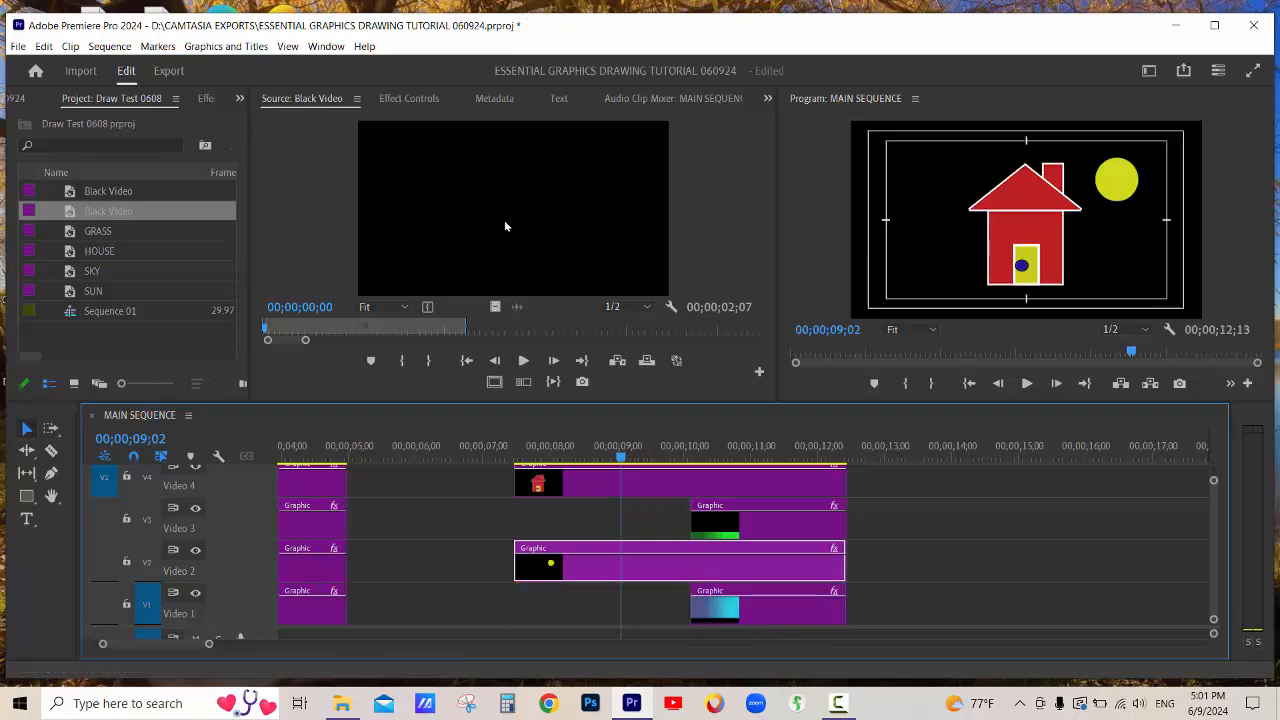
left_click_drag(504, 226, 526, 530)
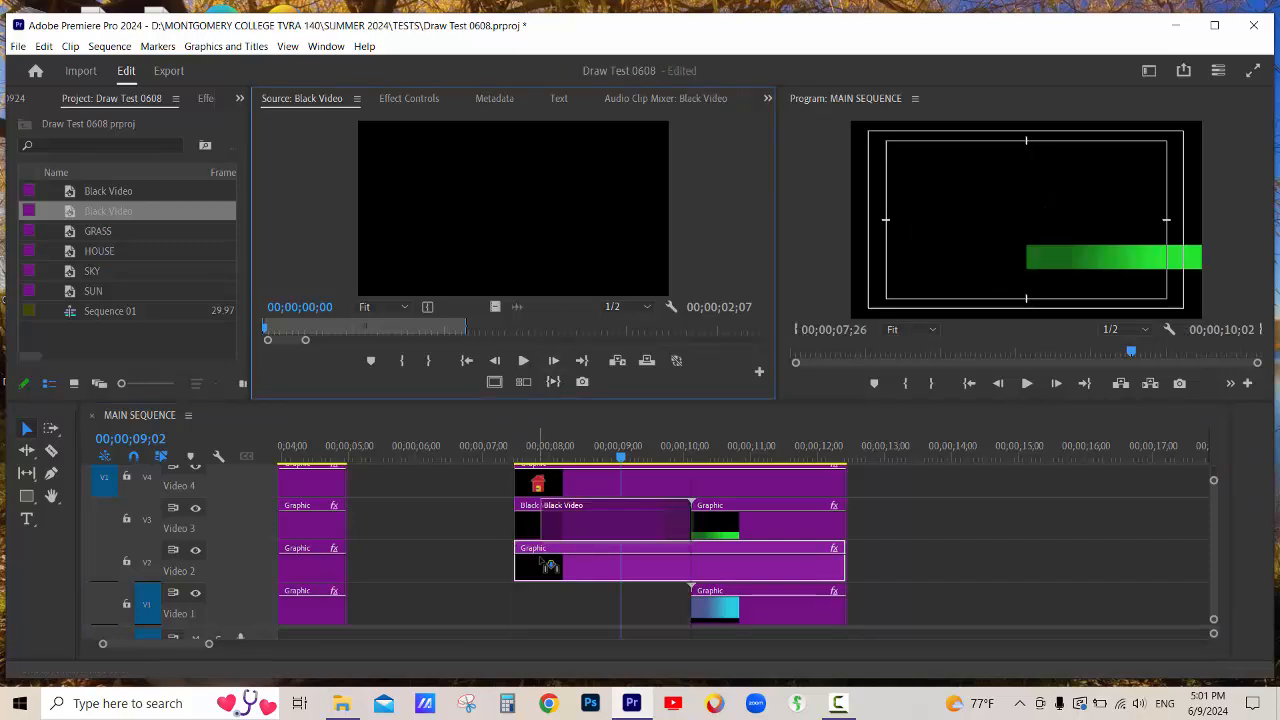
left_click_drag(543, 523, 533, 613)
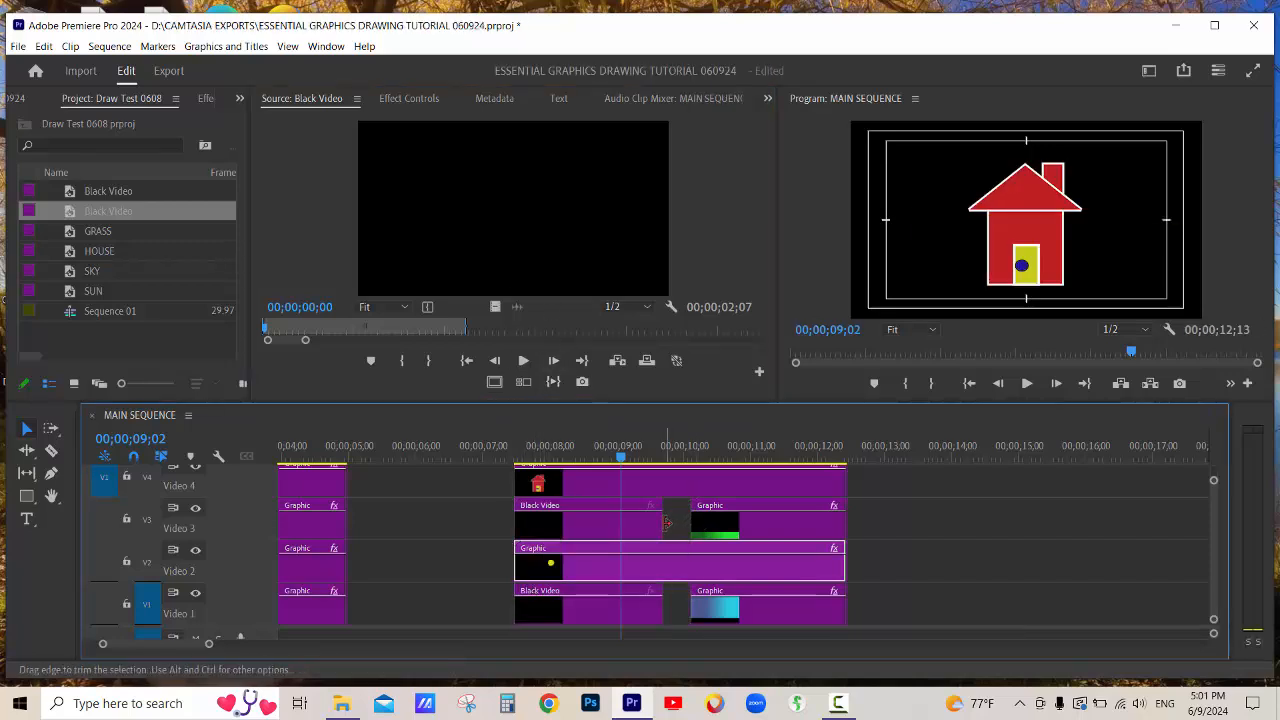
Trim the Black Video ends and the grass and sky starts so they meet near 00;00;09;02 on Video 3 and Video 1.
left_click_drag(663, 523, 620, 524)
left_click_drag(658, 612, 628, 612)
left_click_drag(688, 523, 620, 523)
left_click_drag(692, 610, 630, 613)
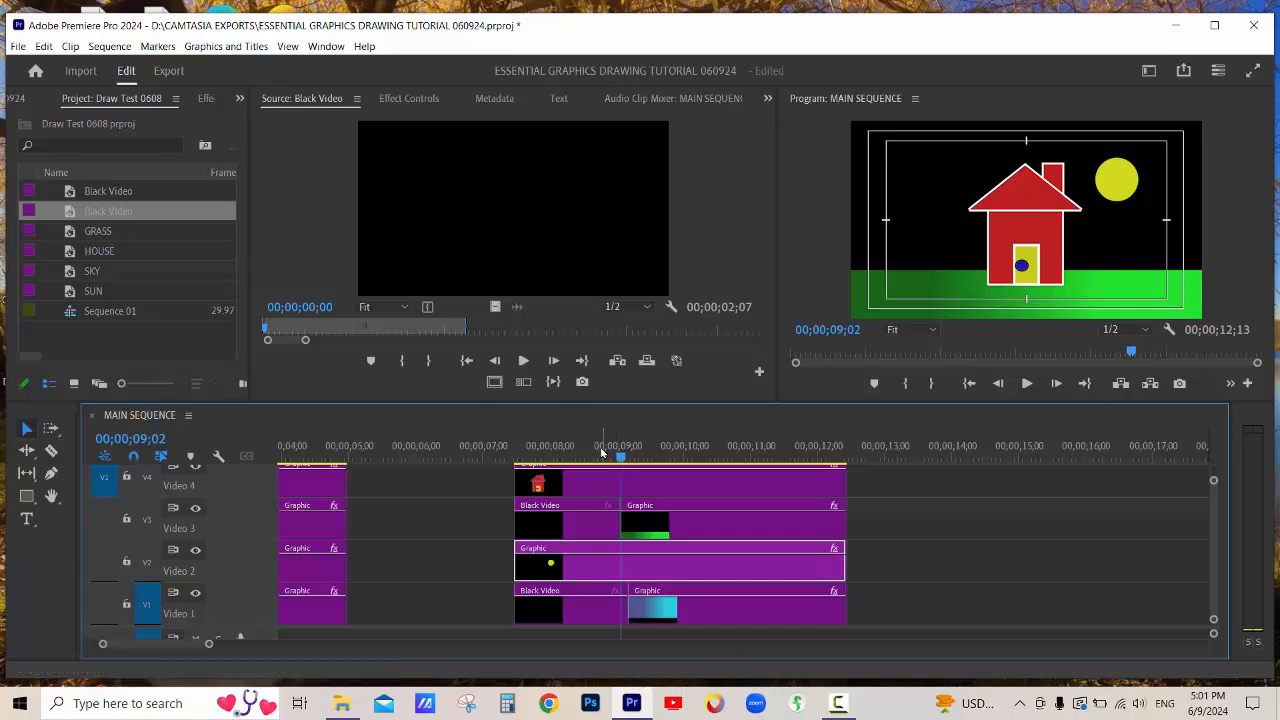
Apply a Cross Dissolve at the cut between the Black Video and the grass clip on Video 3.
left_click_drag(560, 456, 594, 457)
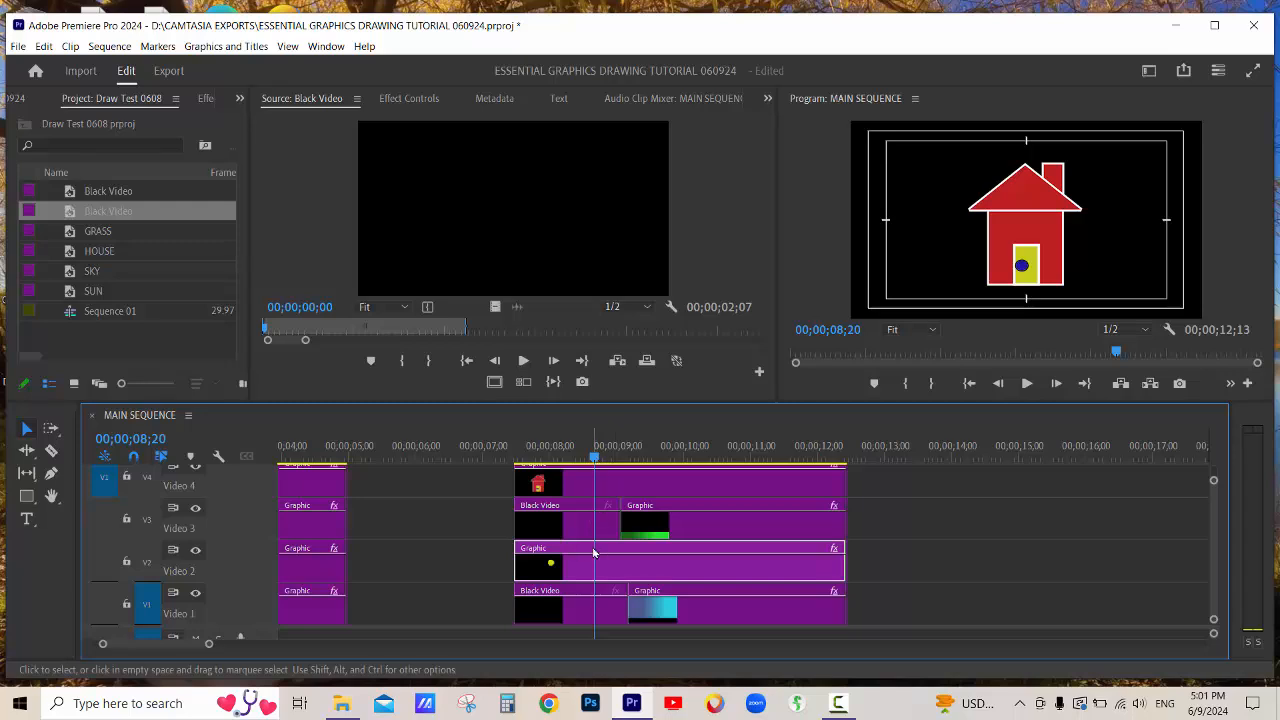
left_click(620, 451)
key("equal")
key("equal")
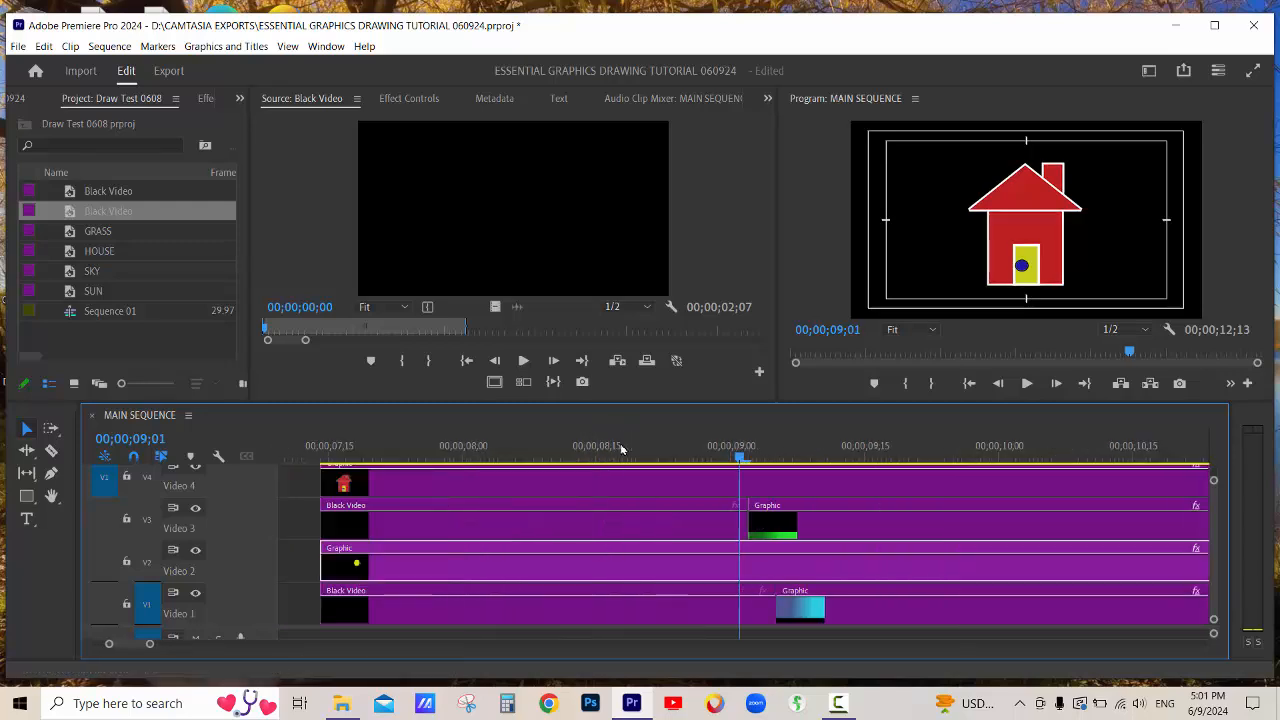
left_click(616, 527)
left_click(806, 522)
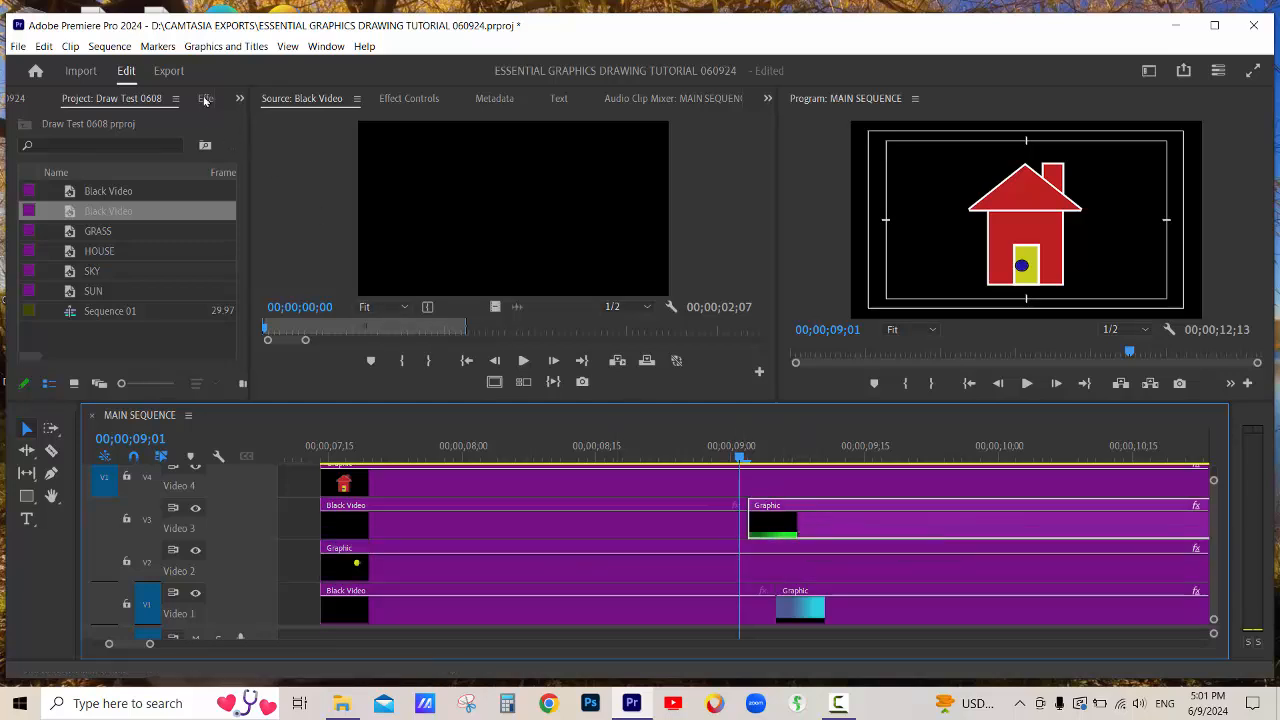
left_click(204, 98)
left_click(17, 226)
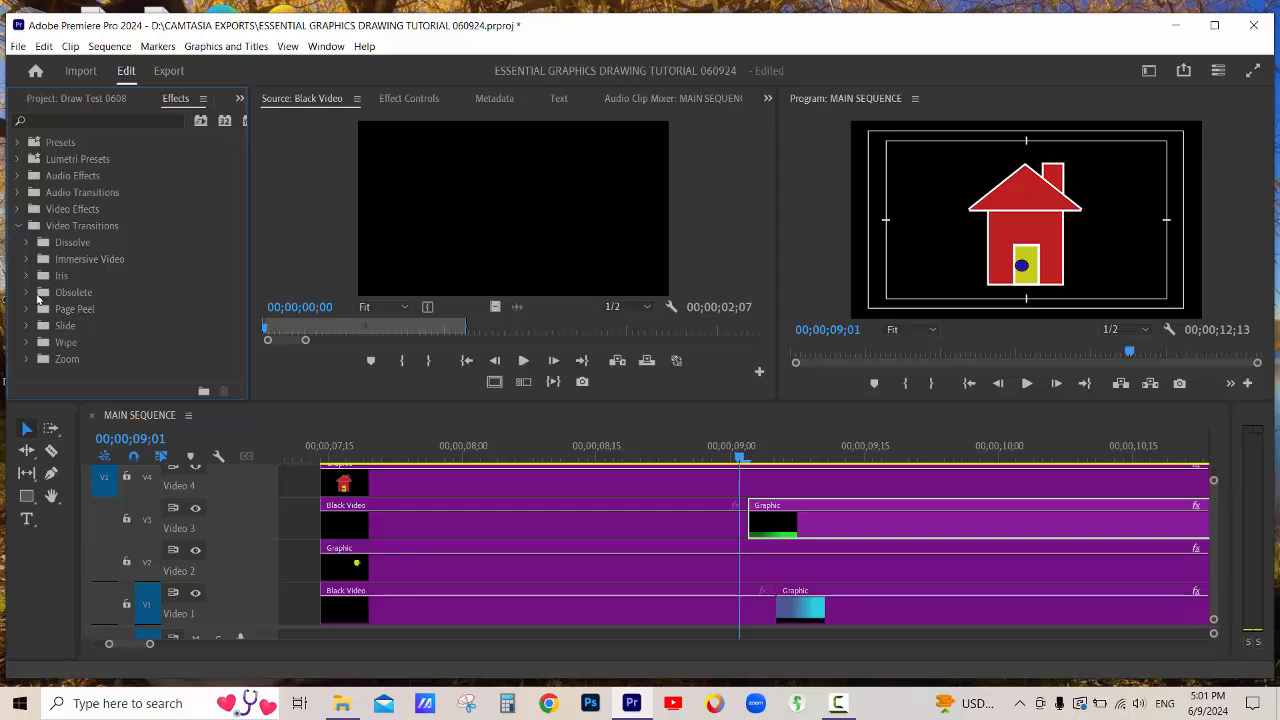
left_click(26, 243)
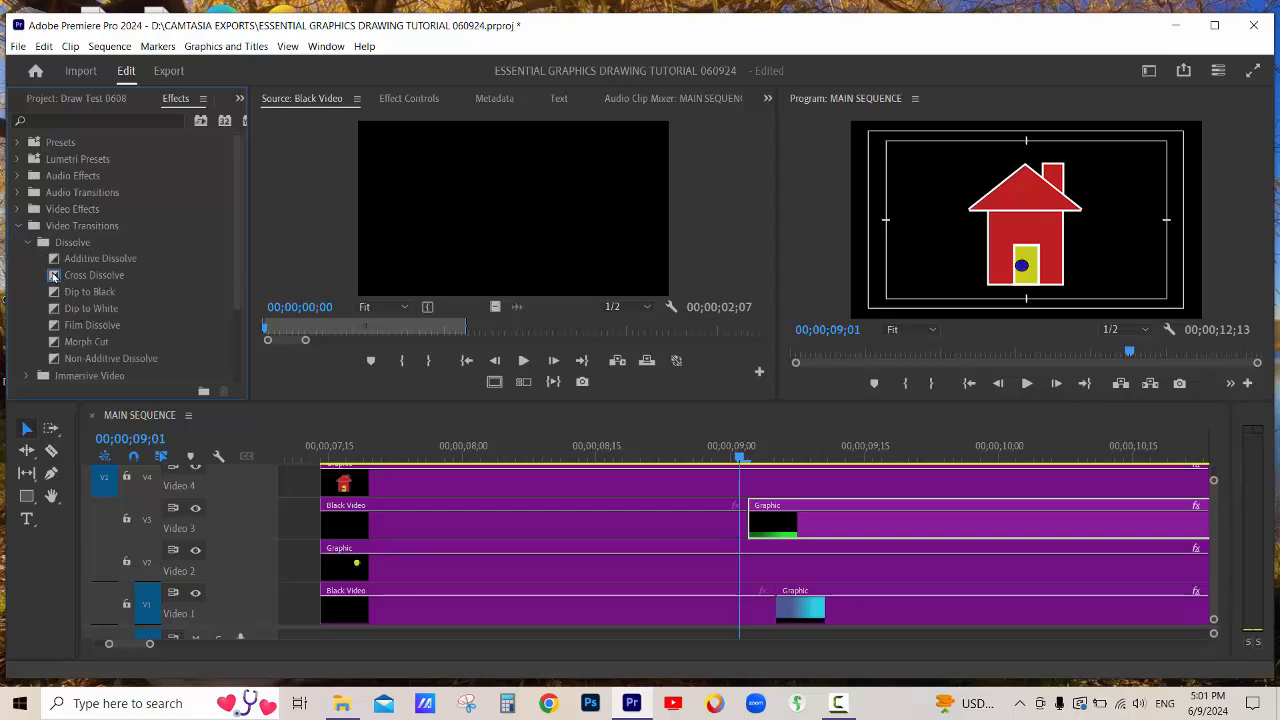
left_click_drag(54, 276, 733, 533)
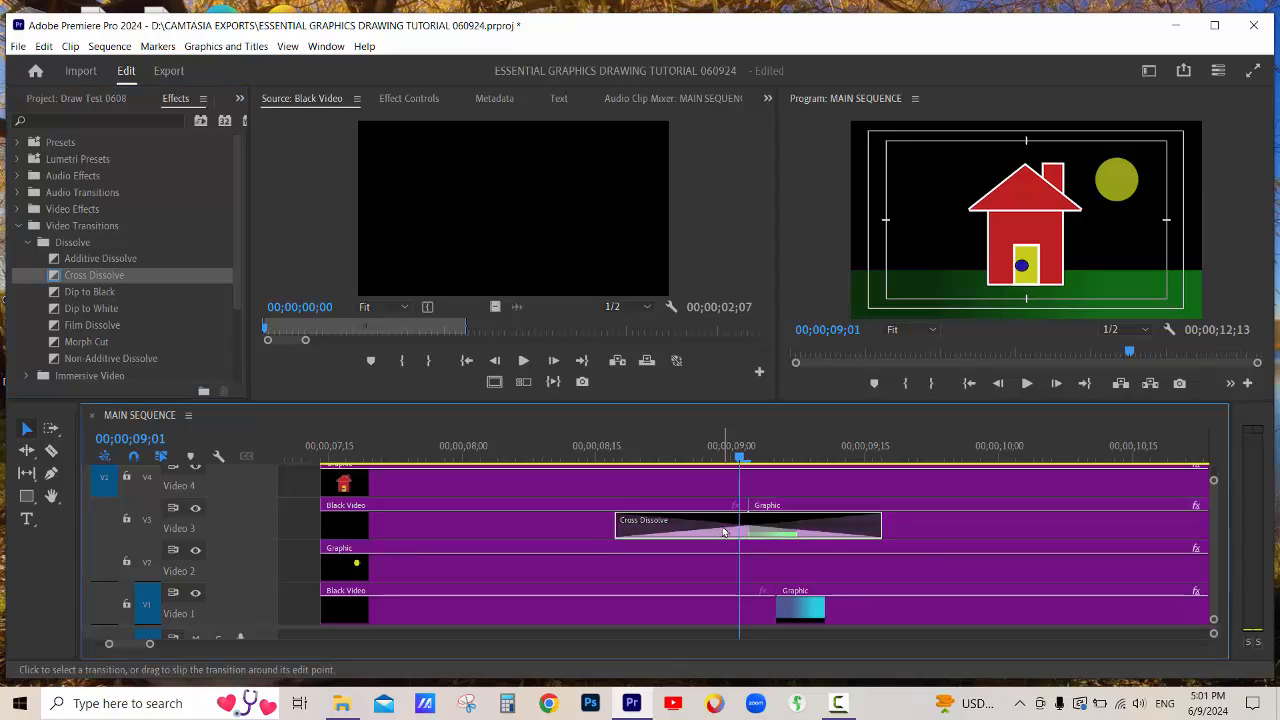
Lengthen the Cross Dissolve on Video 3 to about 2 seconds.
double_click(724, 532)
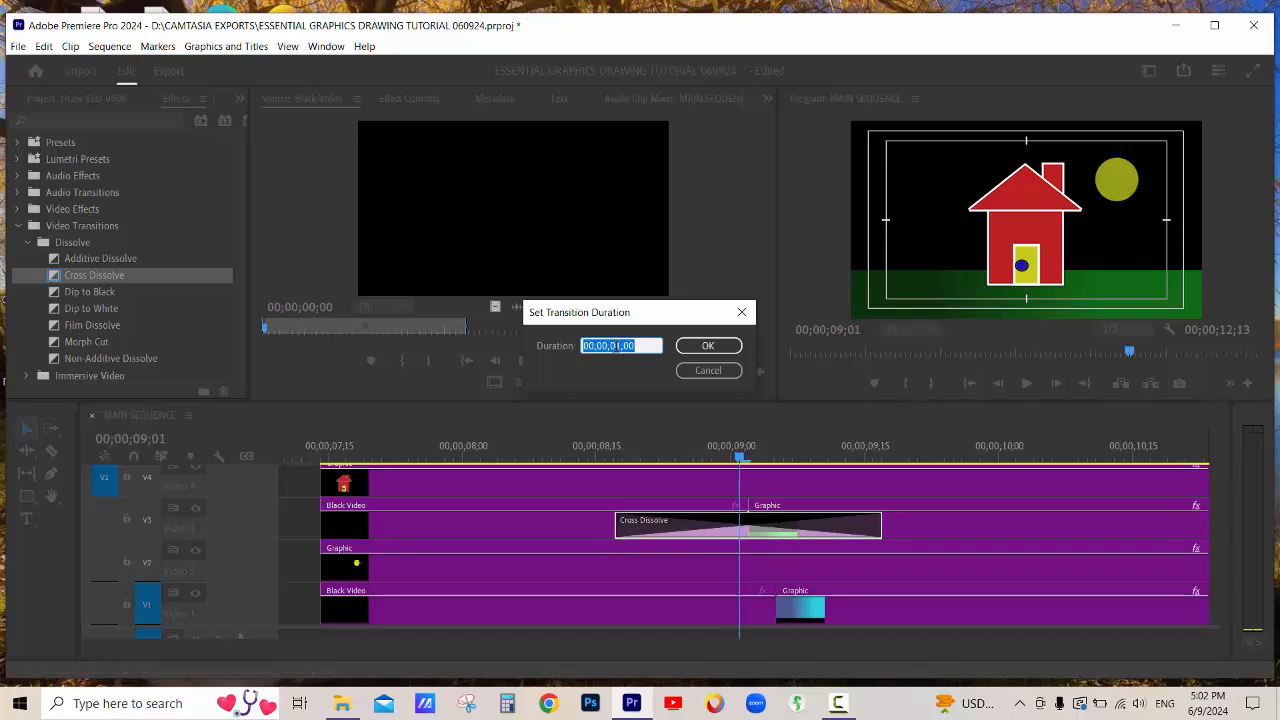
left_click(620, 346)
left_click(715, 348)
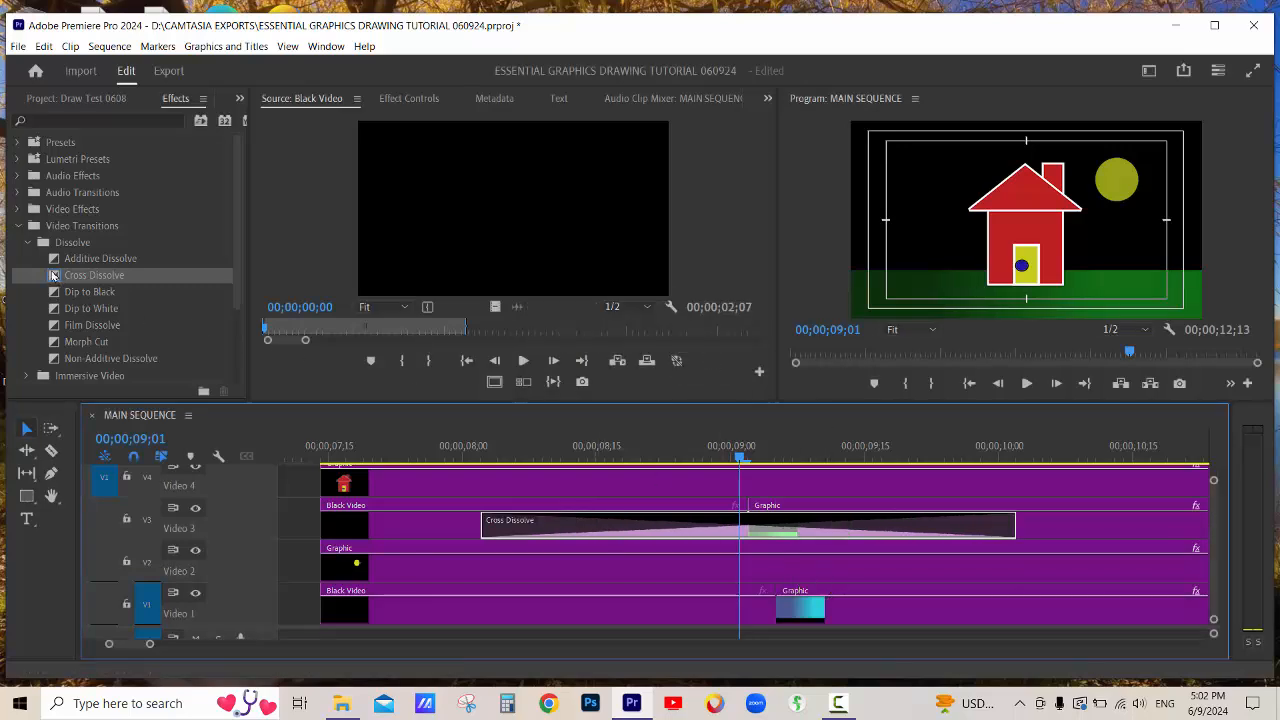
Apply a Cross Dissolve between the Black Video and the sky clip on Video 1 and select the transition.
left_click_drag(53, 275, 790, 618)
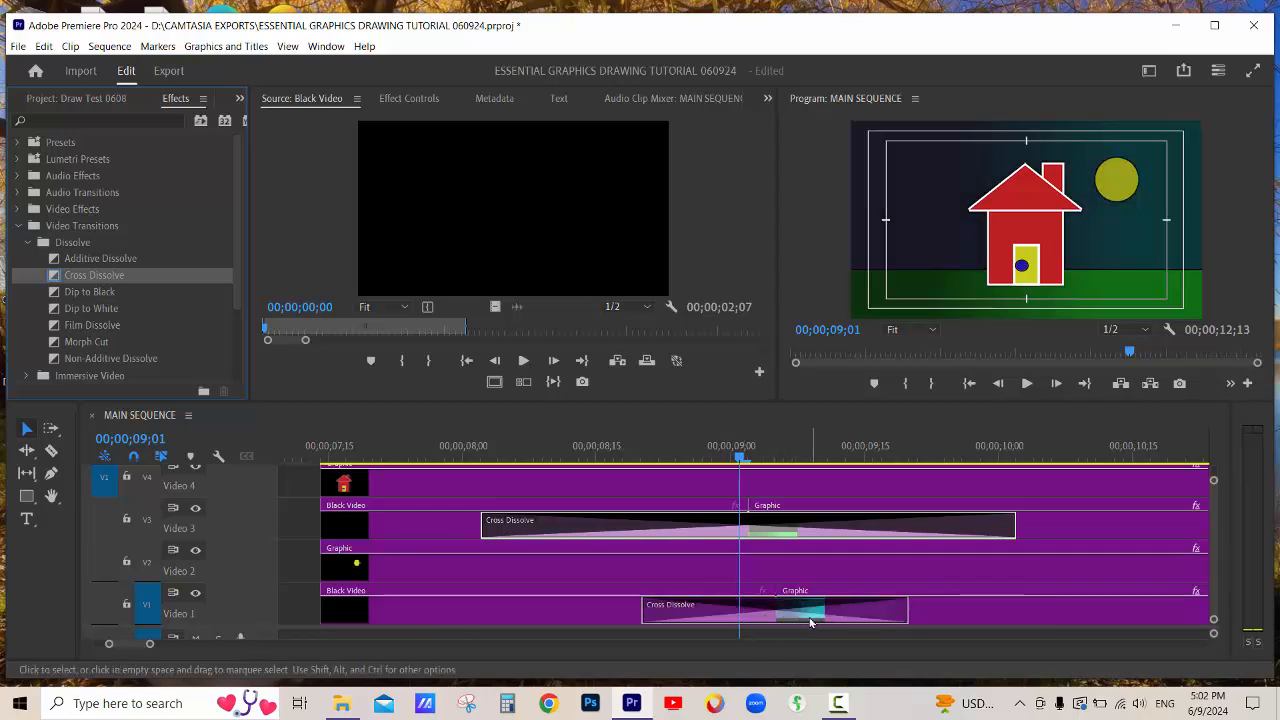
left_click(805, 620)
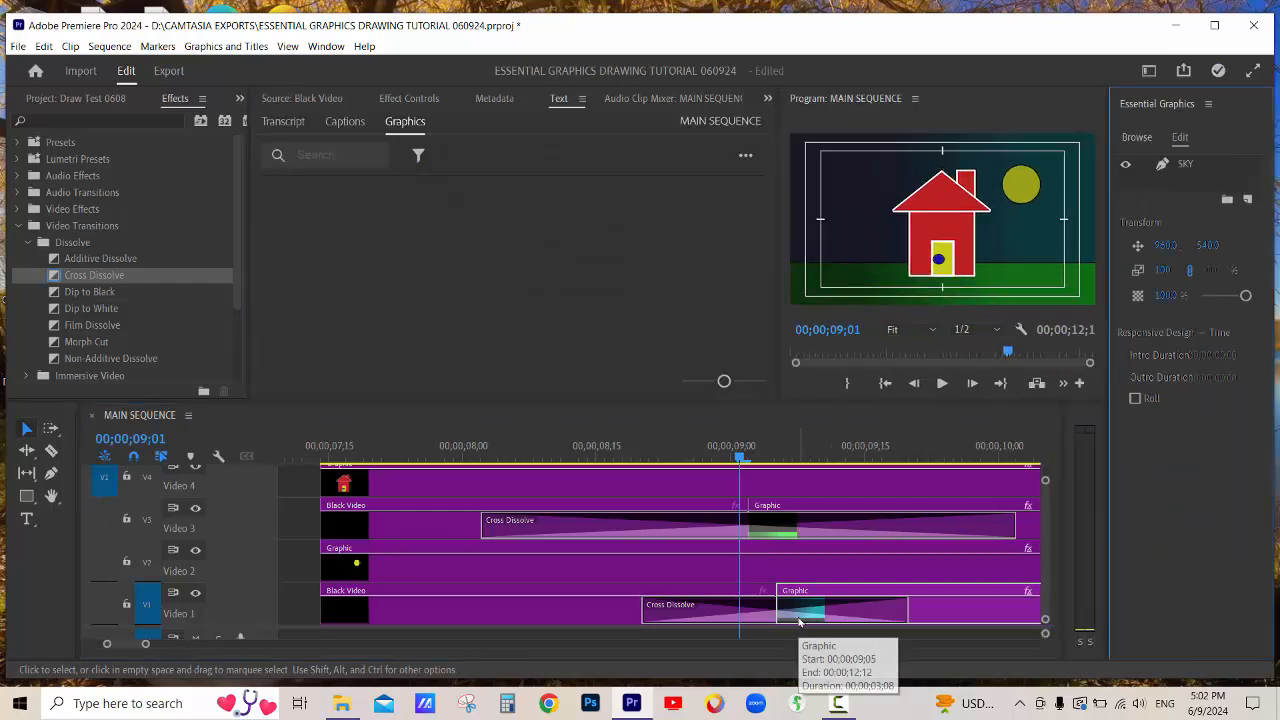
left_click(760, 619)
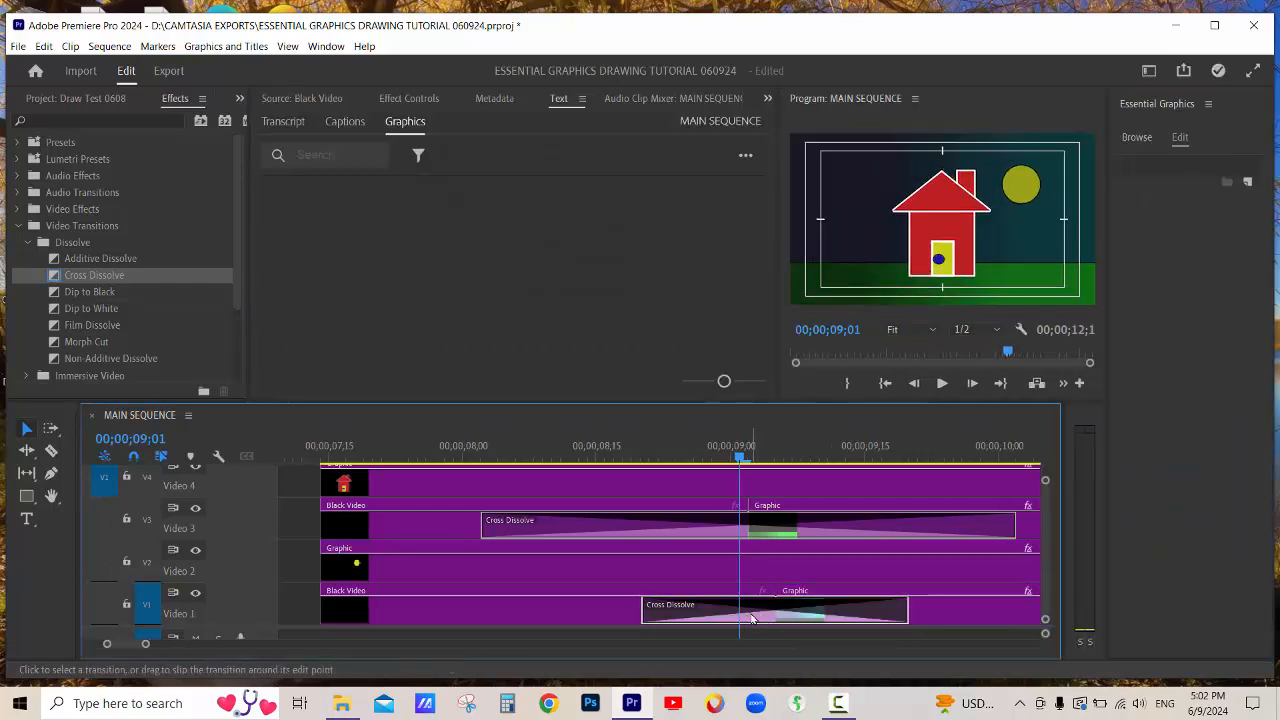
double_click(752, 619)
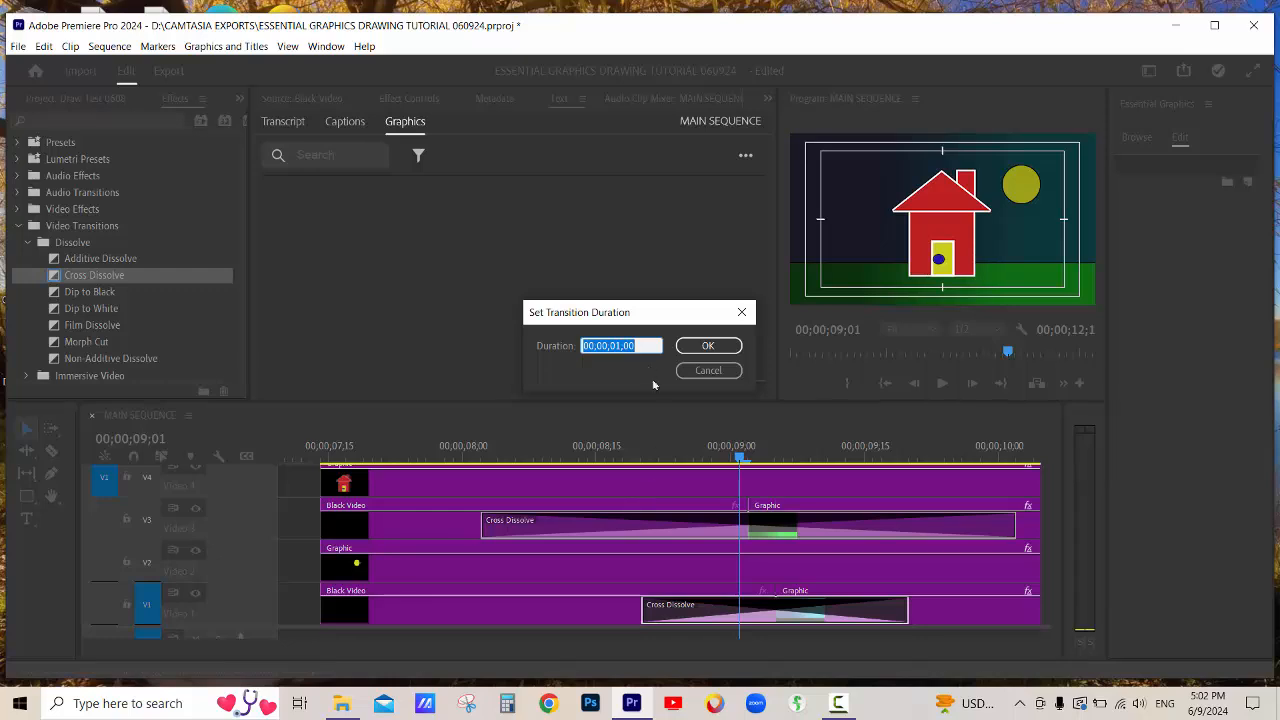
left_click(706, 370)
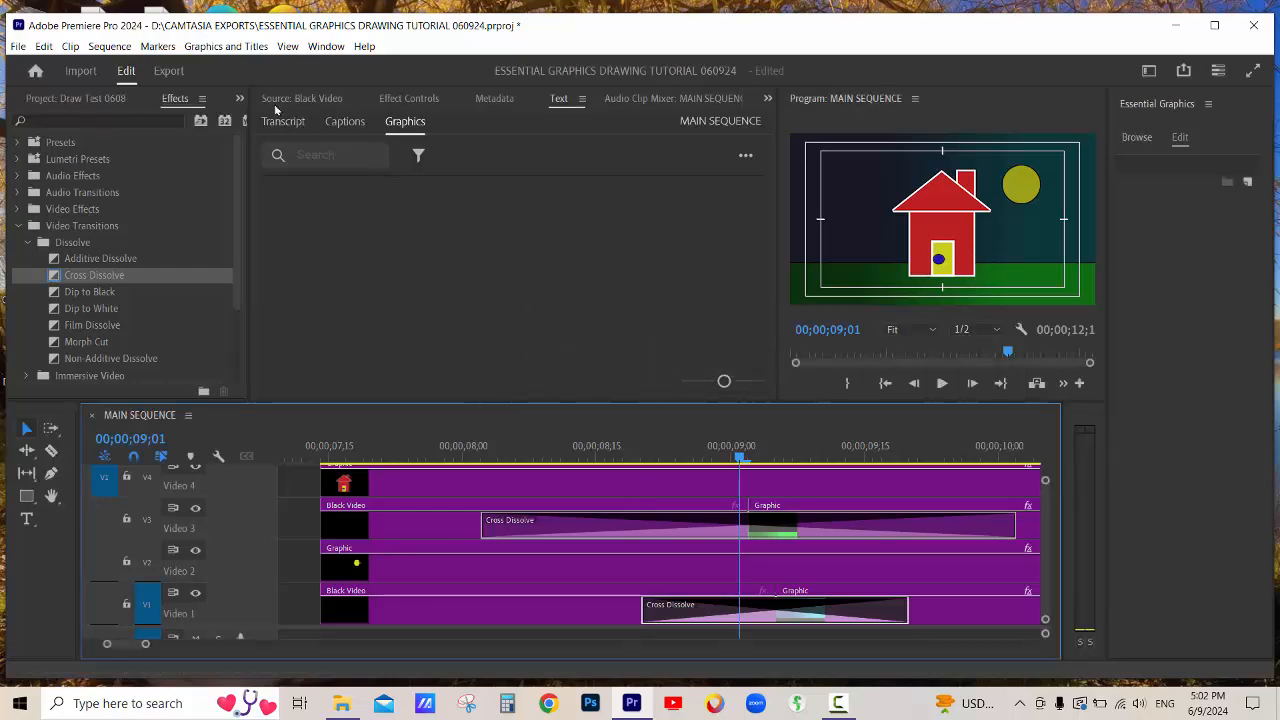
left_click(406, 100)
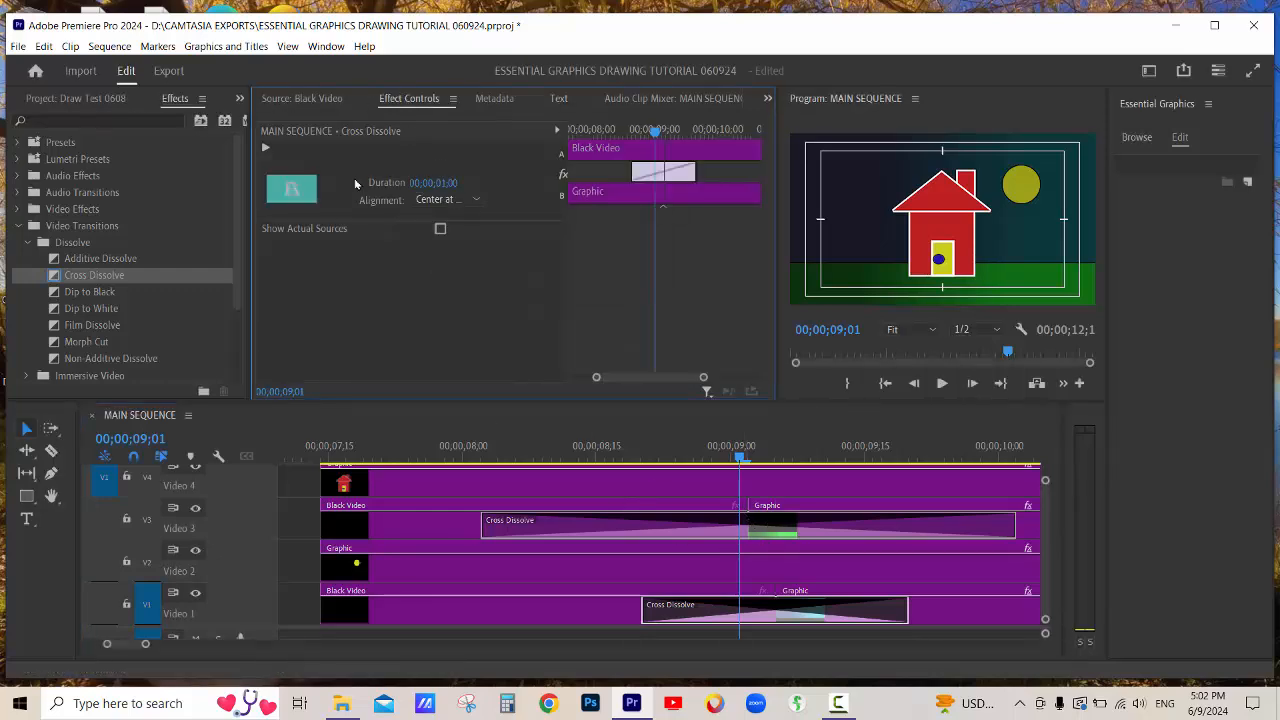
left_click(295, 100)
left_click(697, 619)
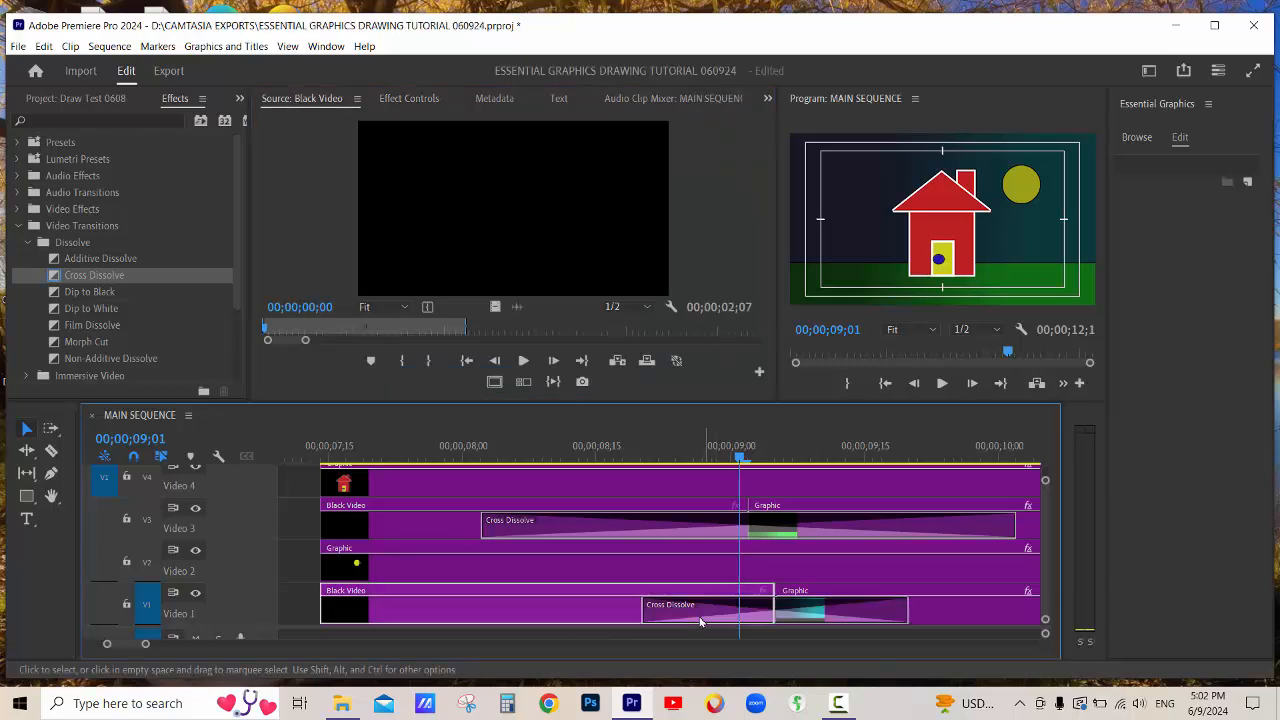
double_click(697, 619)
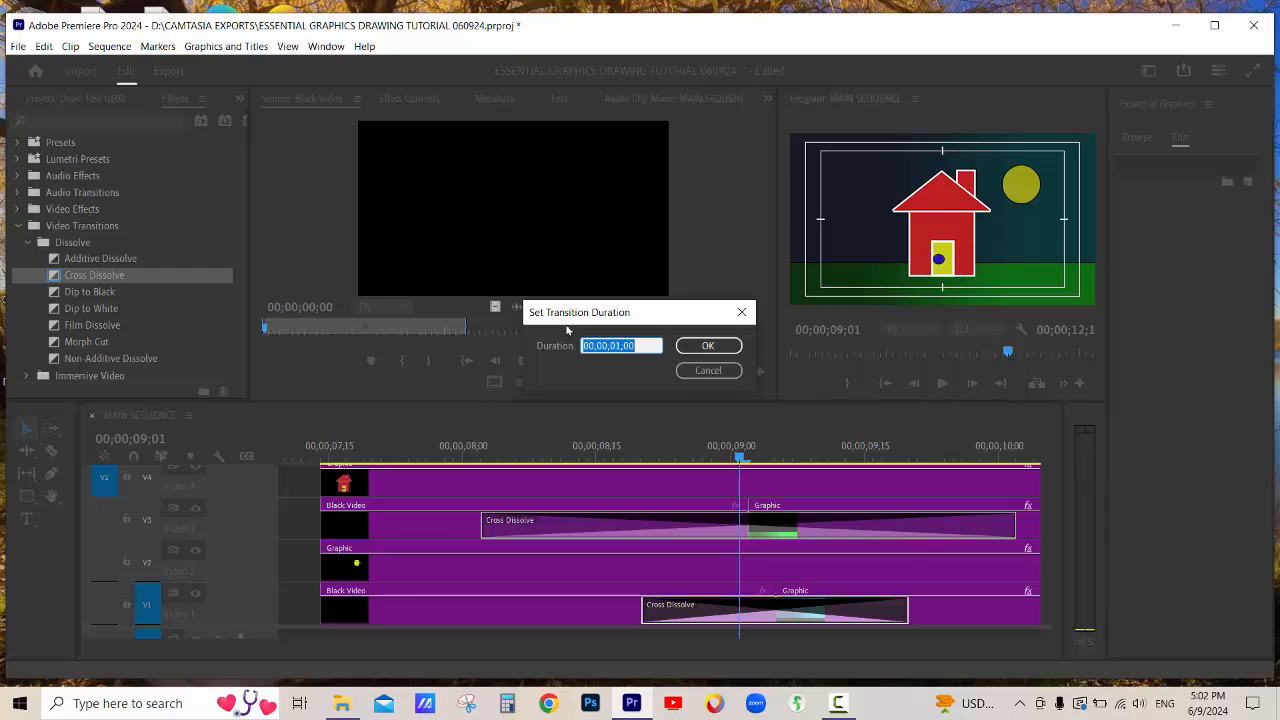
left_click(708, 370)
Set the duration of the Cross Dissolve on Video 1 to 2 seconds (200).
double_click(799, 617)
type("20")
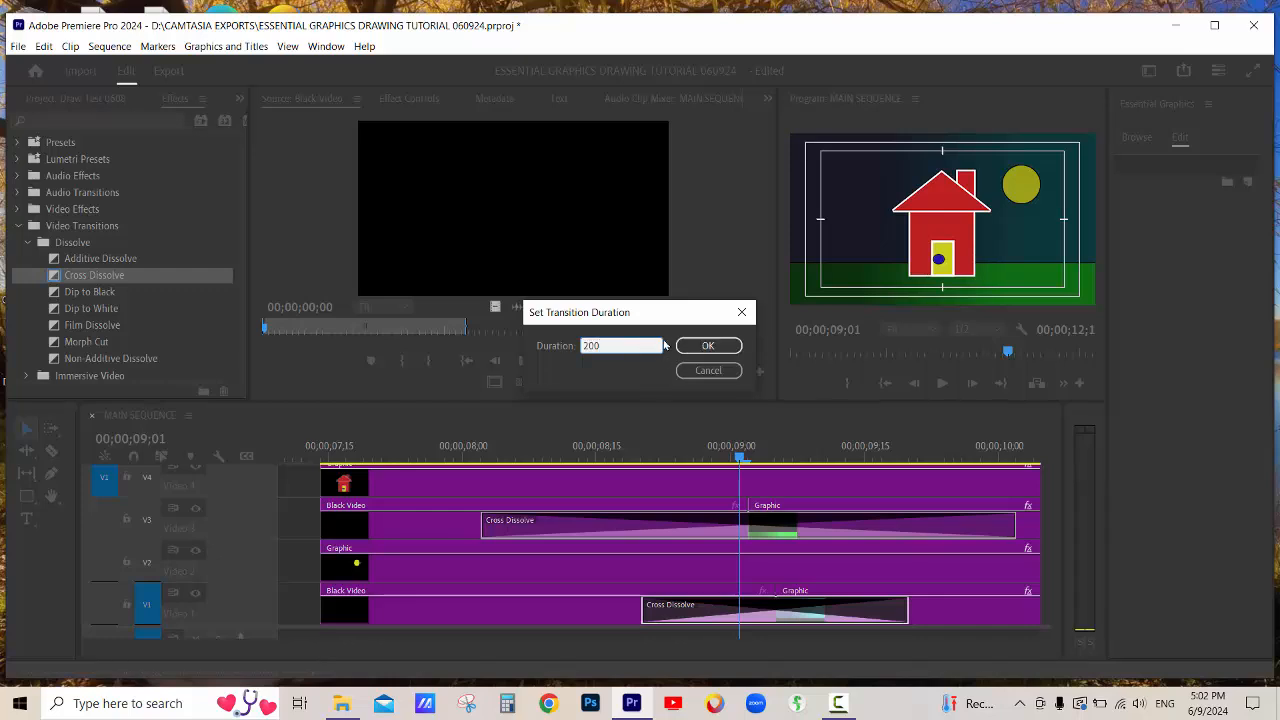
type("0")
left_click(707, 345)
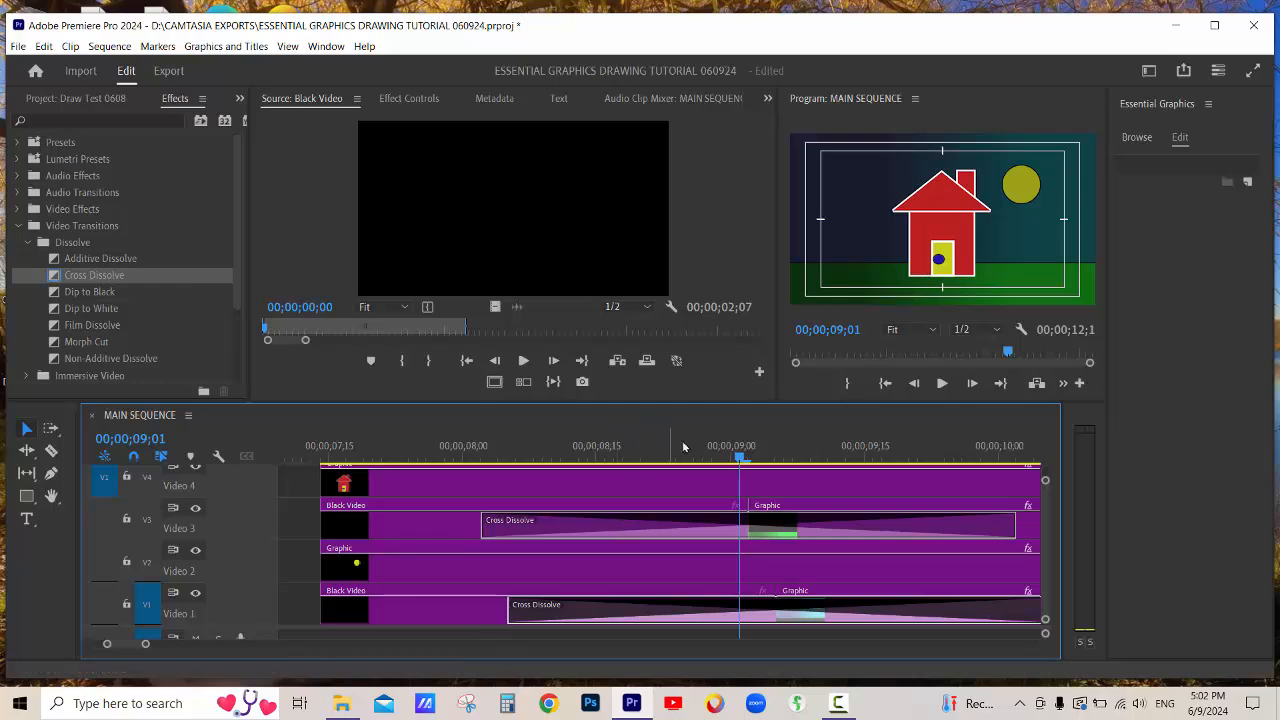
Scrub to 00;00;08;03 and examine the Black Video clips, cuts and dissolves on Video 1 and Video 3.
left_click(683, 446)
key("minus")
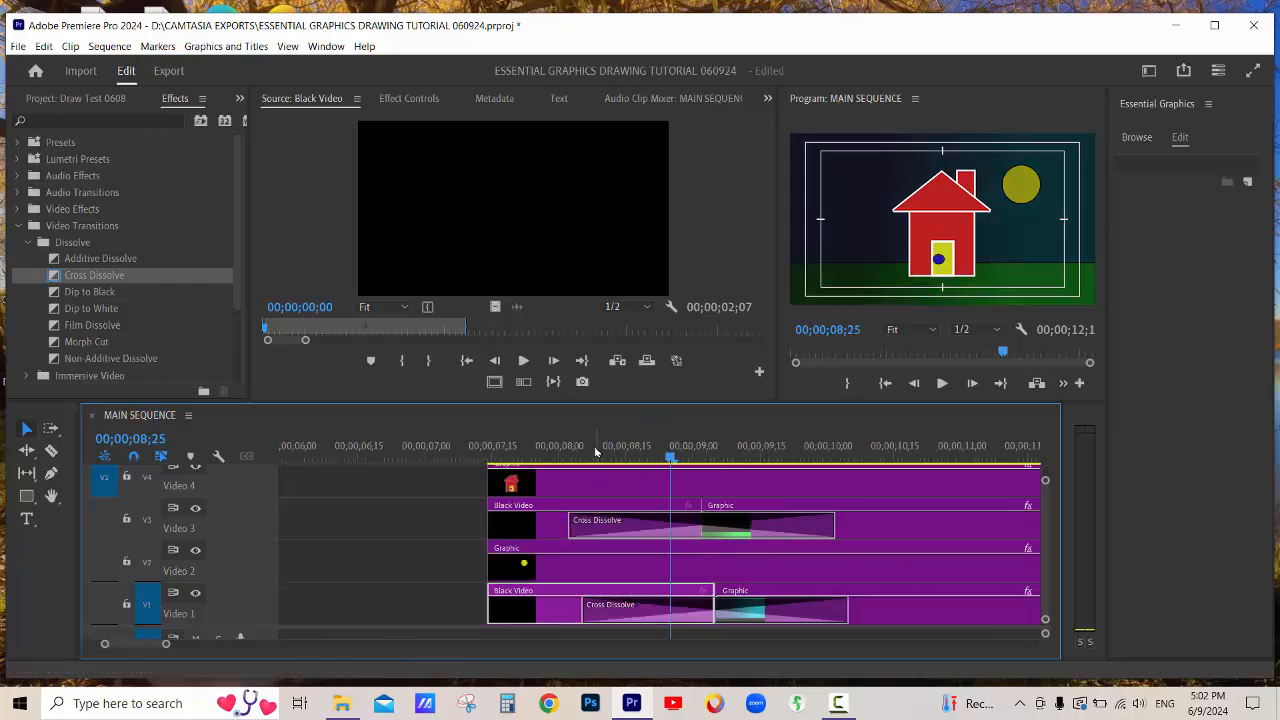
left_click_drag(548, 449, 571, 449)
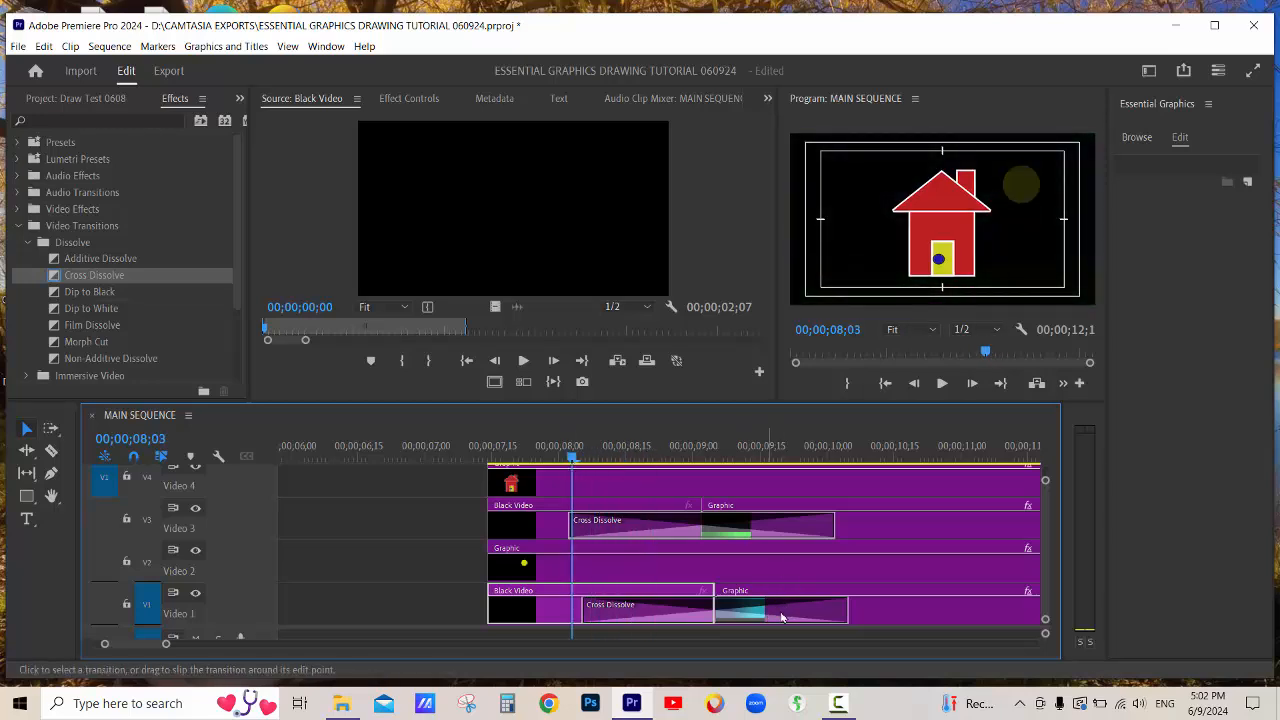
left_click(712, 612)
left_click(704, 618)
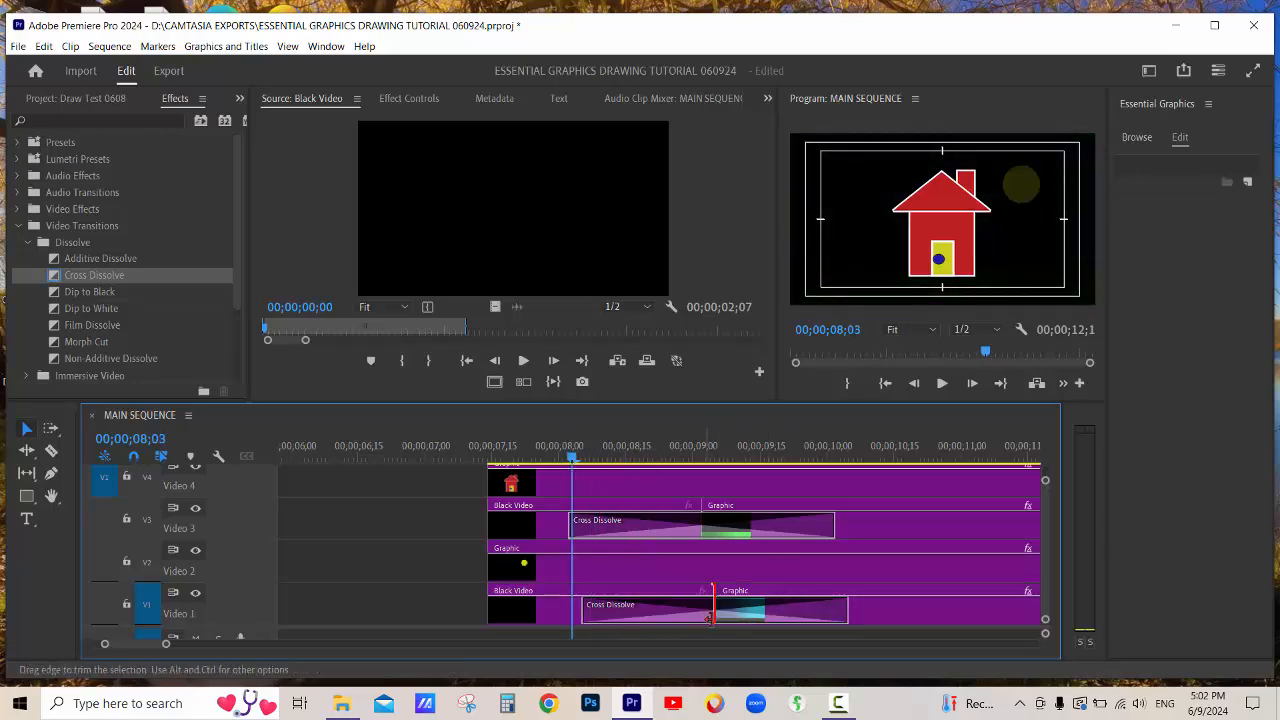
left_click(737, 619)
left_click(692, 621)
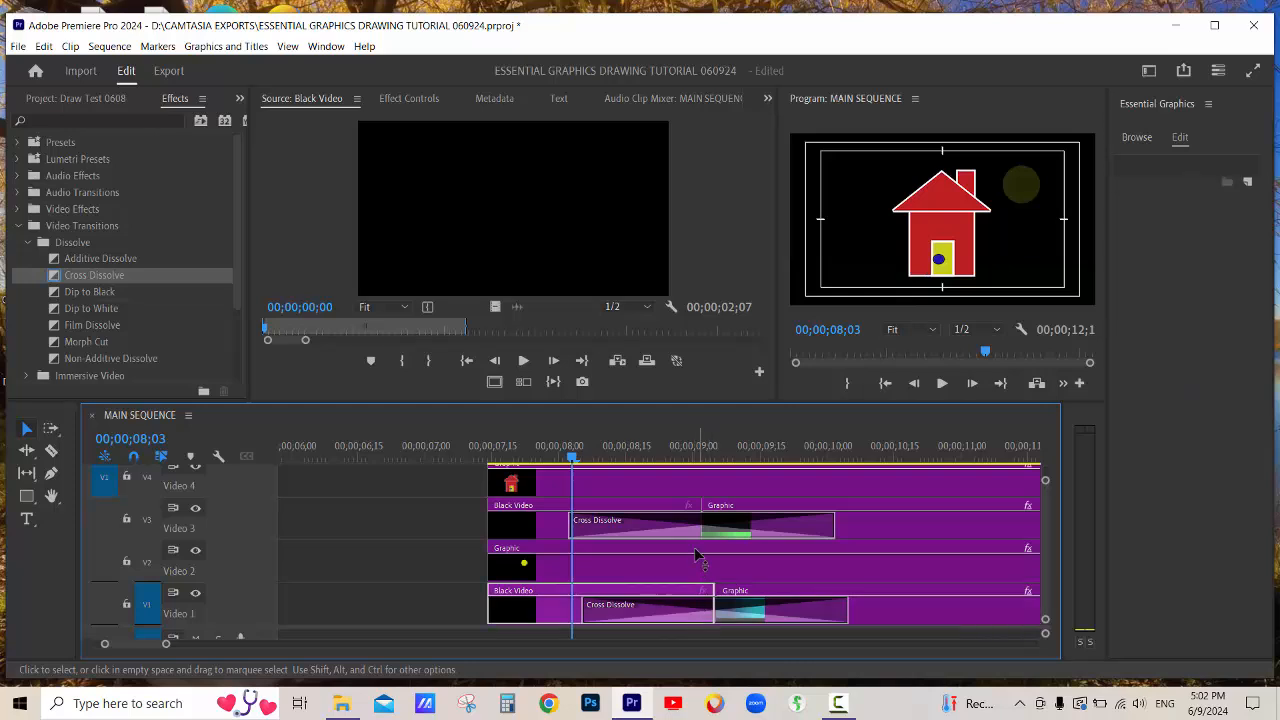
left_click(686, 537)
left_click(718, 537)
double_click(684, 537)
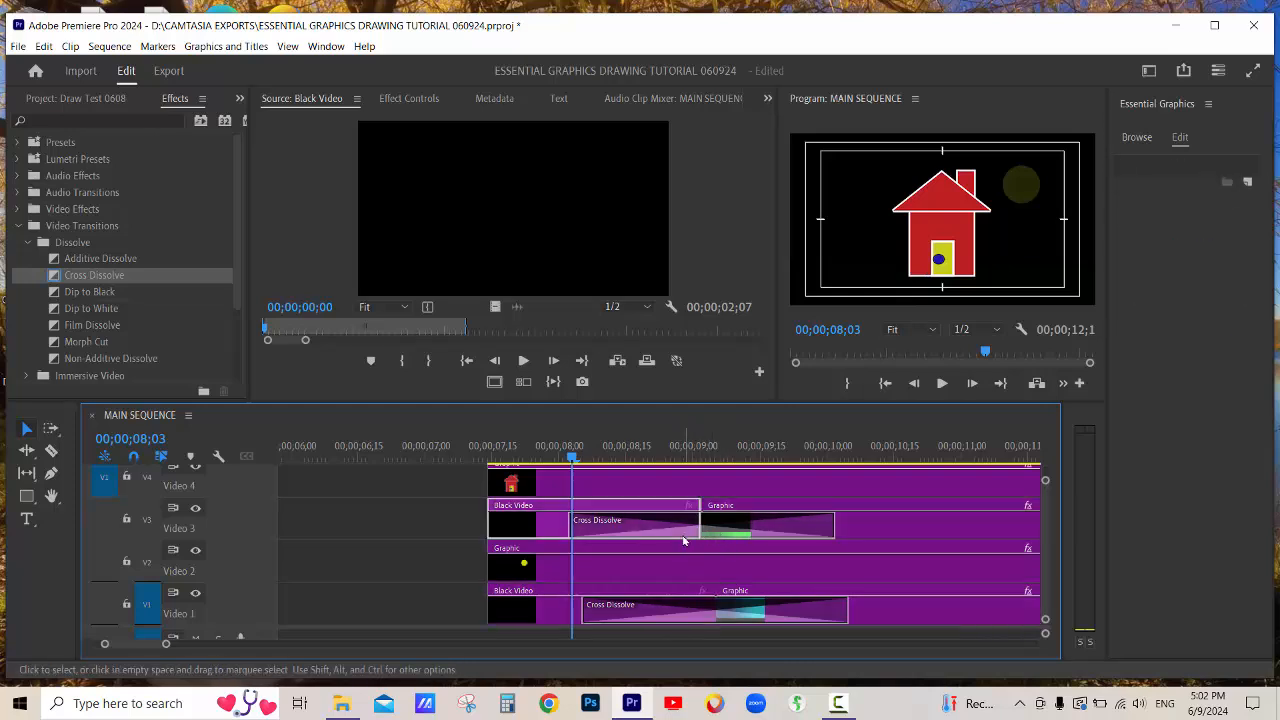
left_click(666, 622)
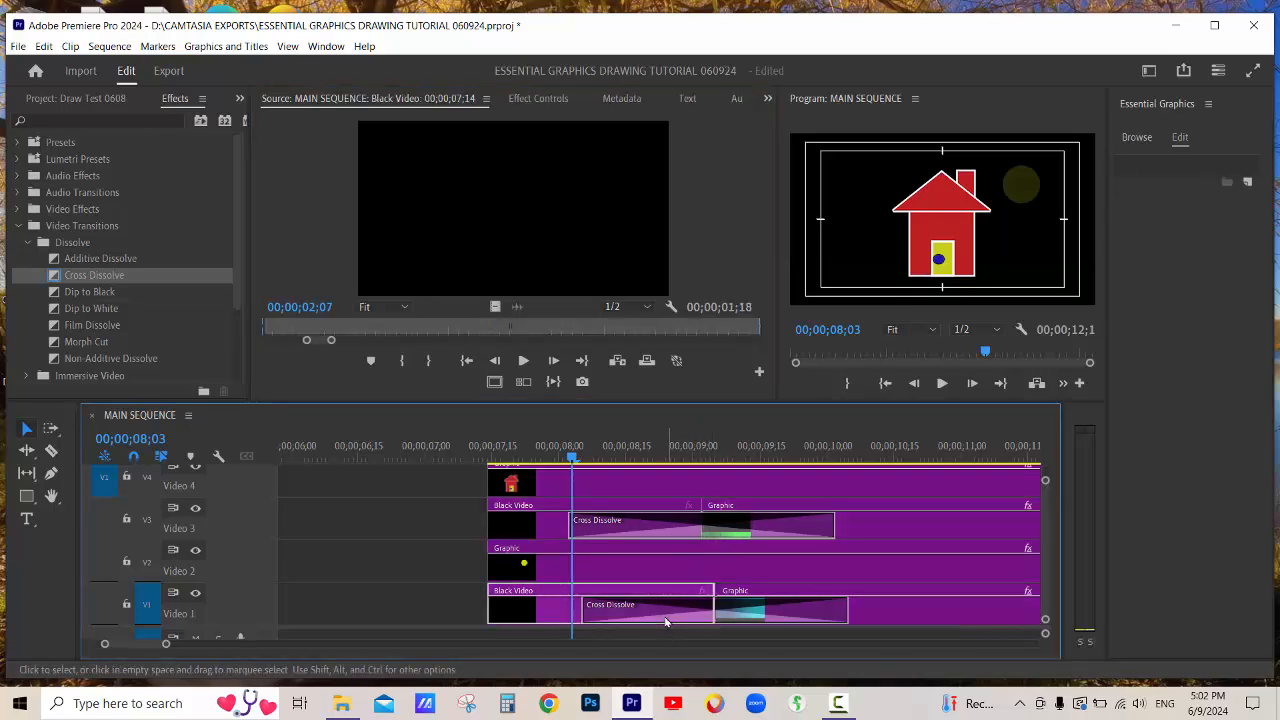
Trim both ends of the Cross Dissolve on Video 1 so its start lines up with the dissolve on Video 3, and scrub through it.
left_click_drag(587, 617, 577, 617)
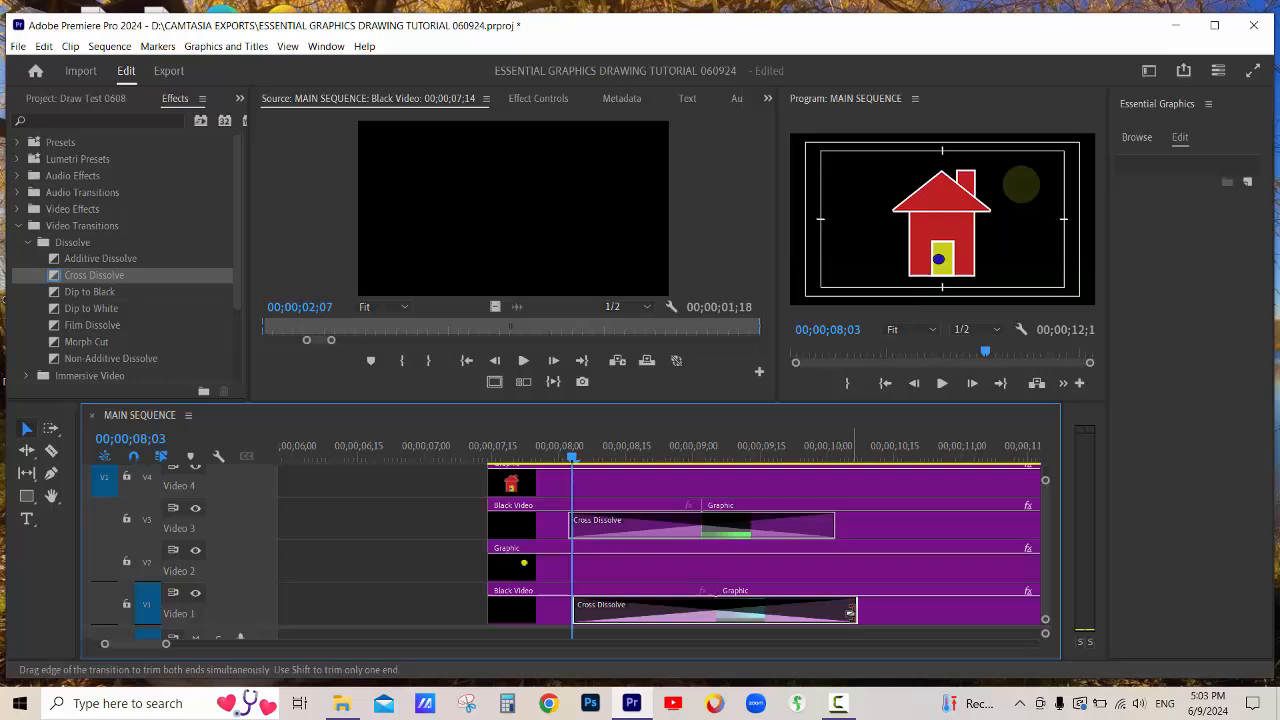
left_click_drag(852, 614, 786, 620)
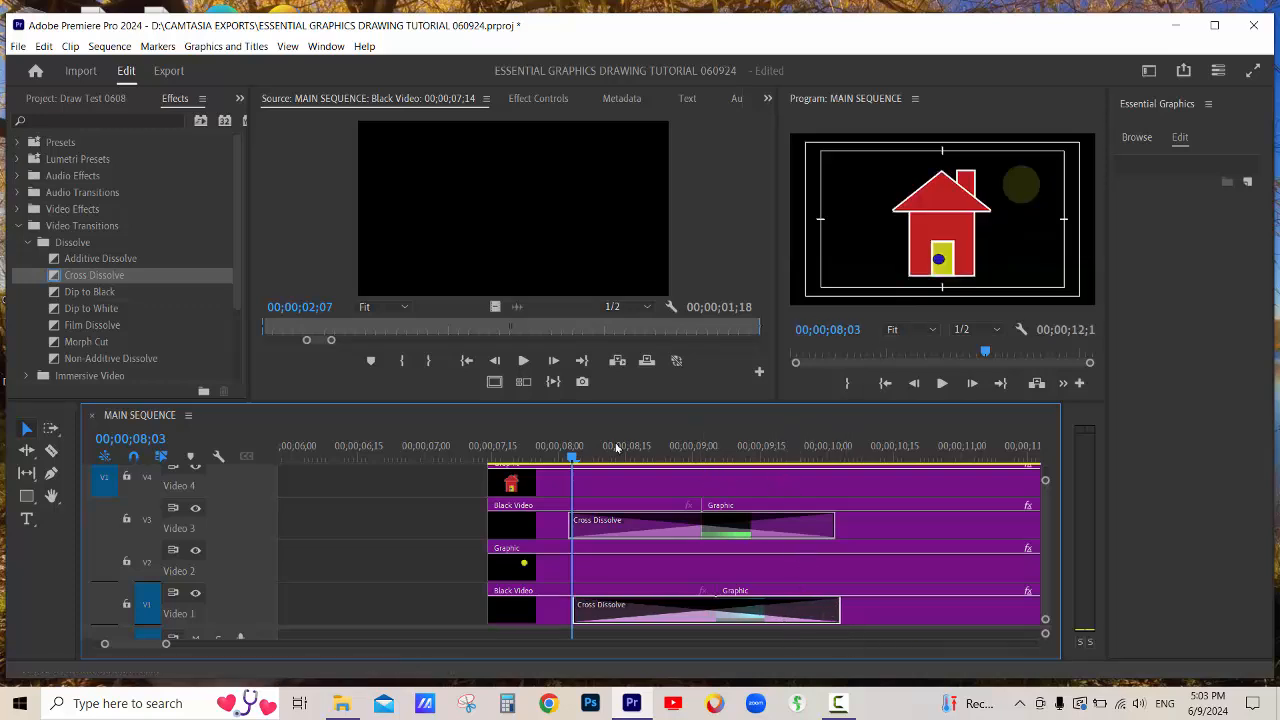
mouse_move(574, 456)
left_mouse_down()
mouse_move(551, 456)
mouse_move(650, 456)
mouse_move(546, 473)
mouse_move(558, 474)
left_mouse_up()
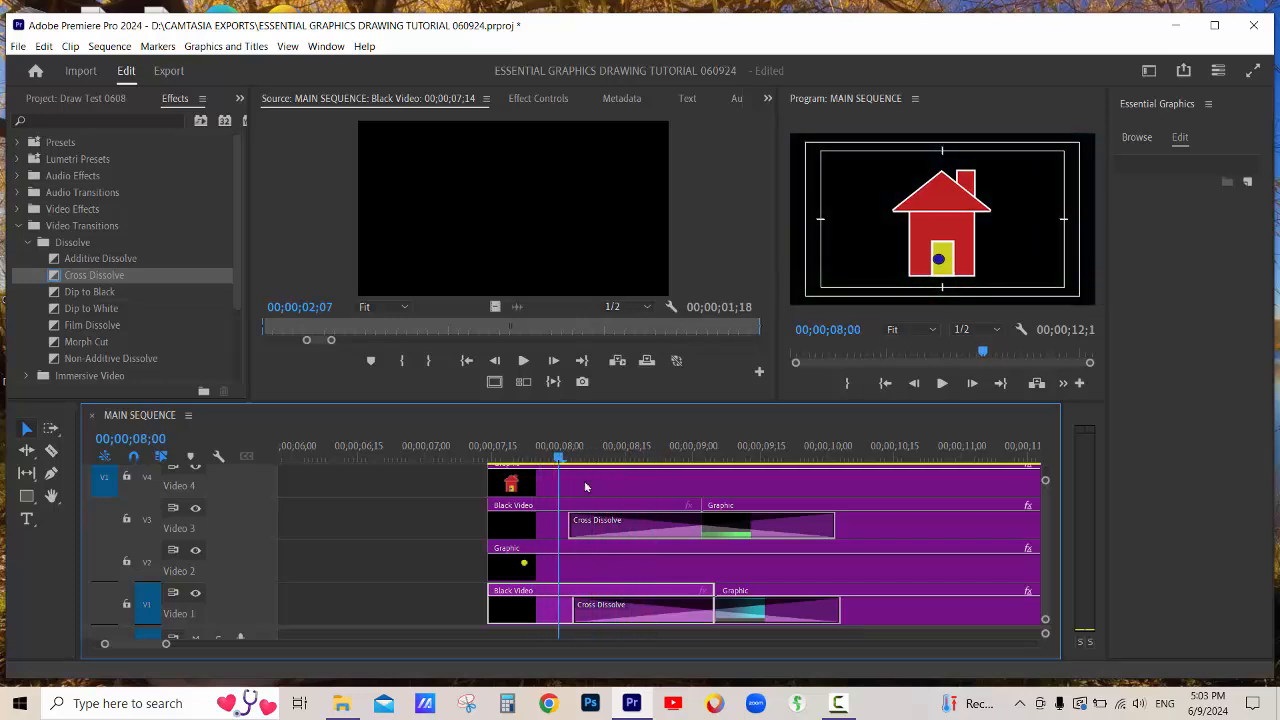
key("equal")
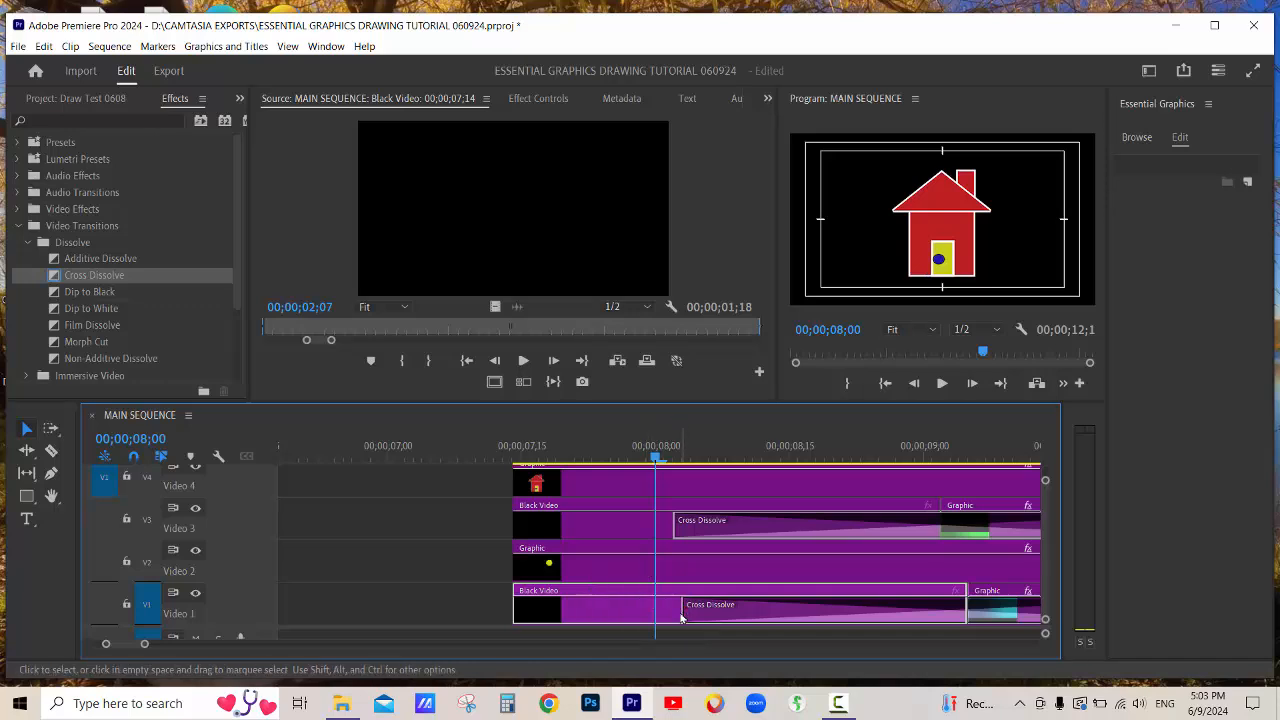
left_click_drag(681, 617, 674, 616)
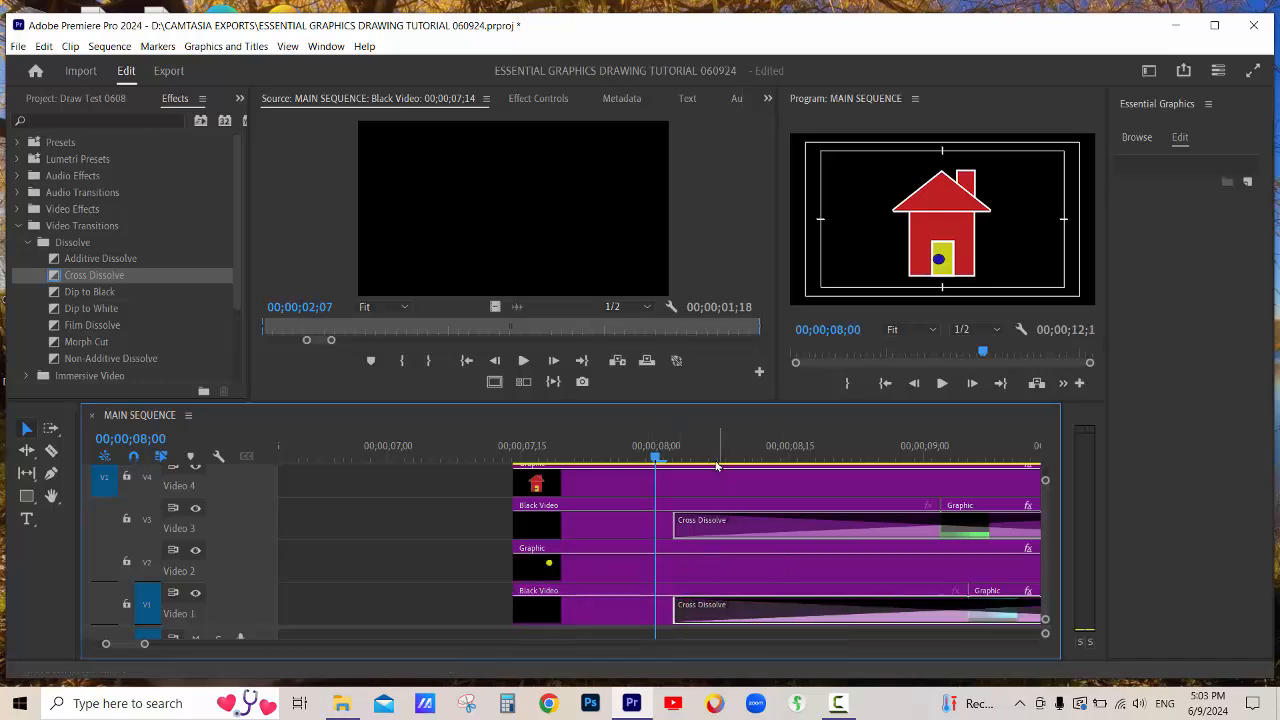
key("minus")
left_click_drag(660, 459, 703, 475)
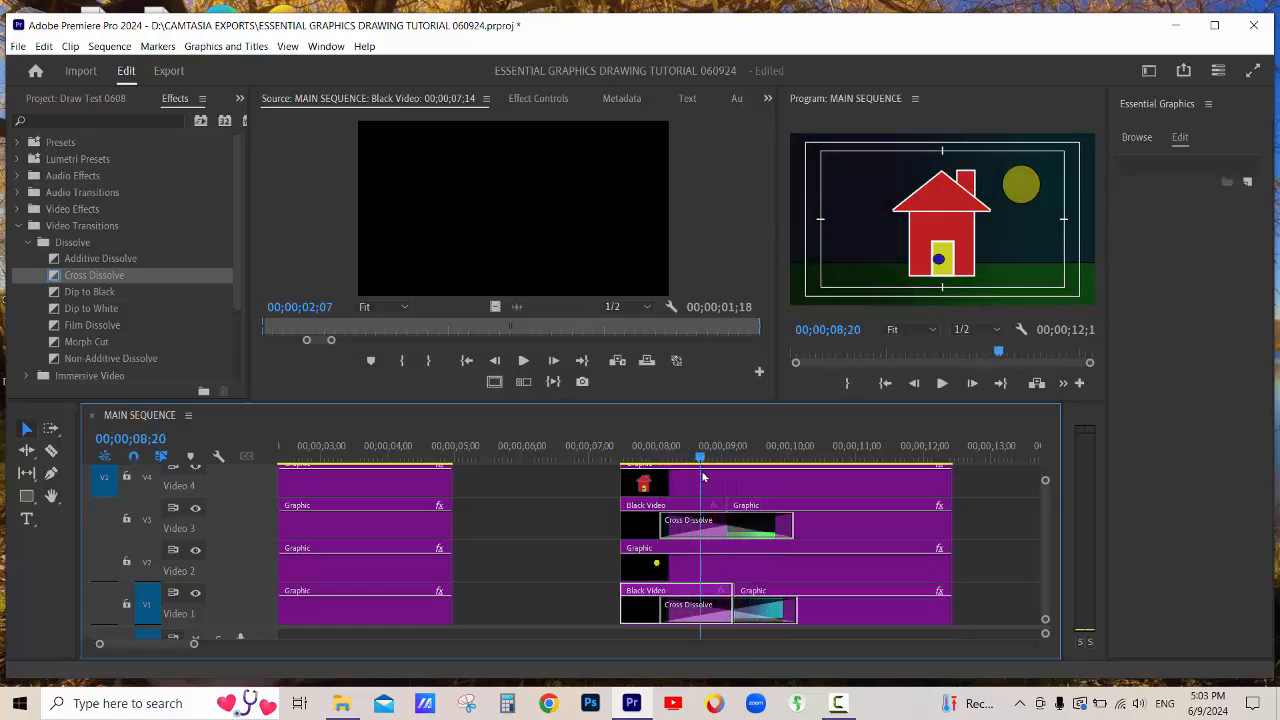
Apply a Cross Dissolve to the start of the house clip on Video 4, shorten it to end at 00;00;08;02, and preview it.
left_click(629, 458)
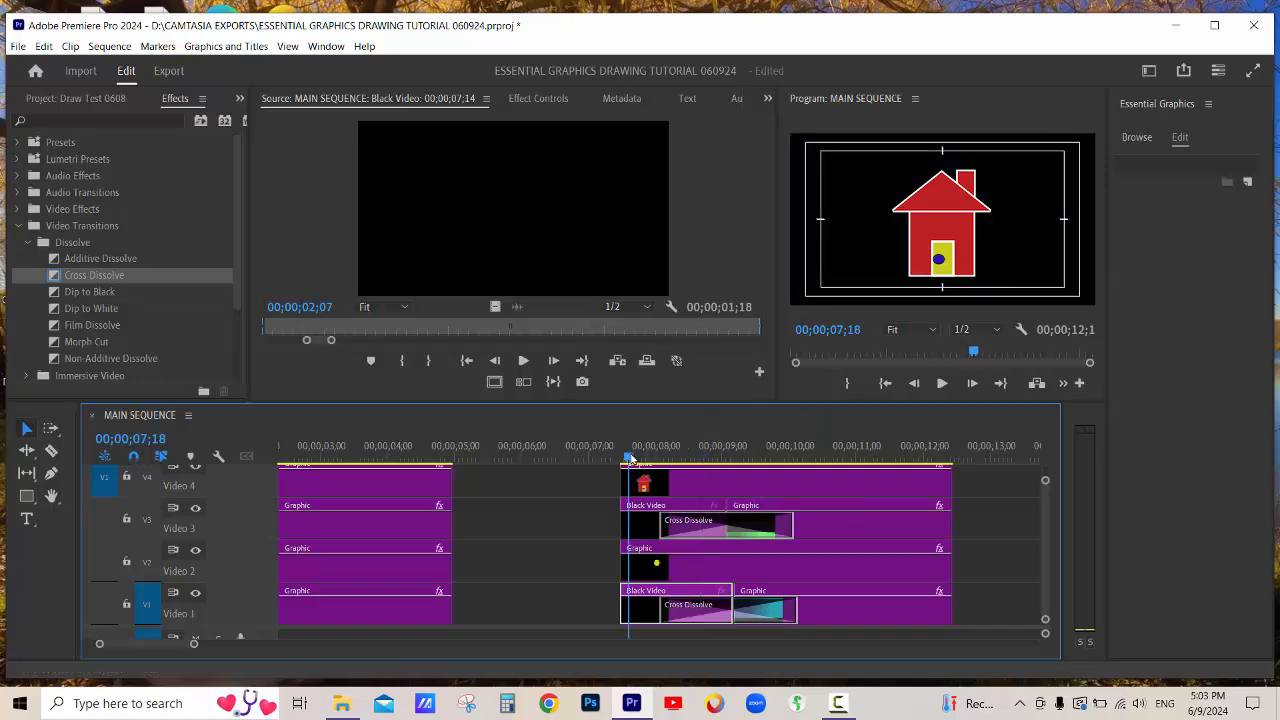
key("equal")
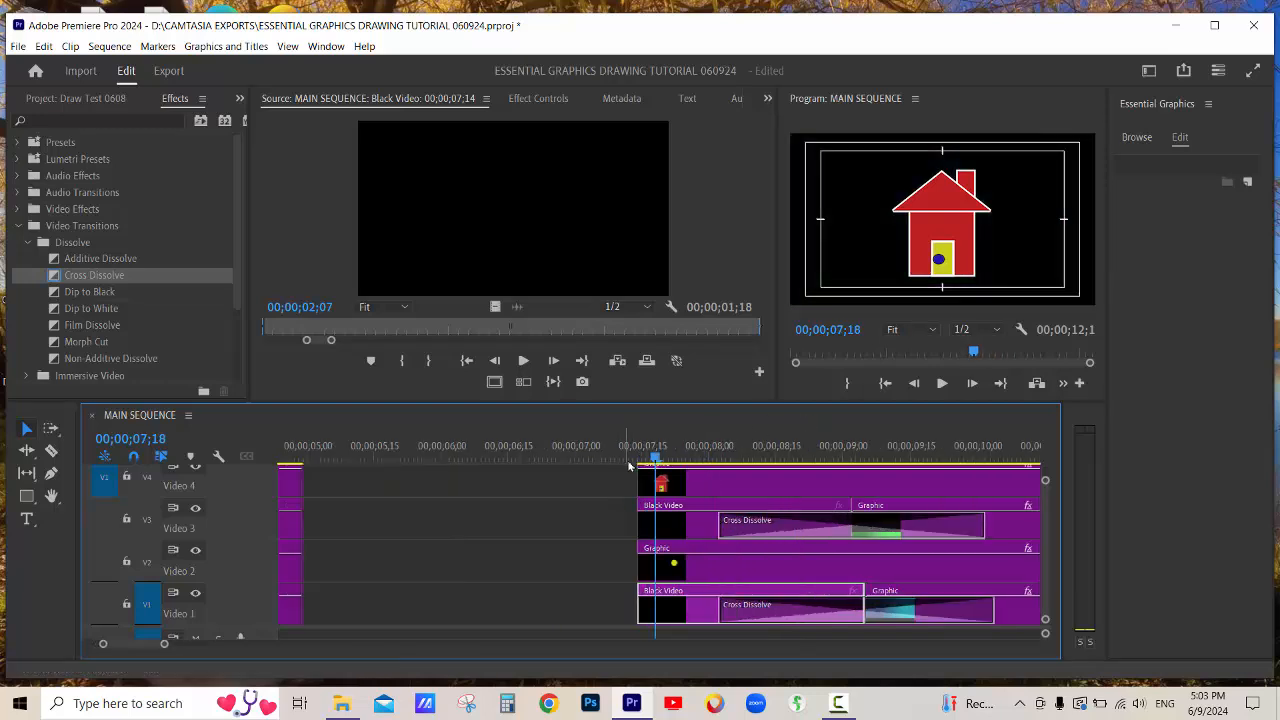
left_click(718, 458)
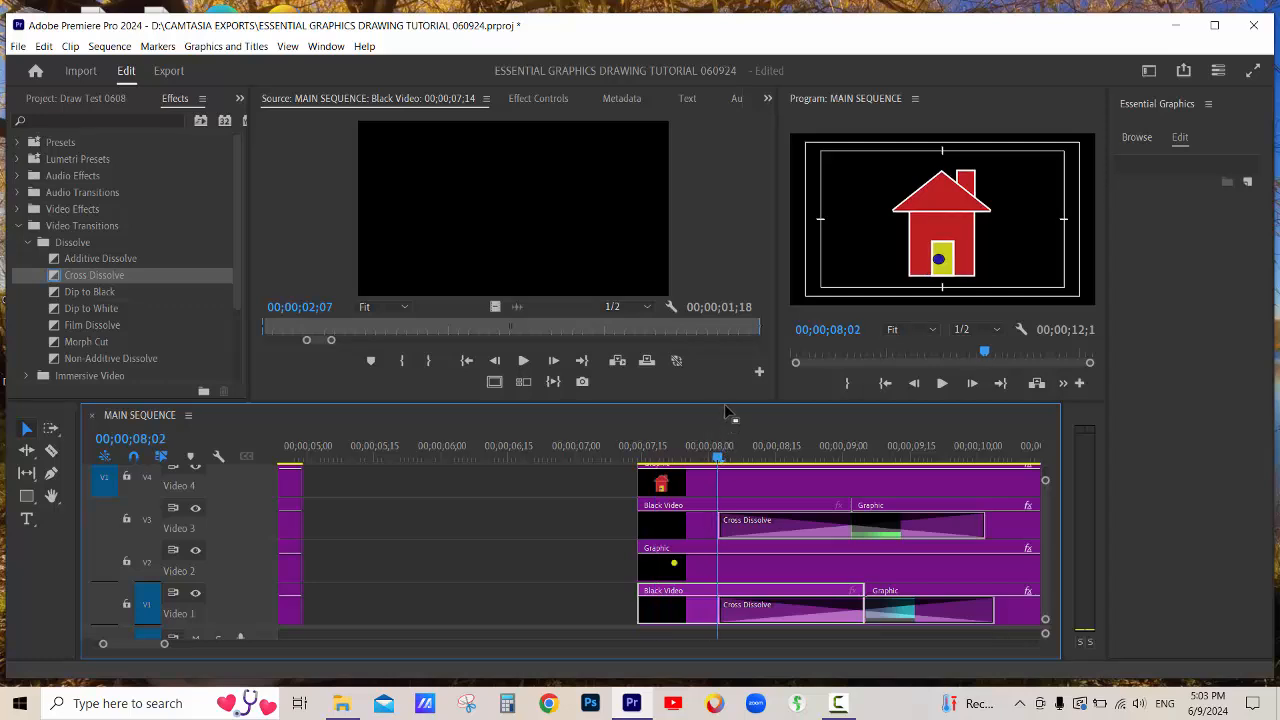
left_click_drag(727, 401, 726, 356)
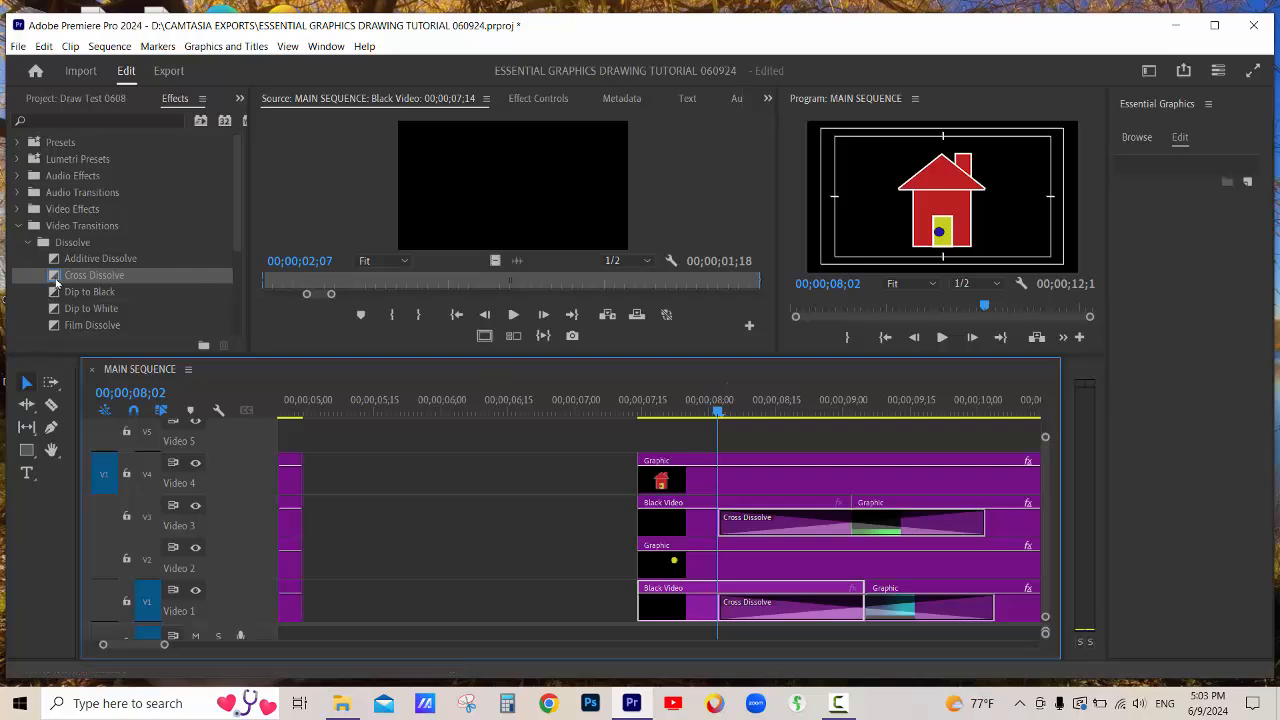
left_click_drag(55, 283, 650, 480)
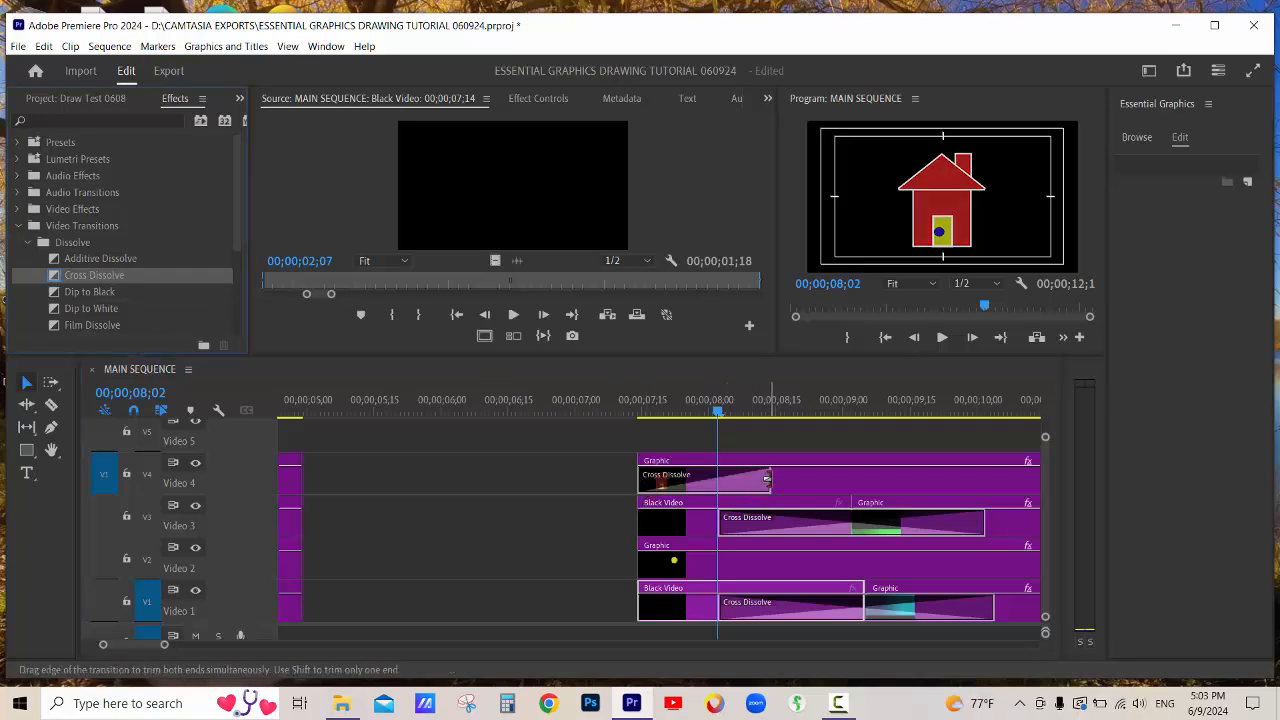
left_click_drag(767, 480, 716, 485)
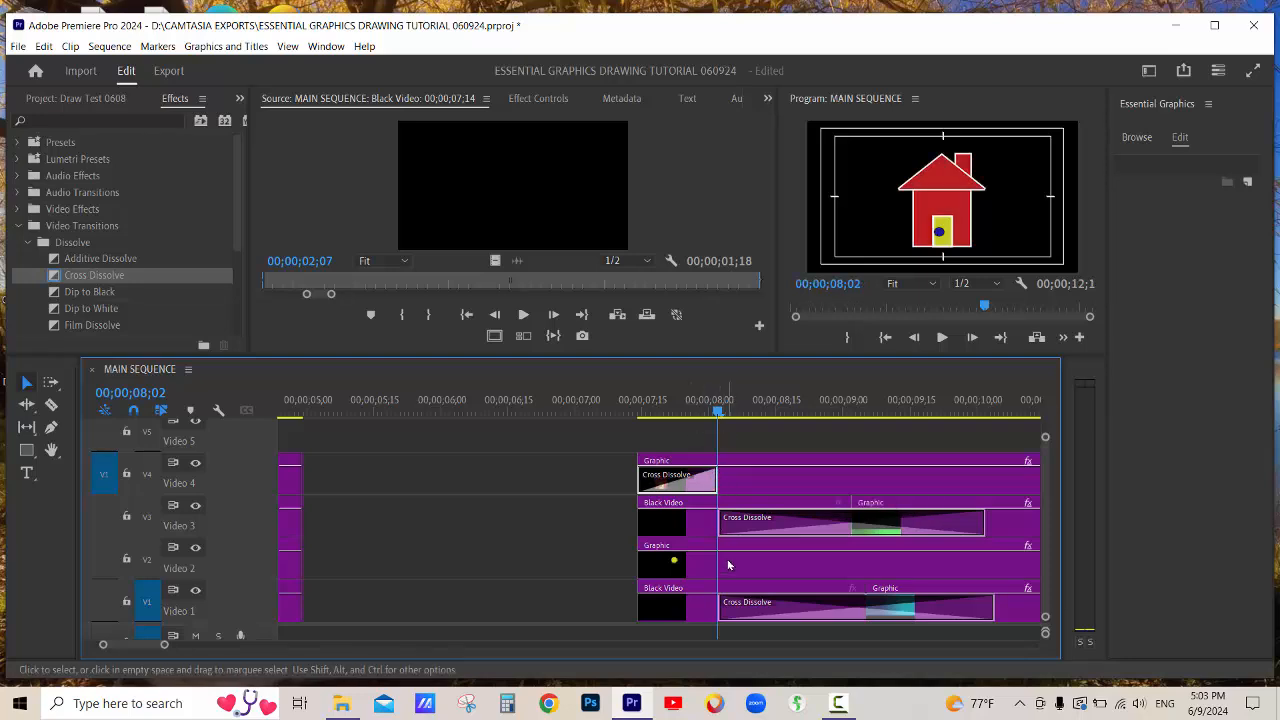
left_click_drag(651, 408, 910, 418)
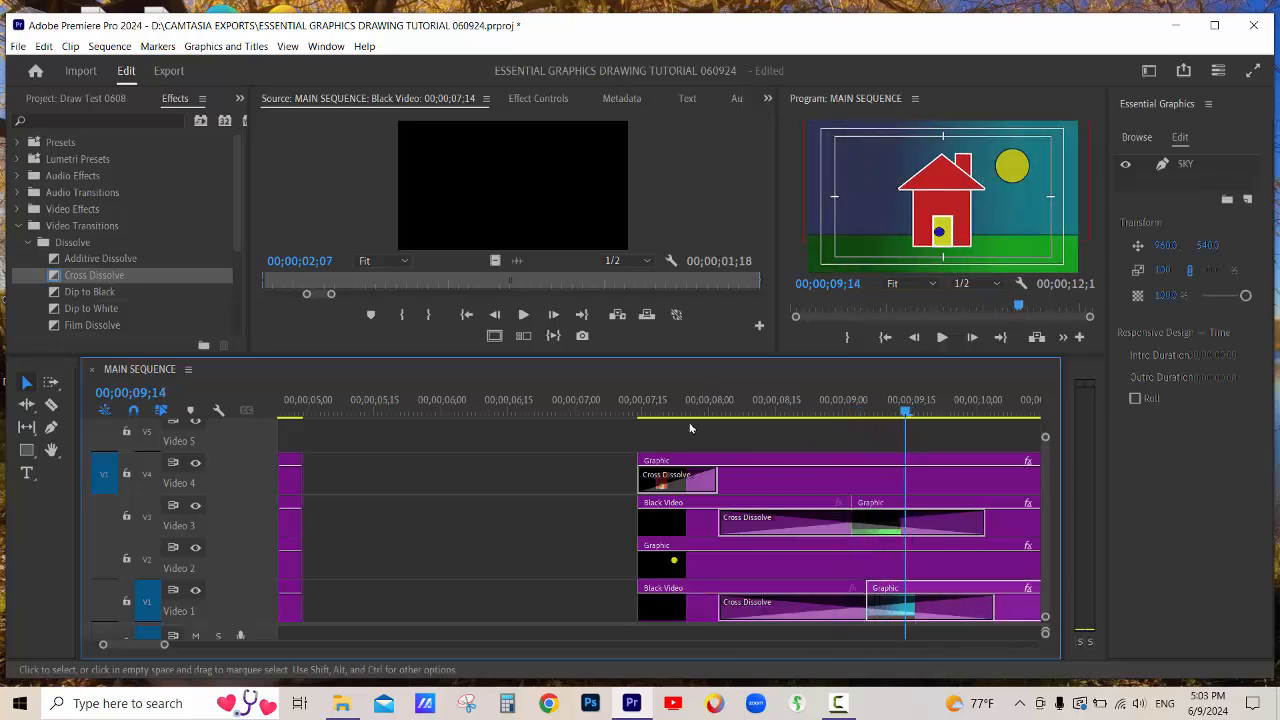
key("minus")
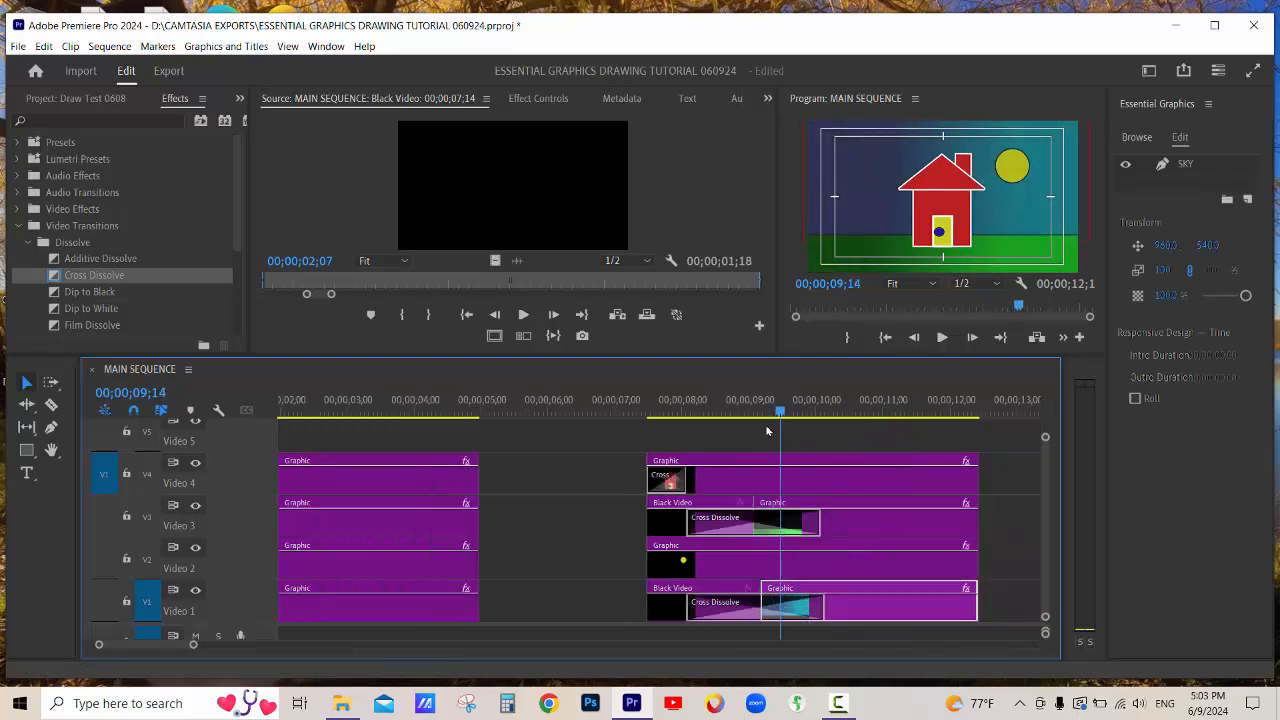
Move the sun clip's Vector Motion Position keyframe from the clip start to 00;00;10;16.
left_click_drag(781, 413, 853, 436)
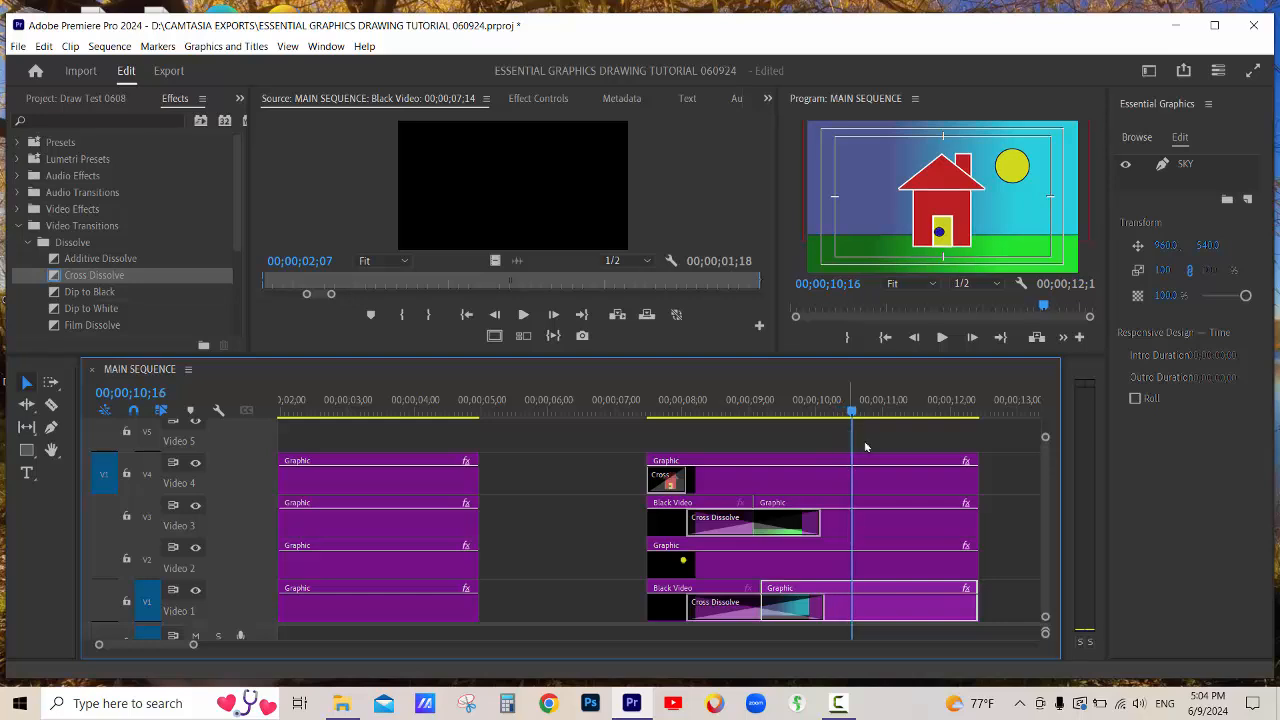
left_click(810, 571)
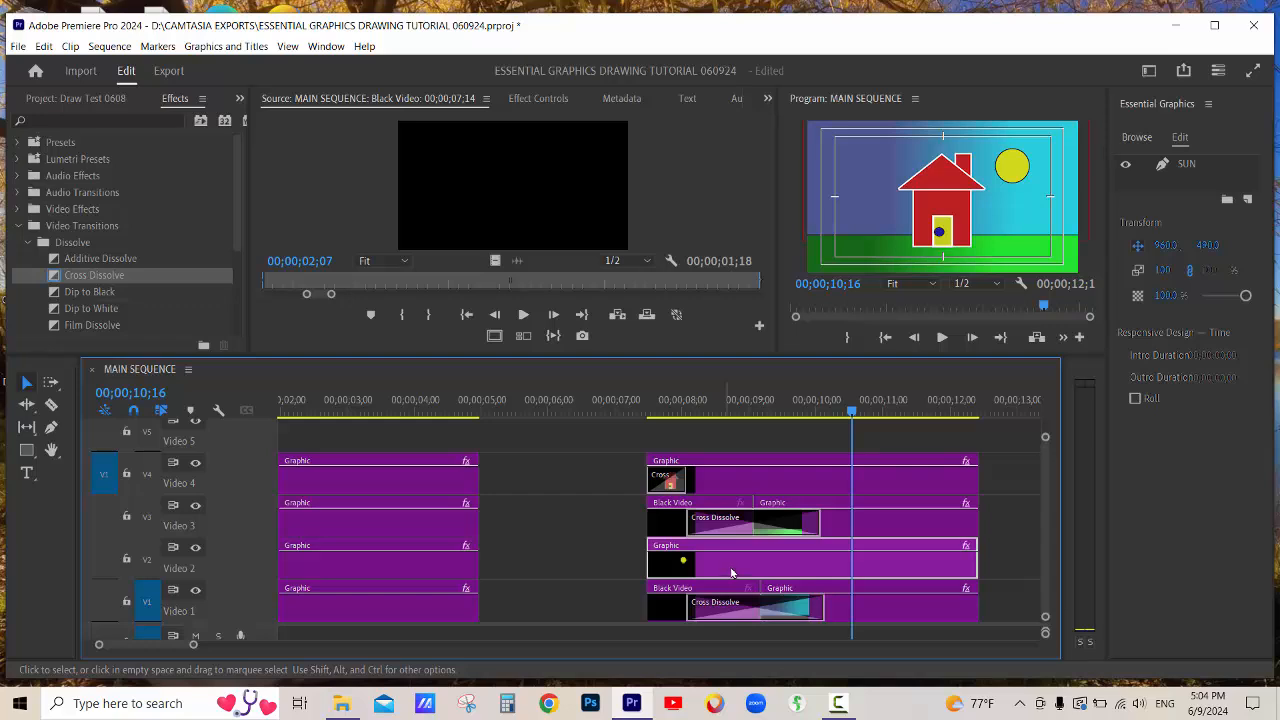
left_click(548, 102)
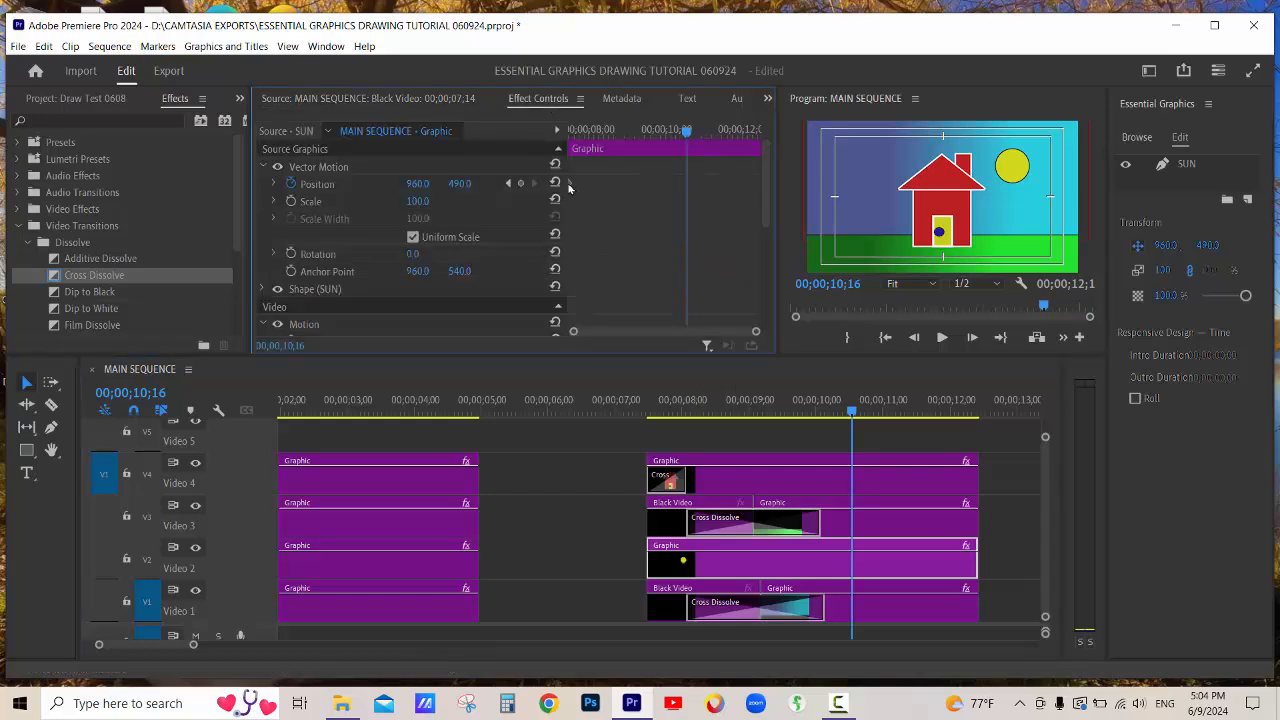
left_click_drag(569, 188, 592, 190)
left_click_drag(687, 201, 685, 204)
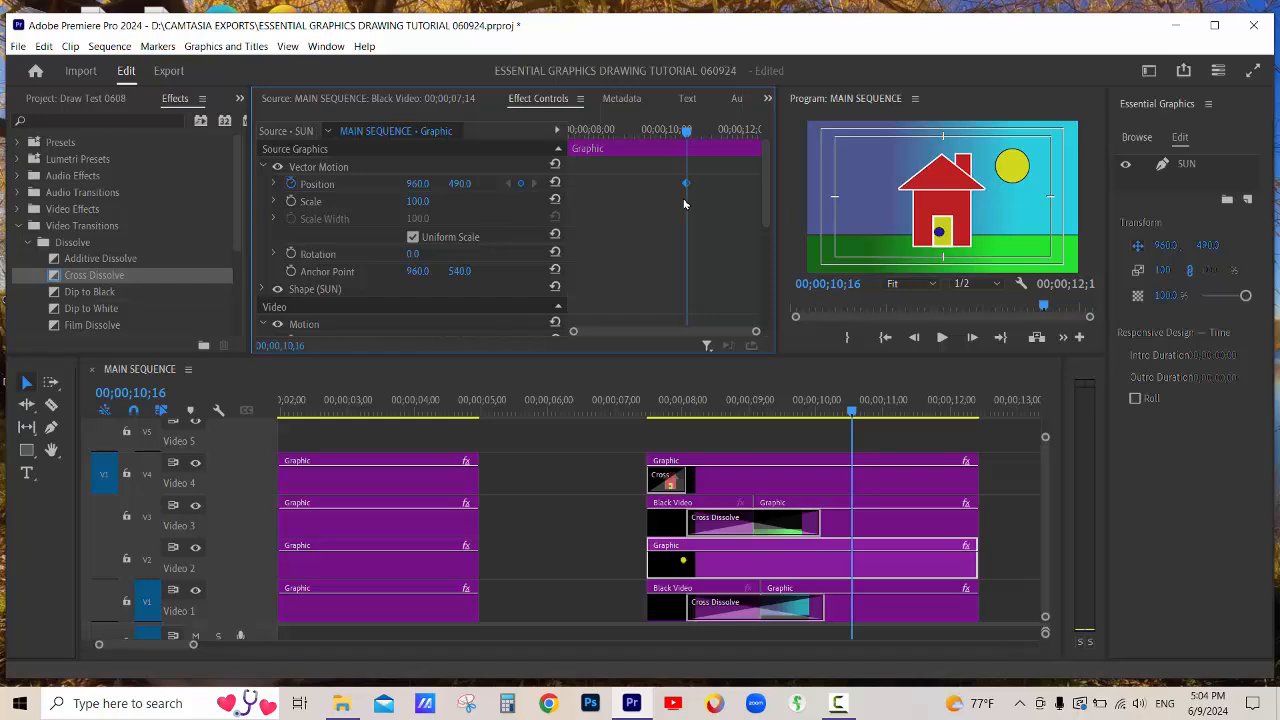
Add a Position keyframe to the sun clip at 00;00;08;02 and return the playhead to it.
left_click_drag(855, 413, 717, 414)
left_click_drag(697, 428, 687, 434)
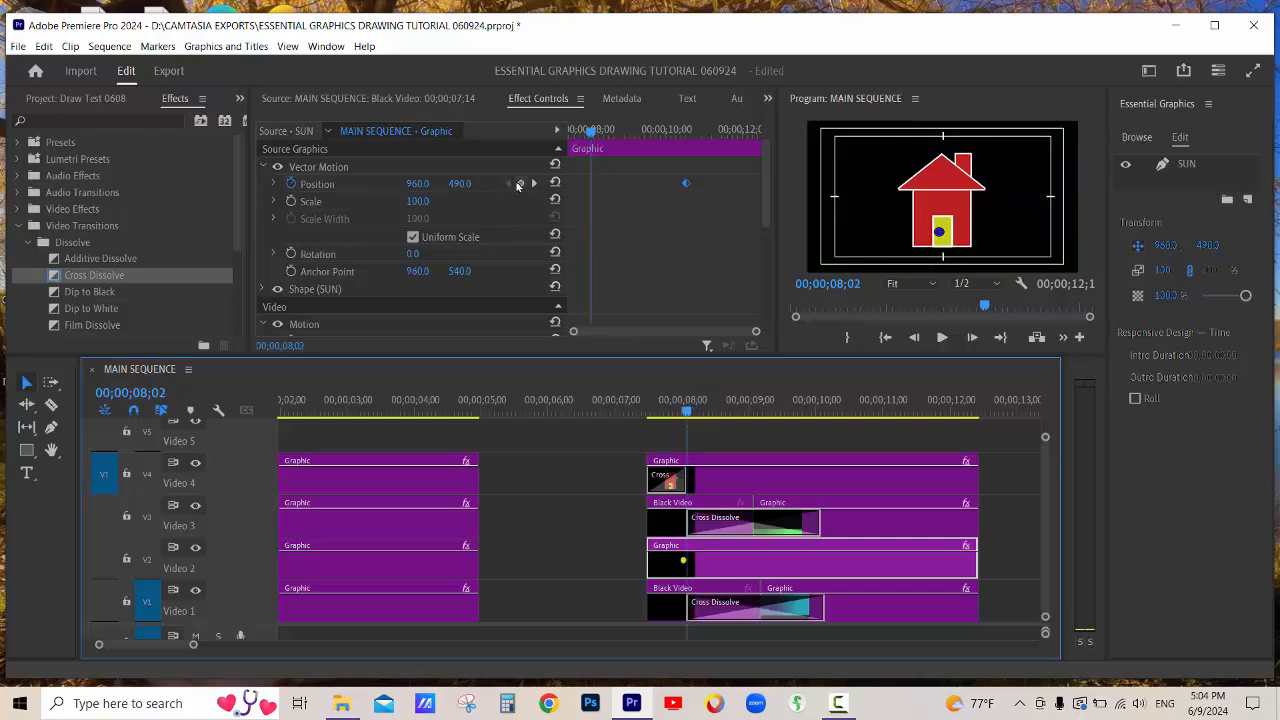
left_click(520, 183)
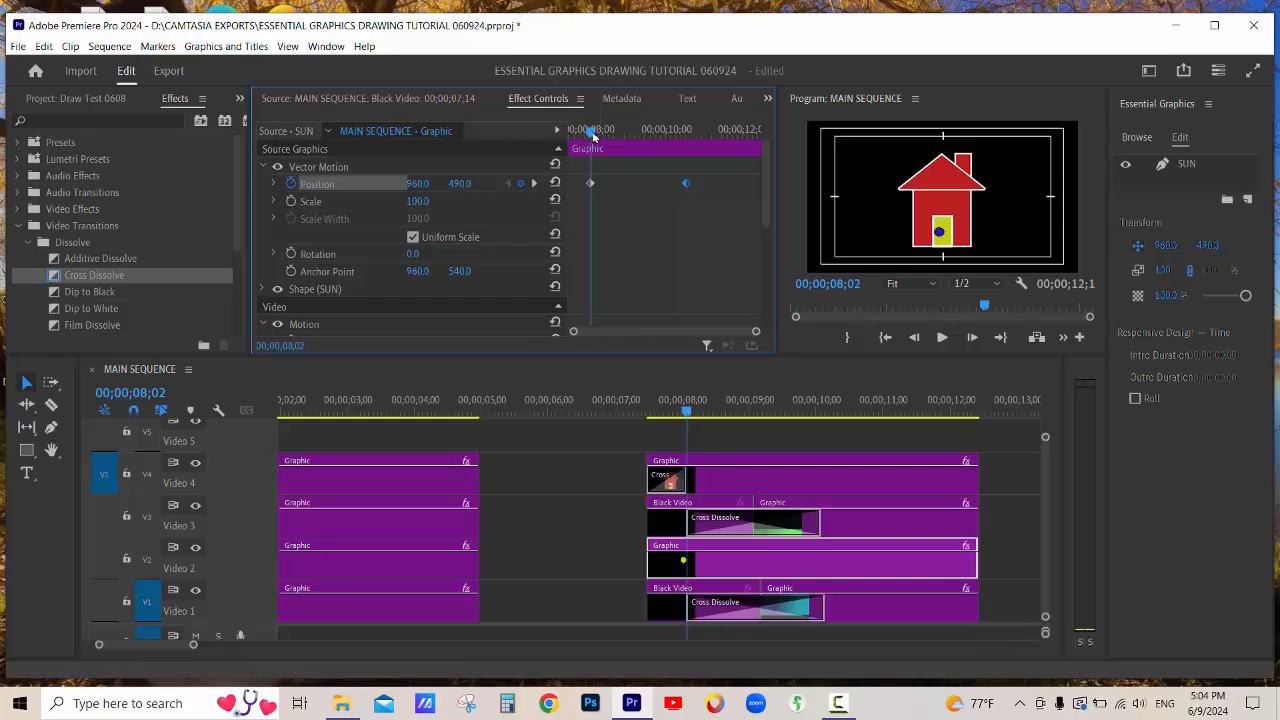
mouse_move(592, 135)
left_mouse_down()
mouse_move(631, 131)
mouse_move(609, 131)
left_mouse_up()
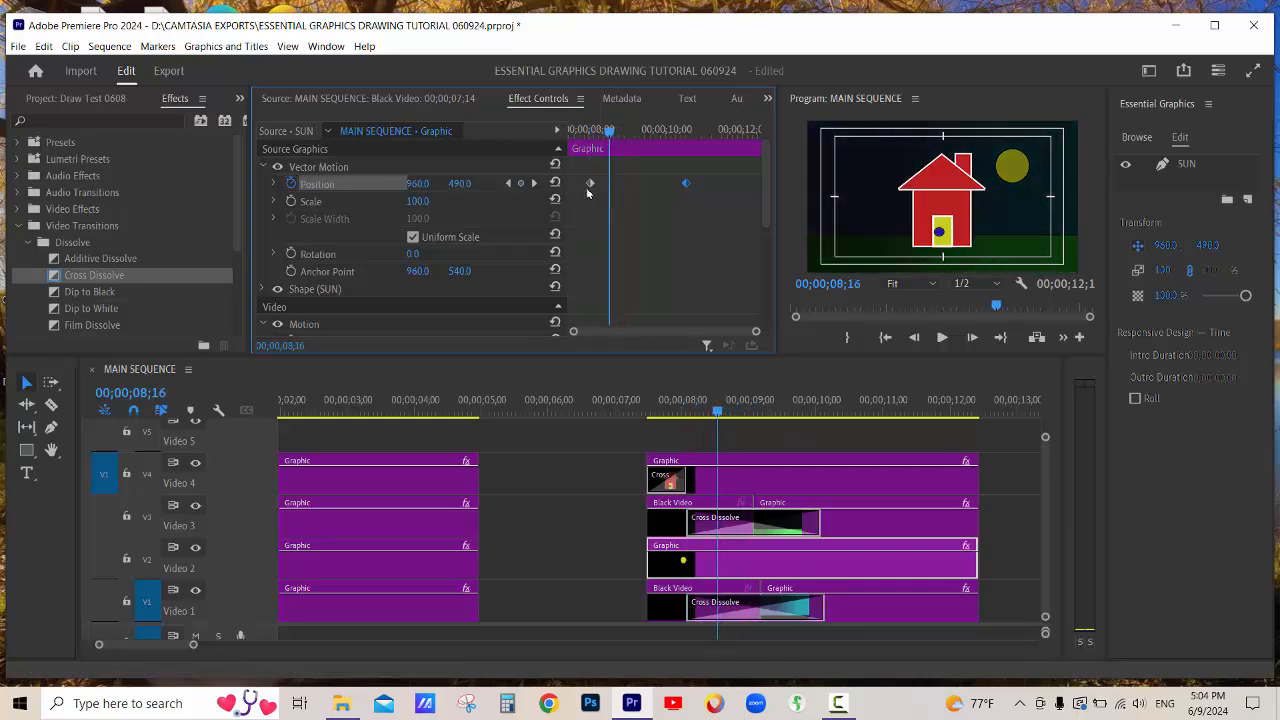
left_click(507, 183)
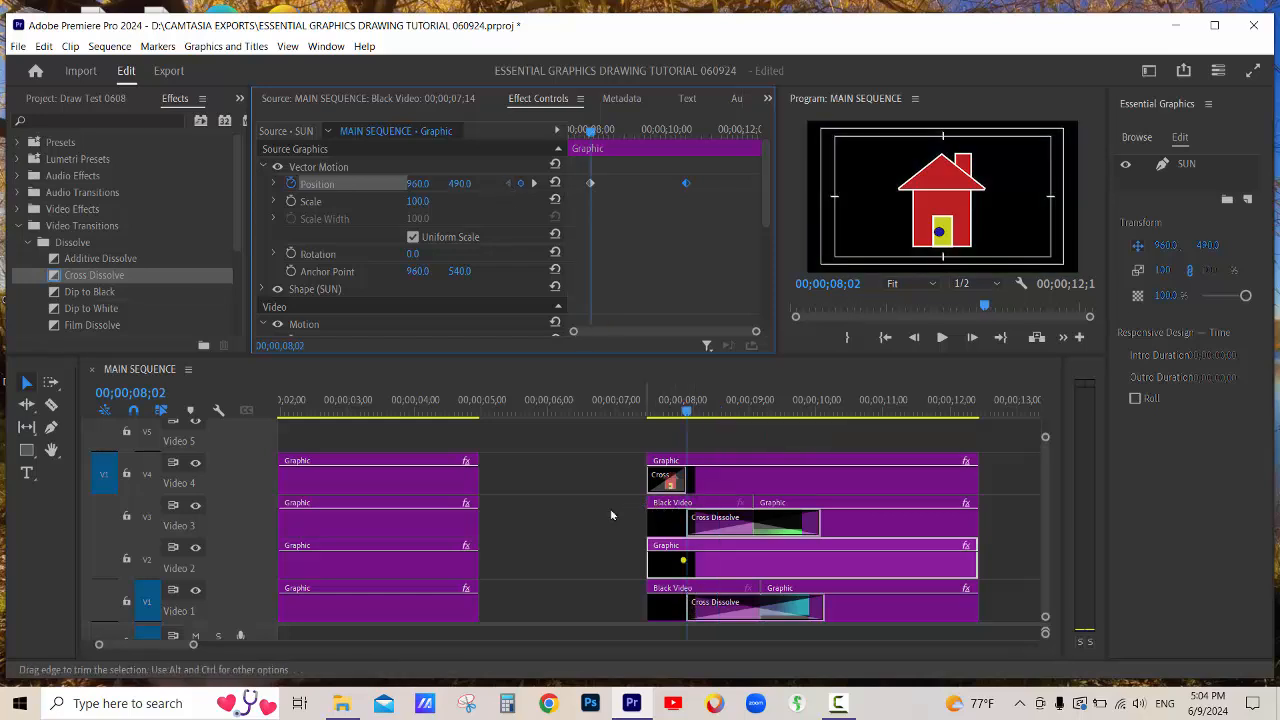
With Video 3 temporarily hidden, set the sun's vertical Position to 1370 at the 00;00;08;02 keyframe and play back the animation.
left_click(196, 506)
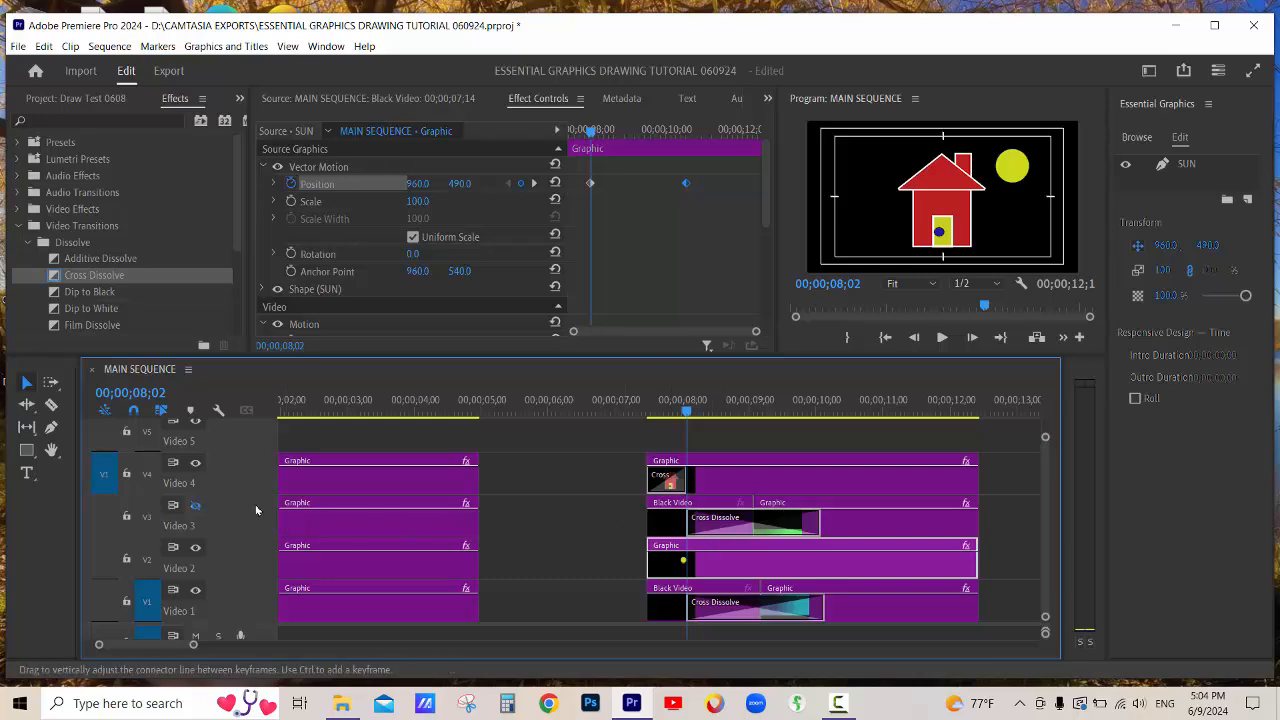
left_click(196, 508)
left_click(196, 508)
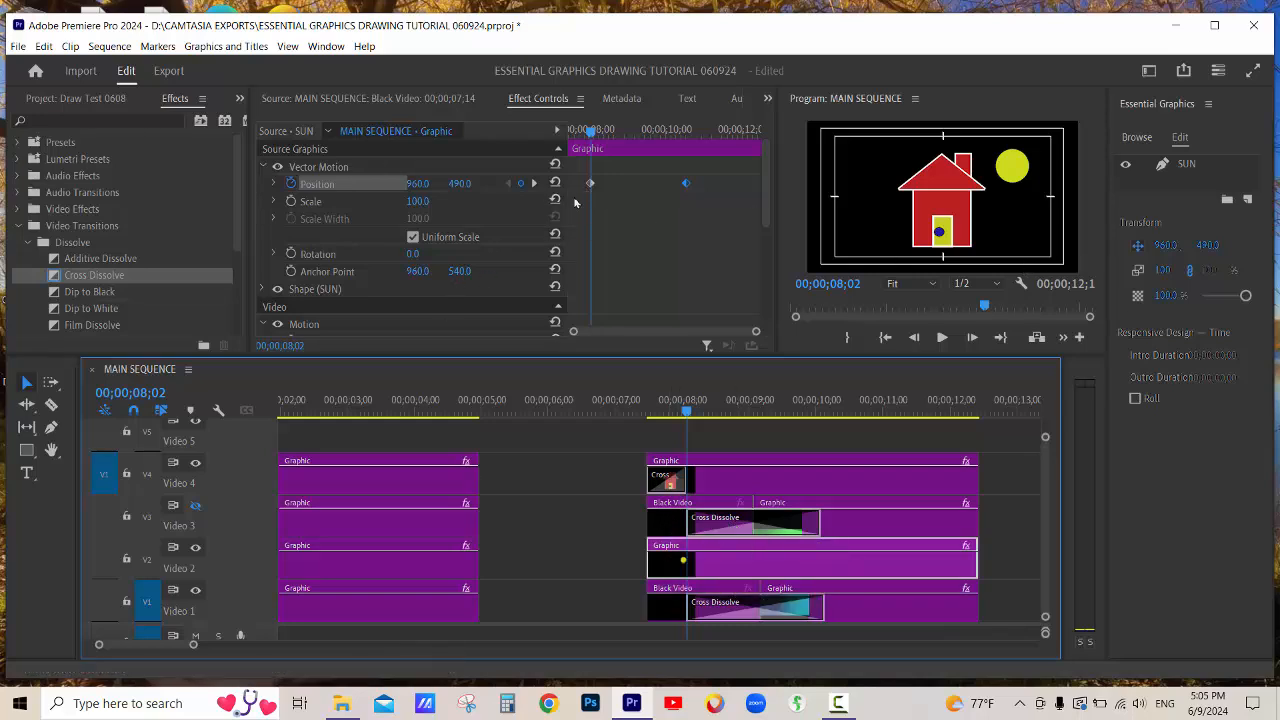
left_click_drag(459, 183, 845, 183)
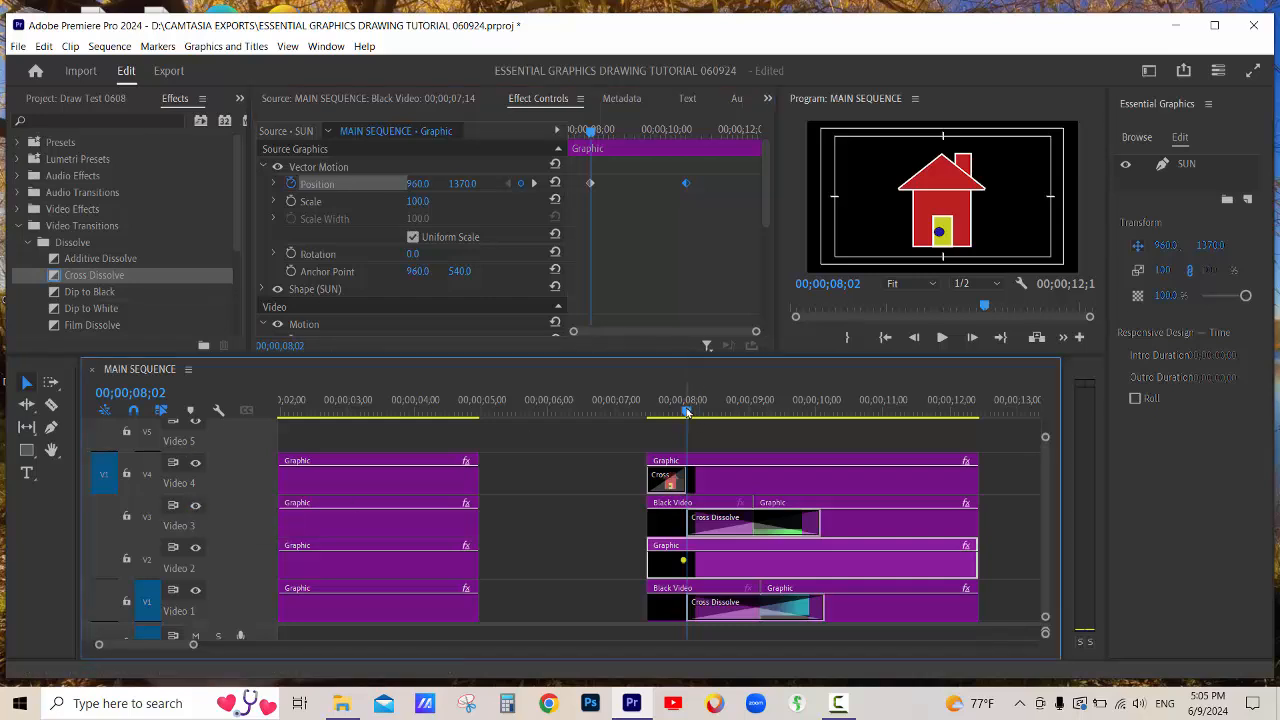
left_click_drag(686, 412, 640, 414)
key("space")
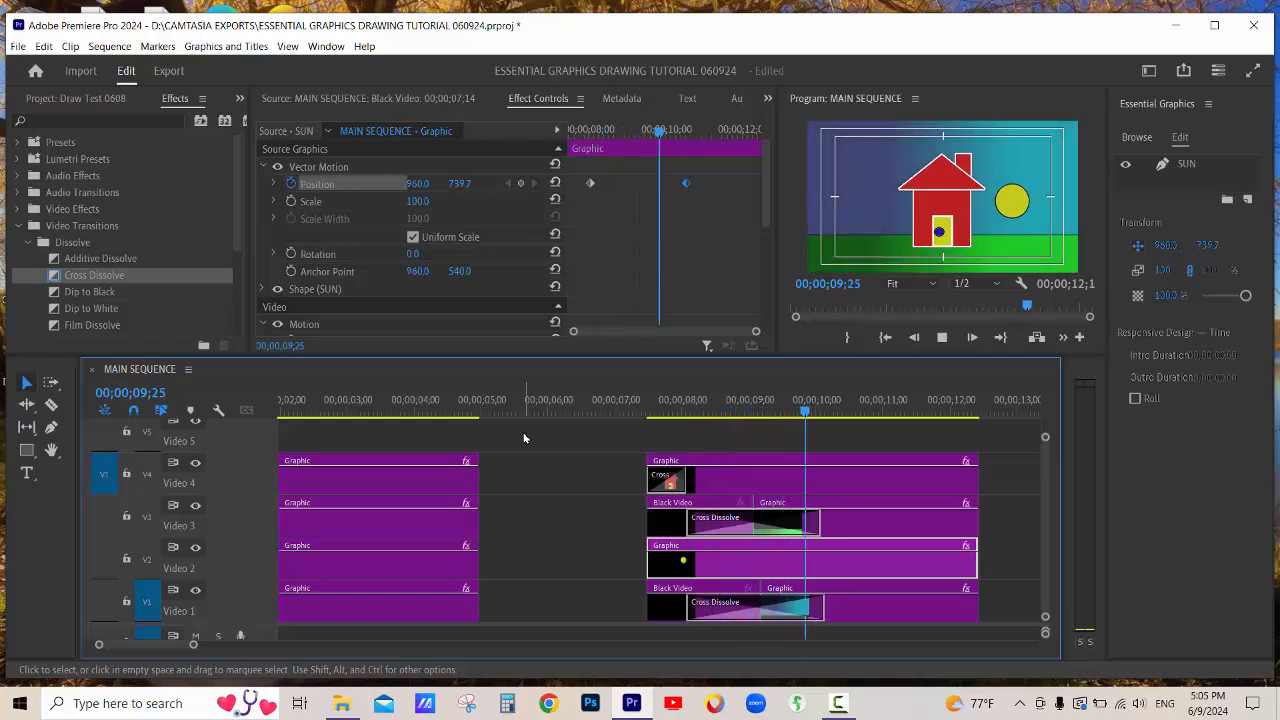
Extend the house clip's Cross Dissolve on Video 4 to end at about 00;00;08;24, overlapping the grass and sky dissolves.
left_click_drag(626, 410, 735, 430)
left_click(702, 412)
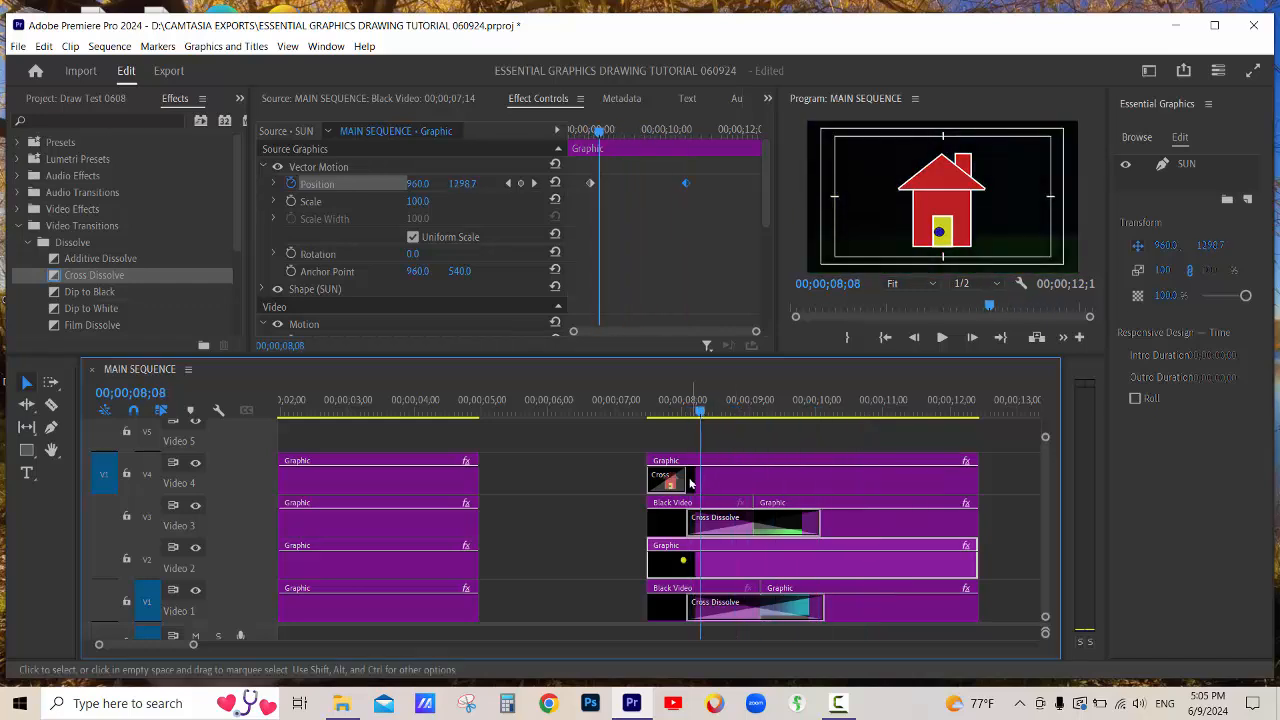
key("=")
key("=")
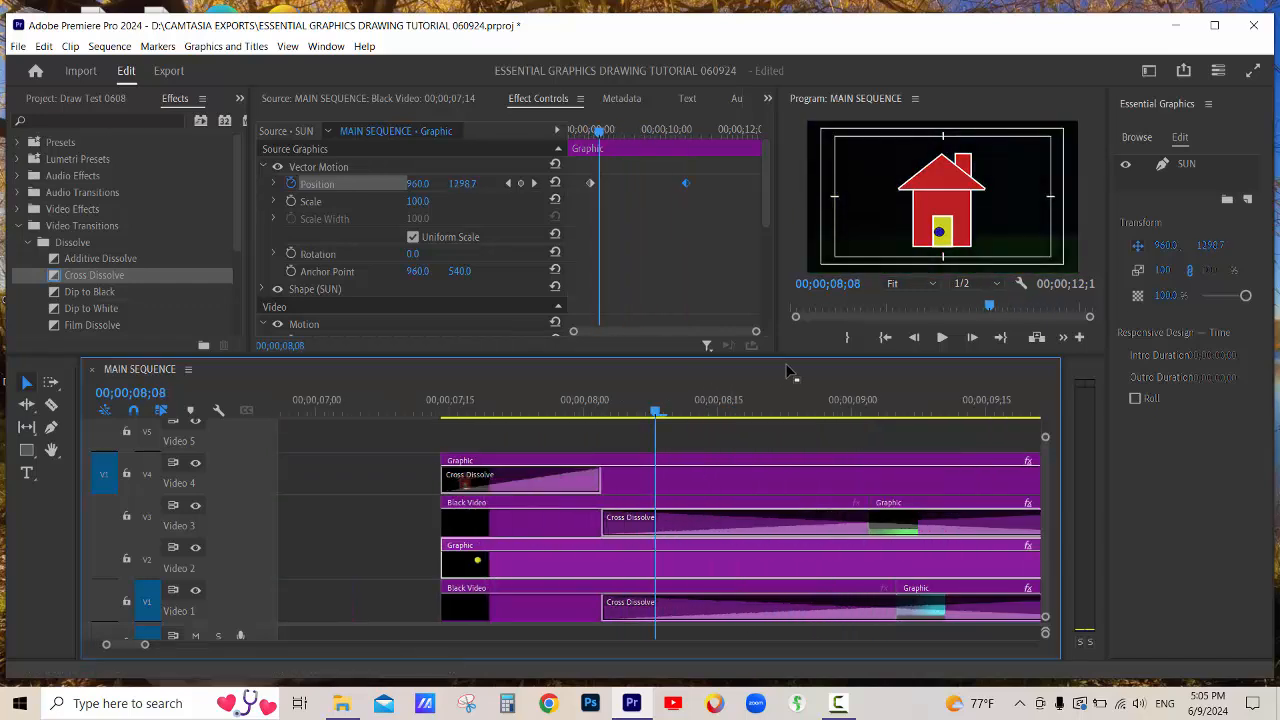
left_click_drag(746, 415, 843, 415)
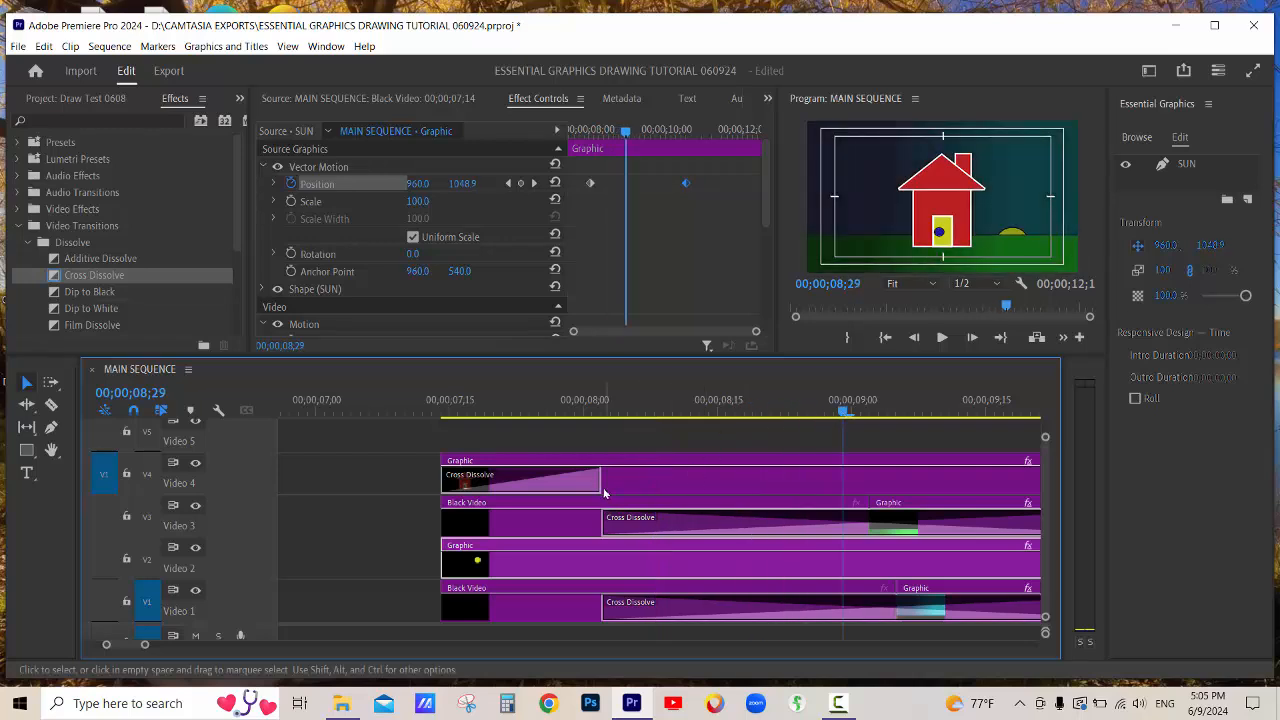
left_click_drag(604, 492, 797, 479)
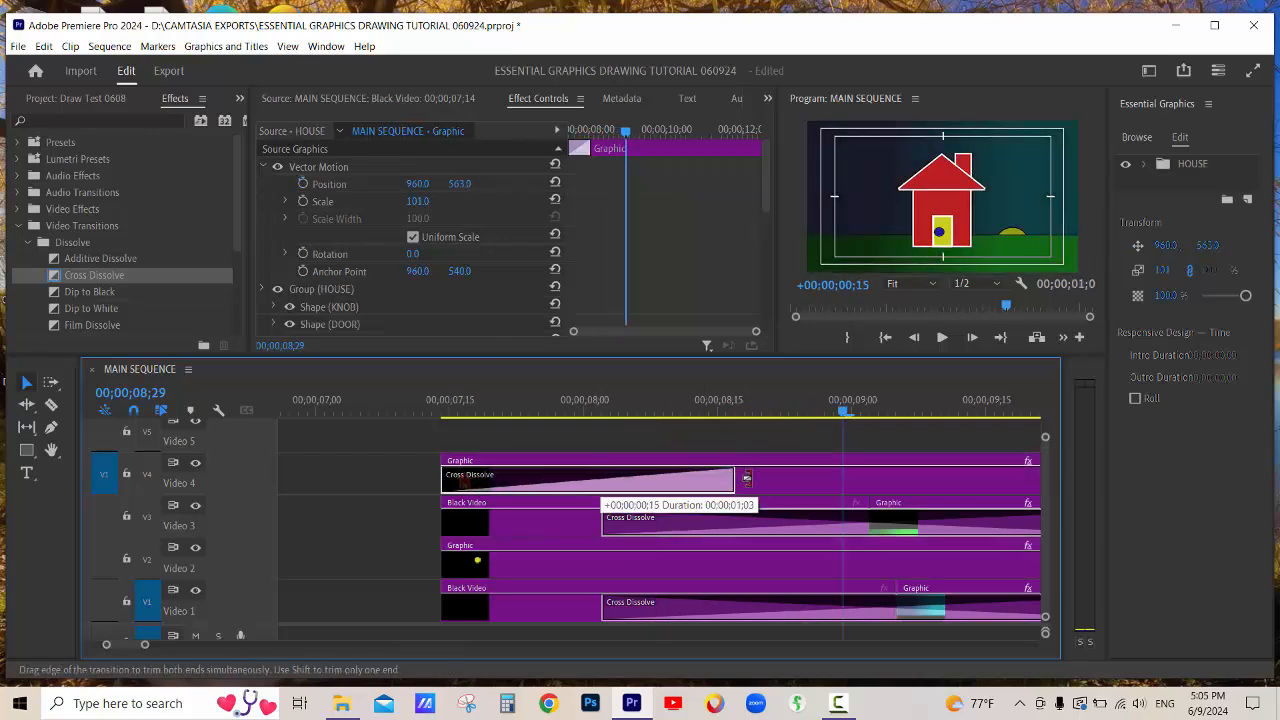
Scrub through the dissolves and the rising sun up to 00;00;10;12 to check the timing of the opening animation.
left_click_drag(666, 414, 692, 416)
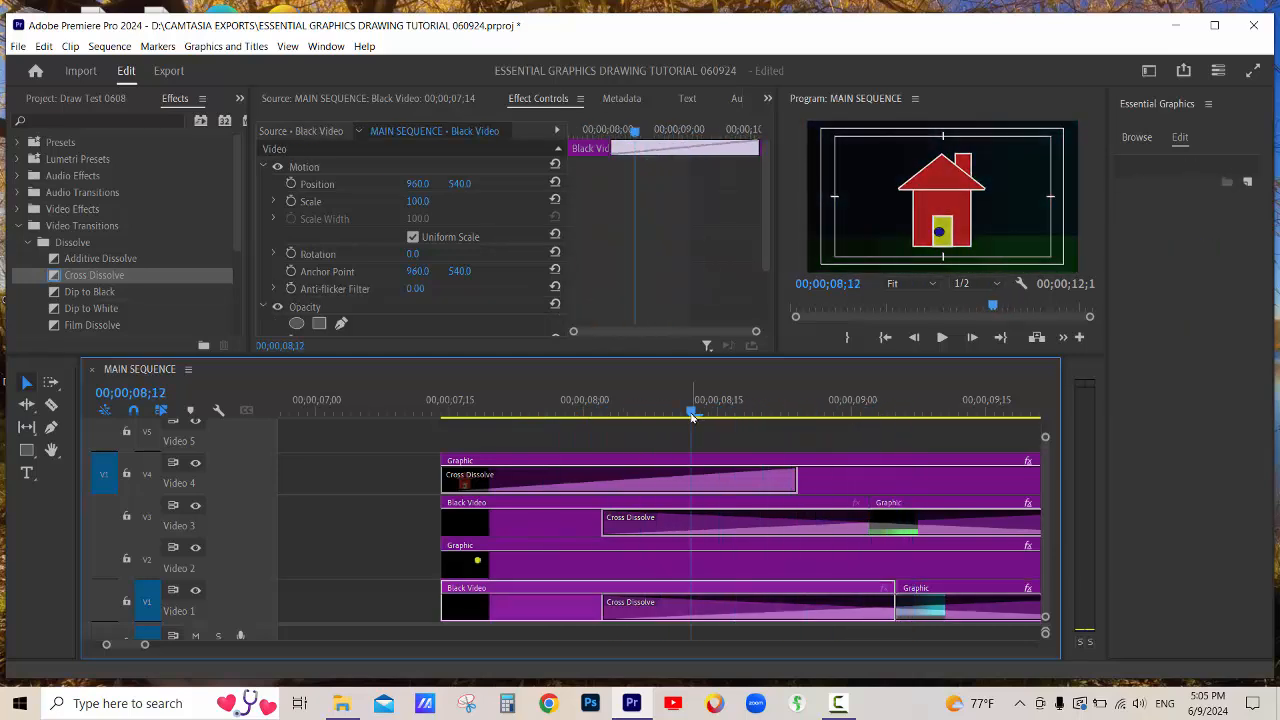
key("minus")
key("minus")
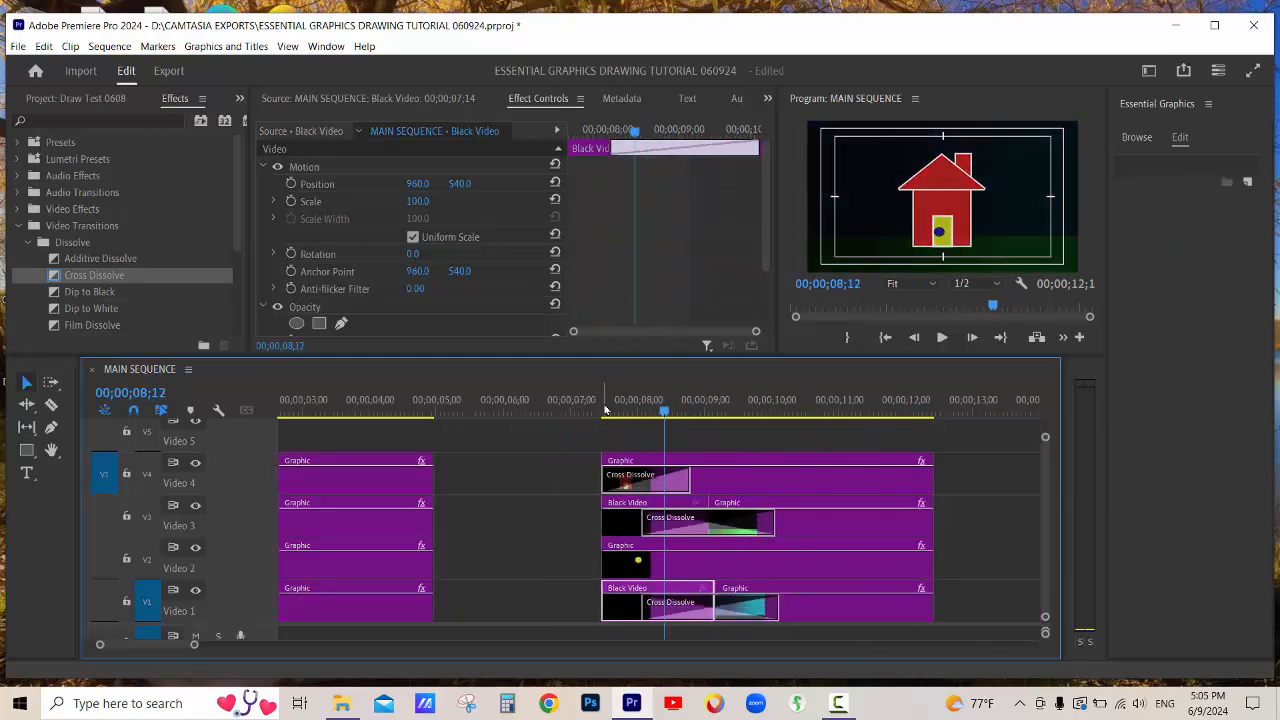
left_click_drag(606, 412, 796, 425)
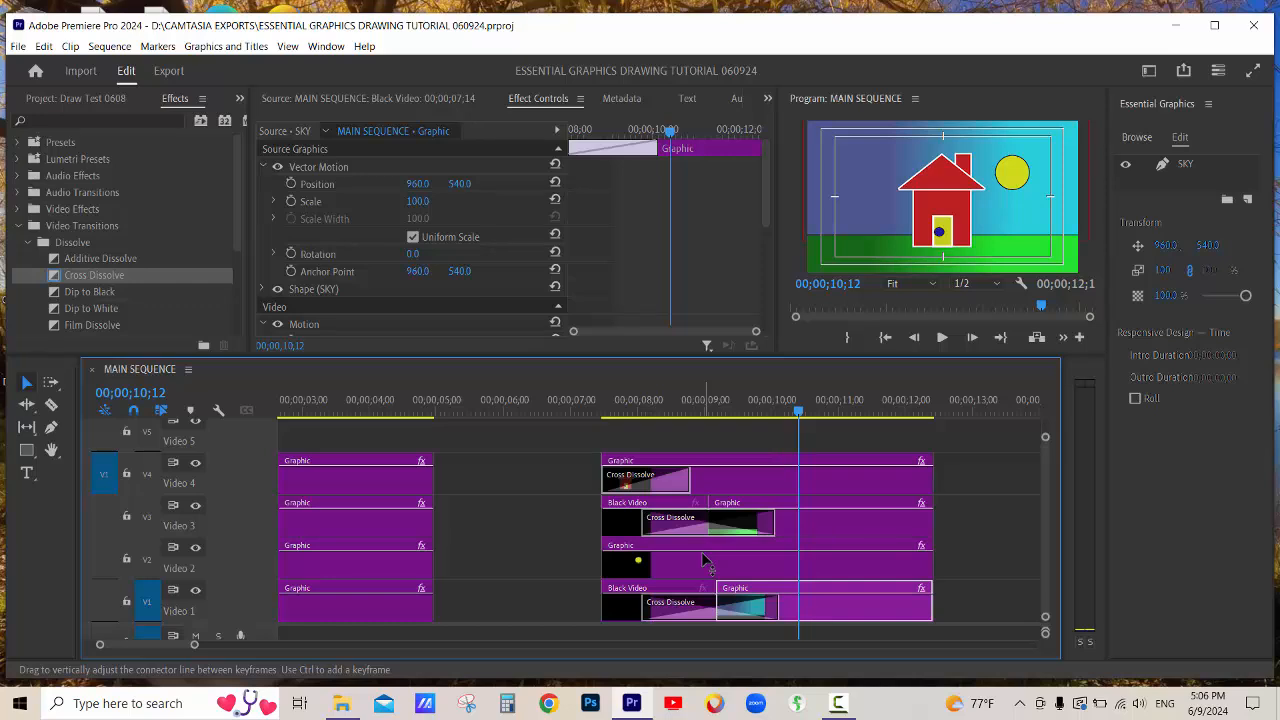
key("minus")
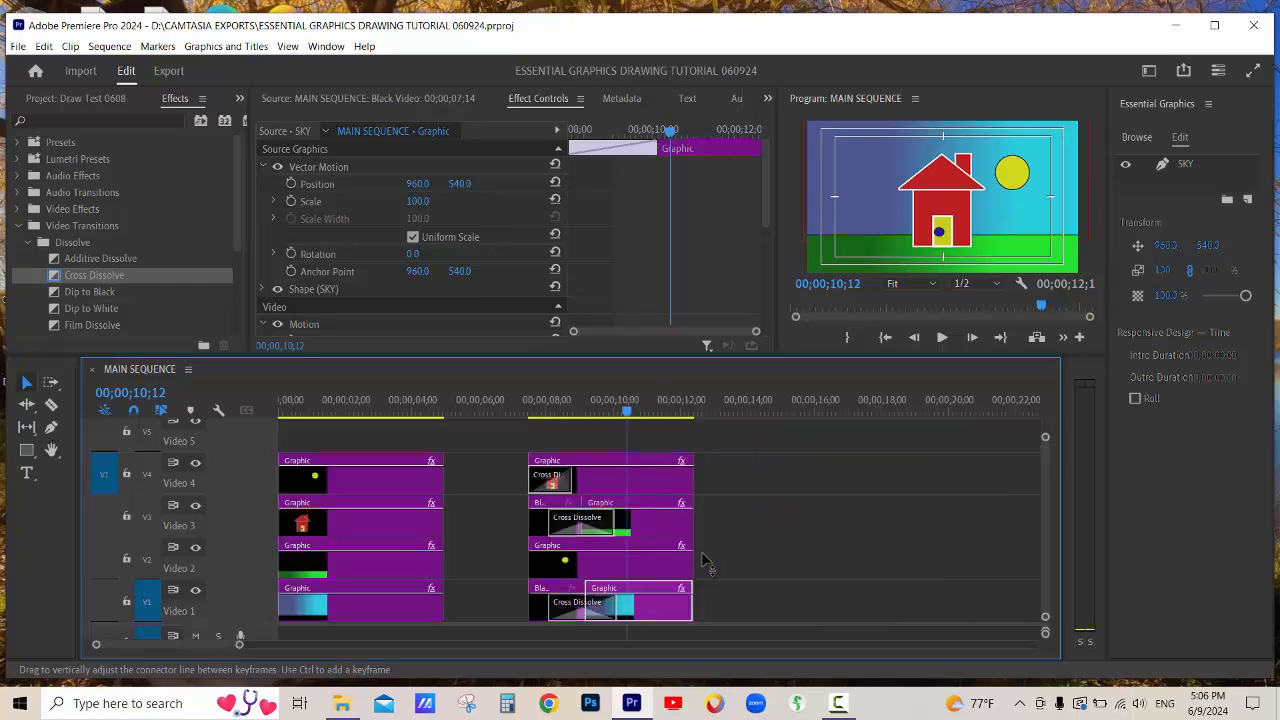